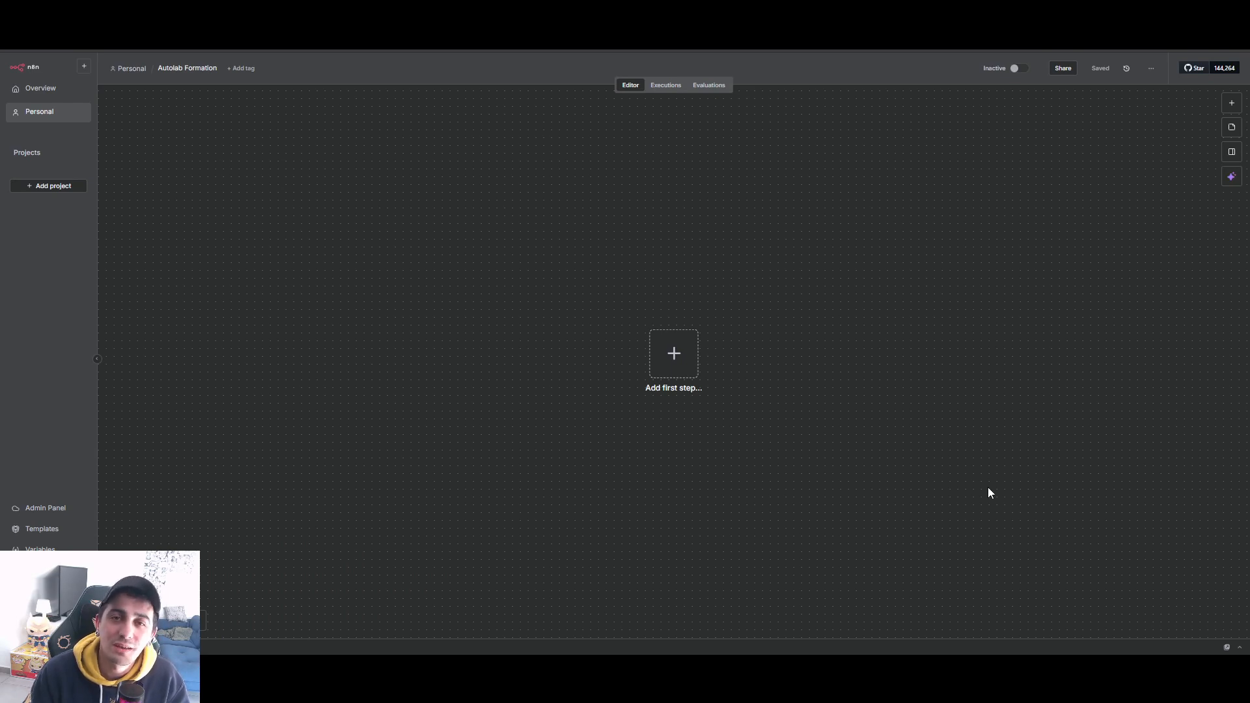
# Add a manual trigger as the first node of the Autolab Formation workflow.
pyautogui.click(1227, 104)
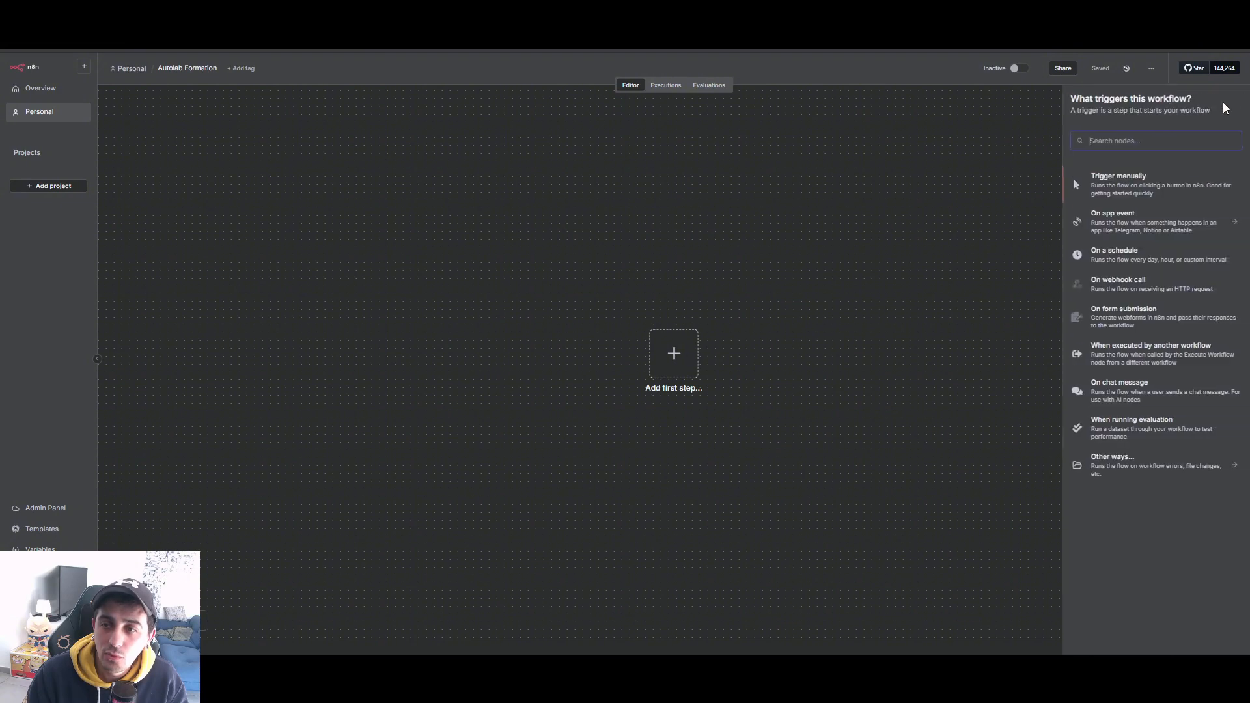
pyautogui.click(1124, 189)
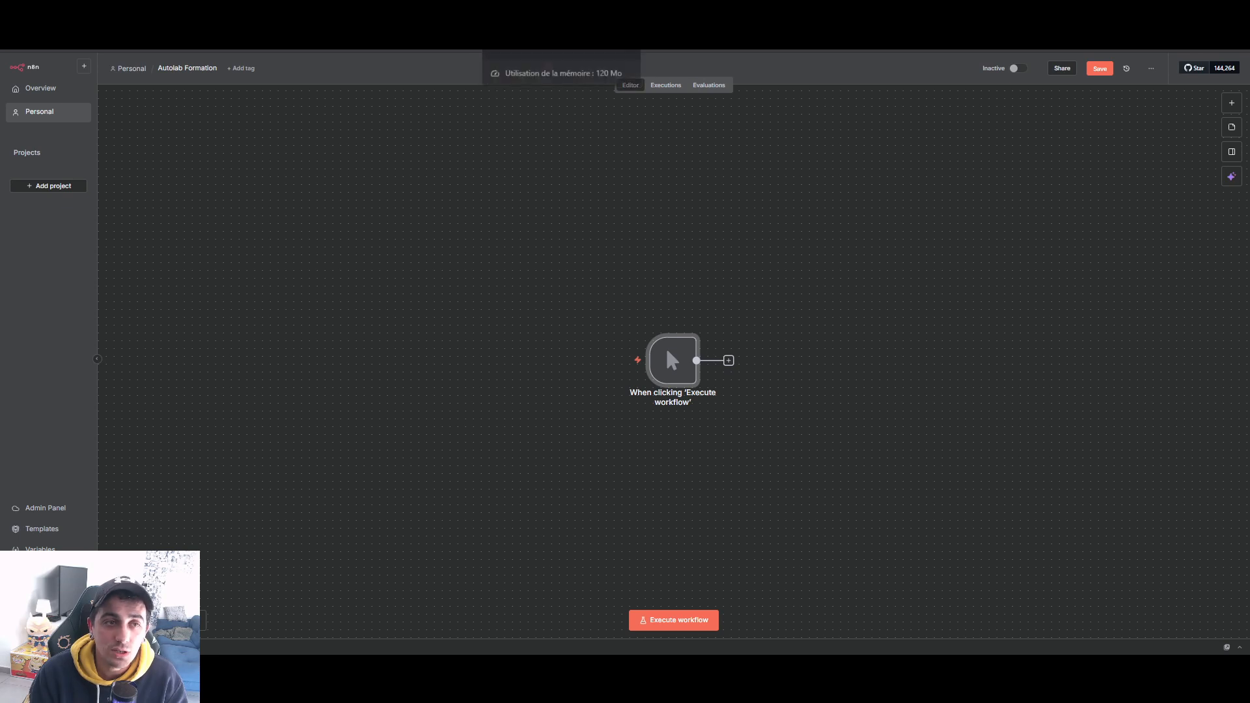
# Switch to the KIE API site and examine the google/nano-banana model's playground and Create Task API documentation.
pyautogui.click(404, 10)
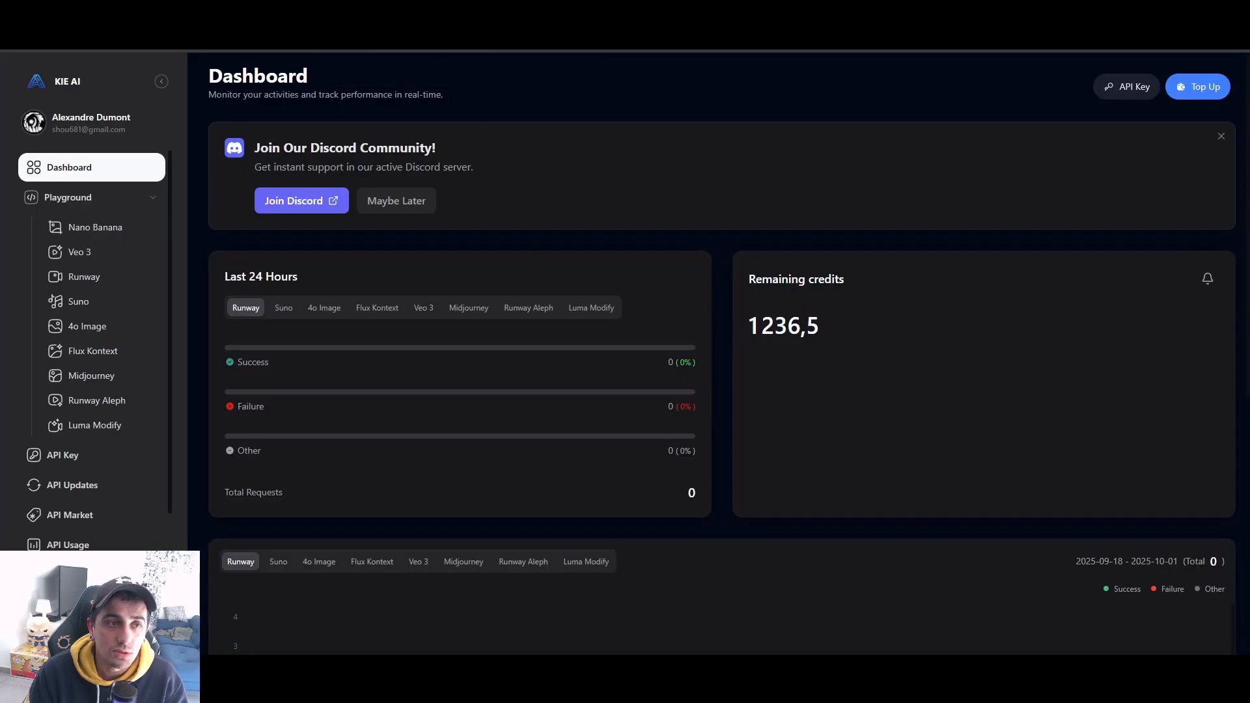
pyautogui.hotkey('ctrl', 'Tab')
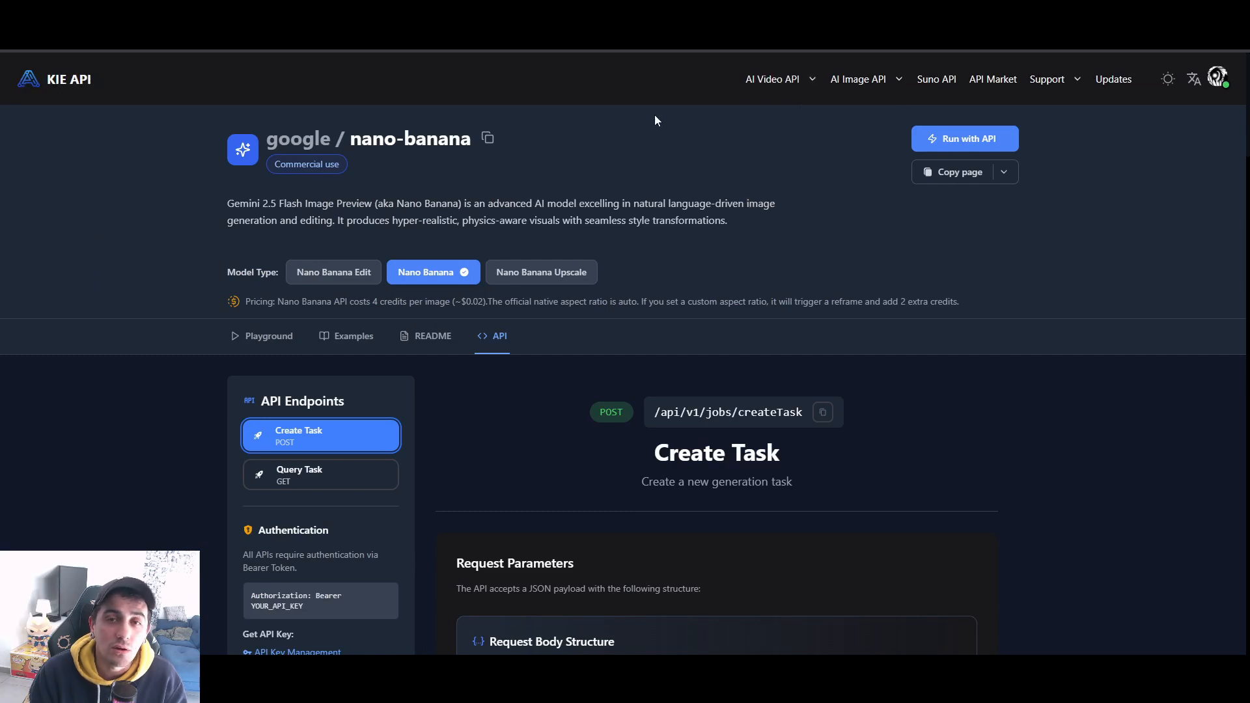
pyautogui.moveTo(801, 81)
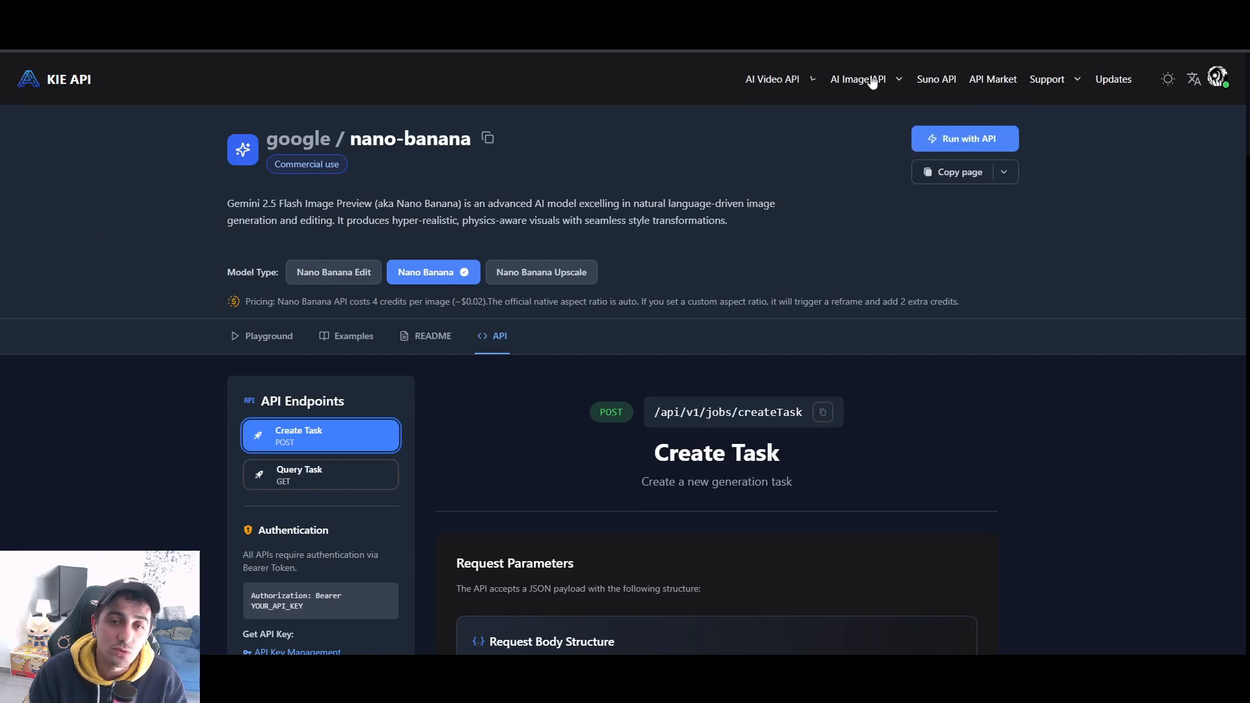
pyautogui.moveTo(873, 81)
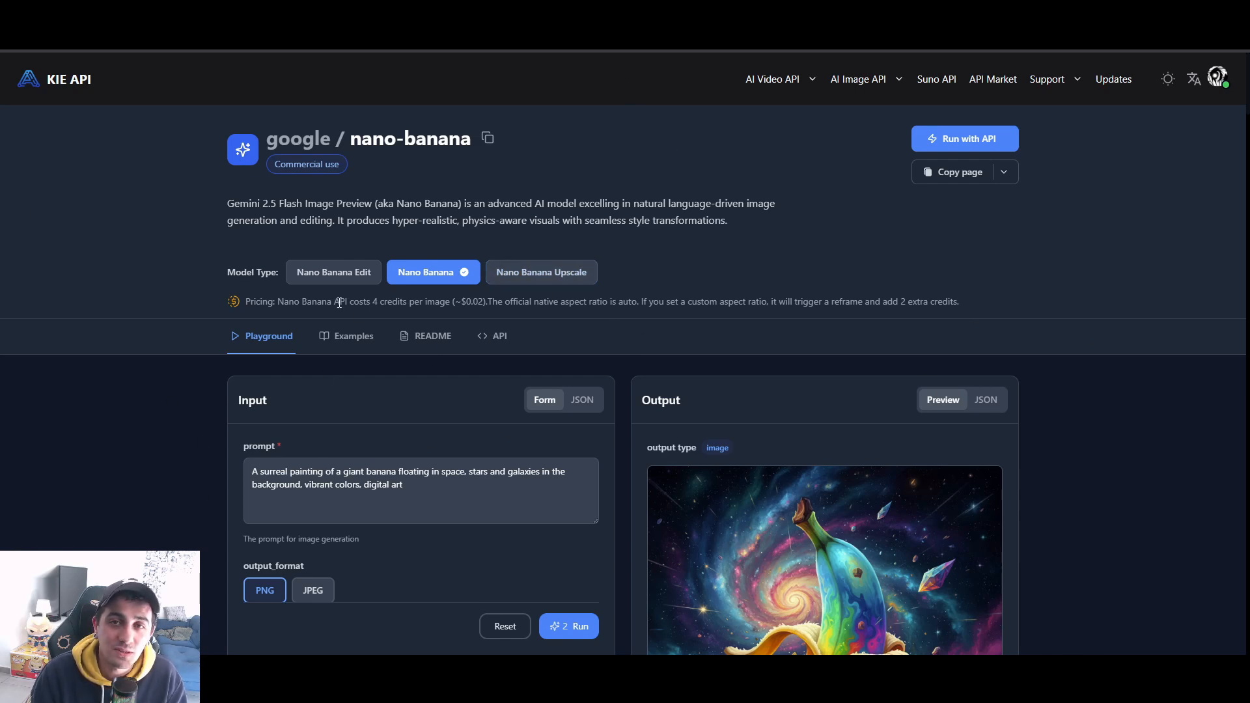
pyautogui.scroll(-2, 340, 302)
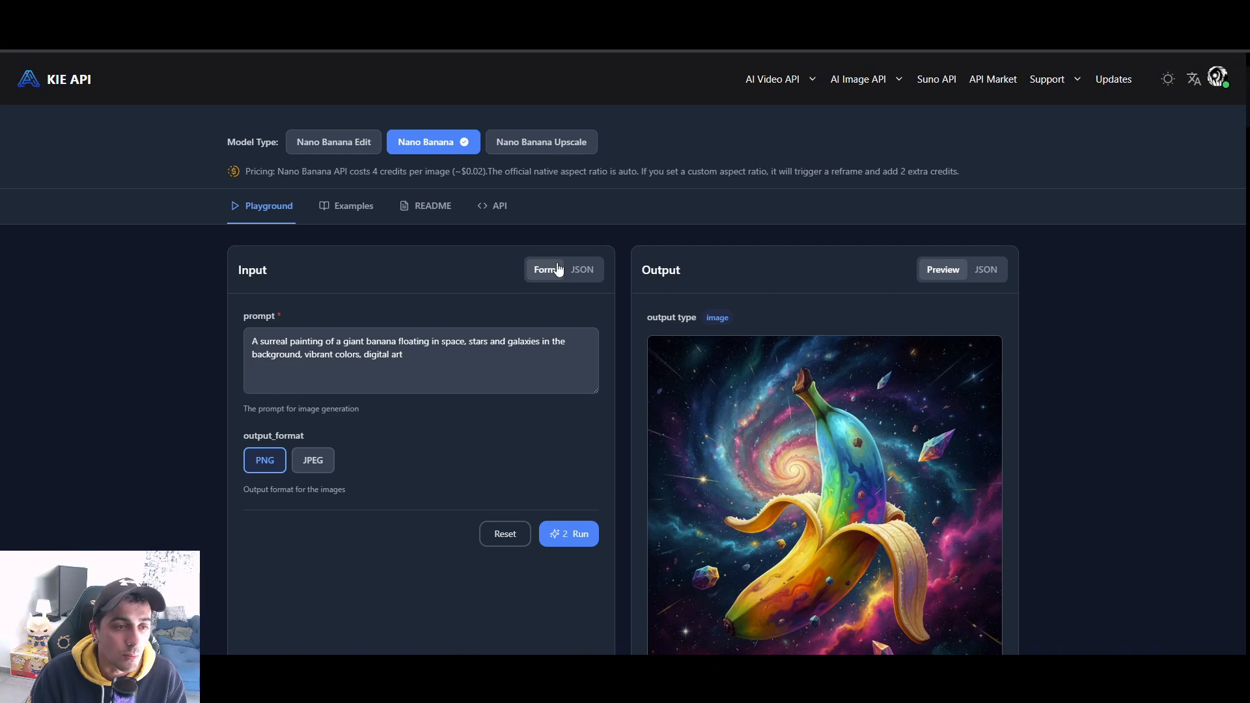
pyautogui.scroll(2, 516, 267)
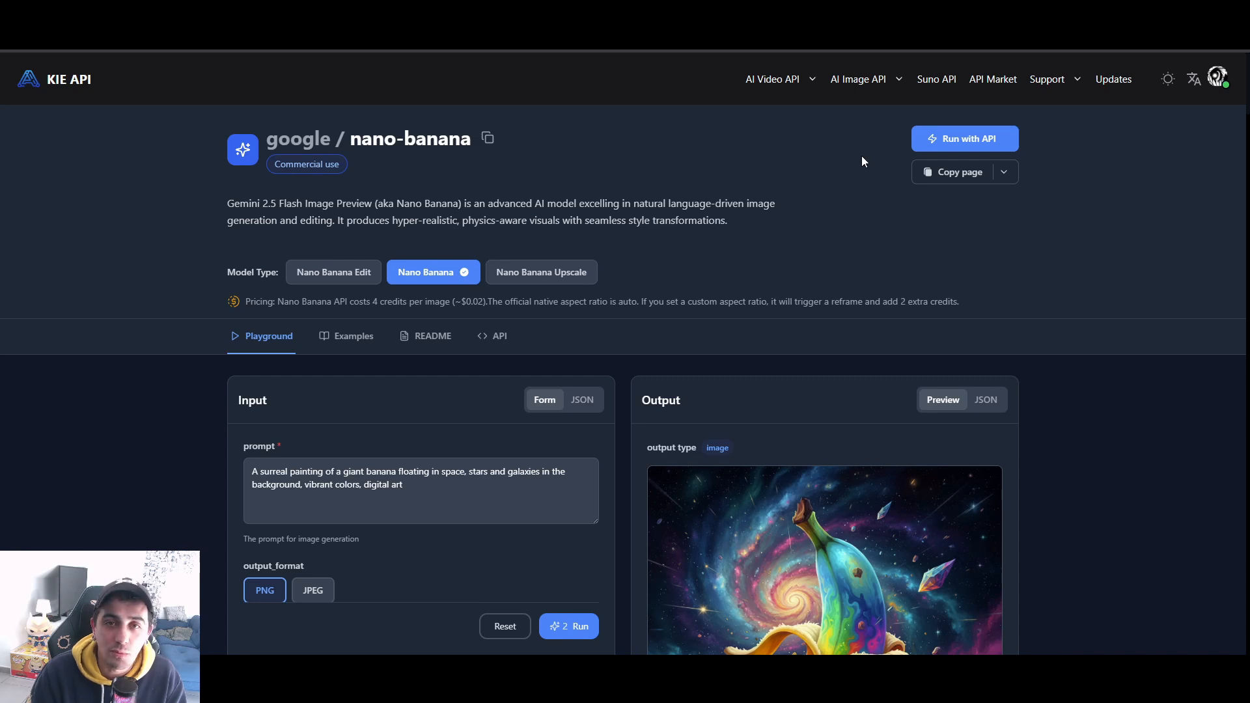
pyautogui.click(499, 343)
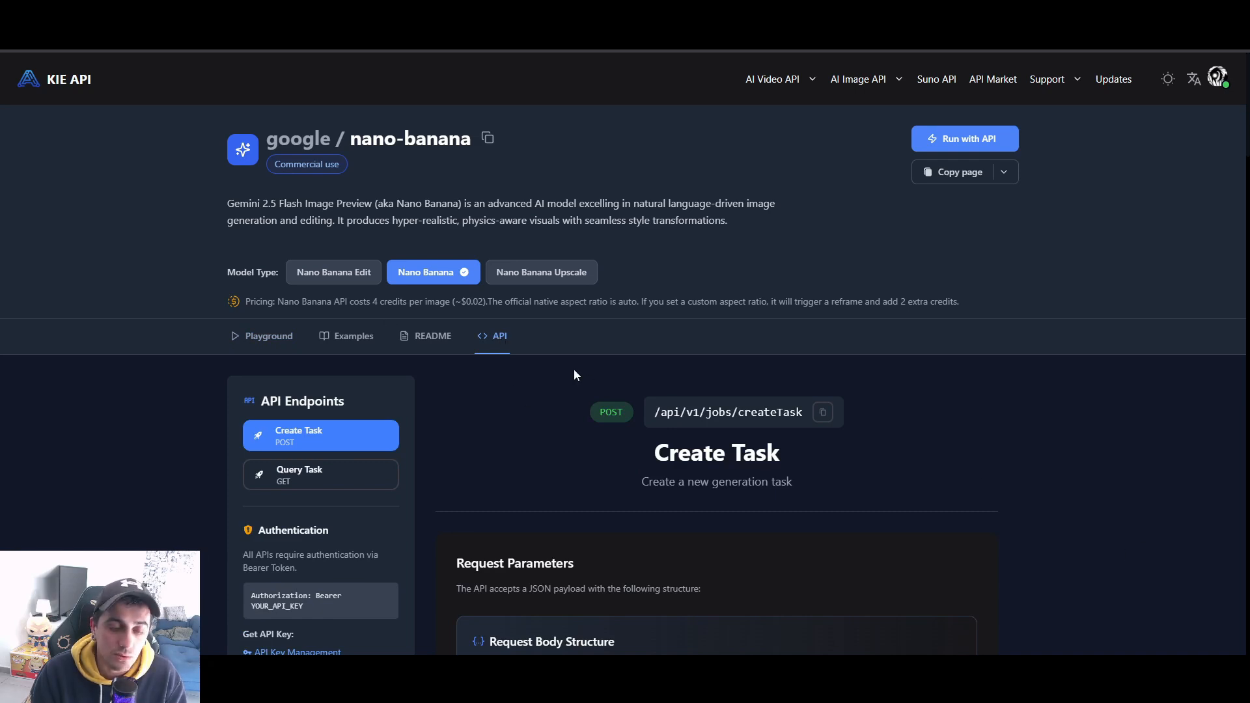
pyautogui.scroll(-3, 557, 449)
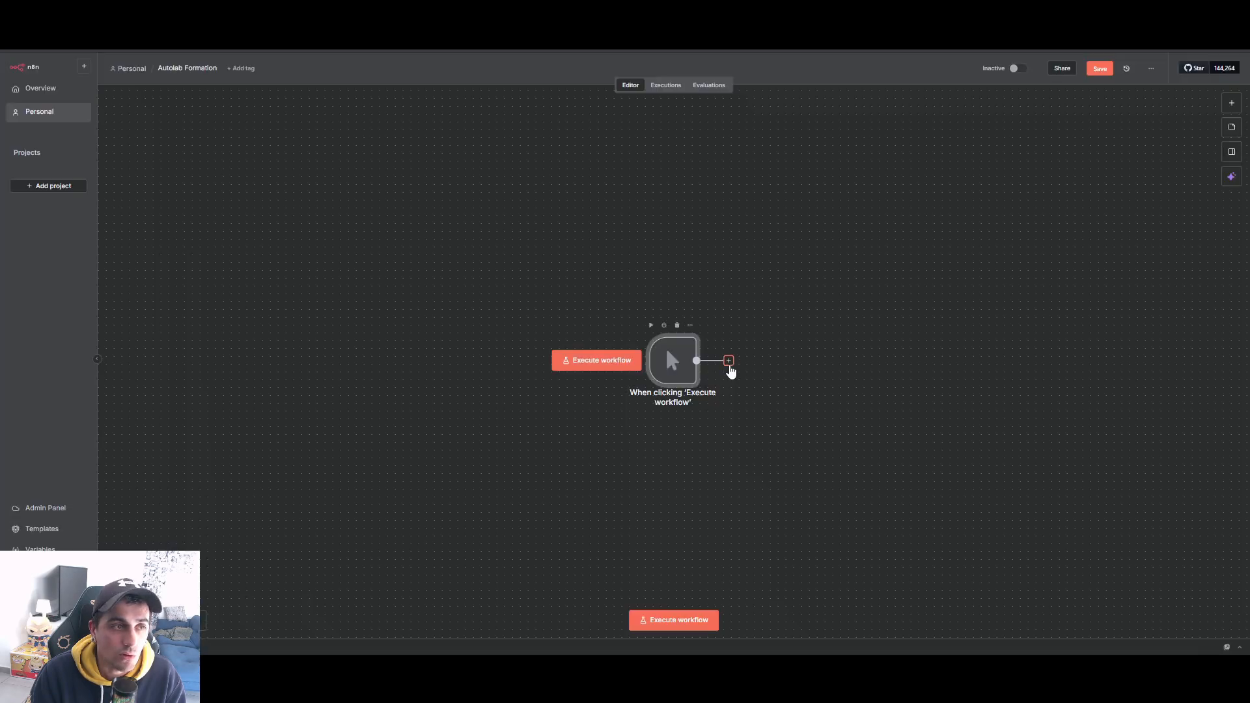
# Back in n8n, add an HTTP Request node after the manual trigger.
pyautogui.click(729, 363)
pyautogui.write('http')
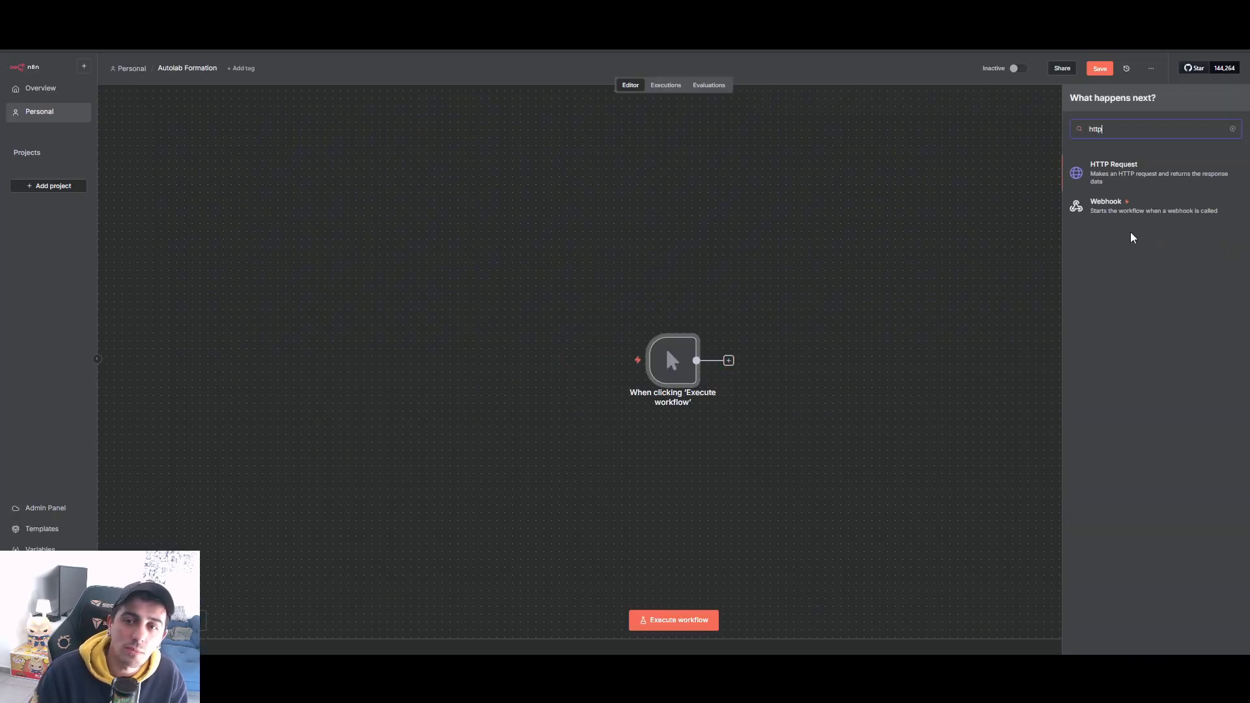
pyautogui.click(1223, 171)
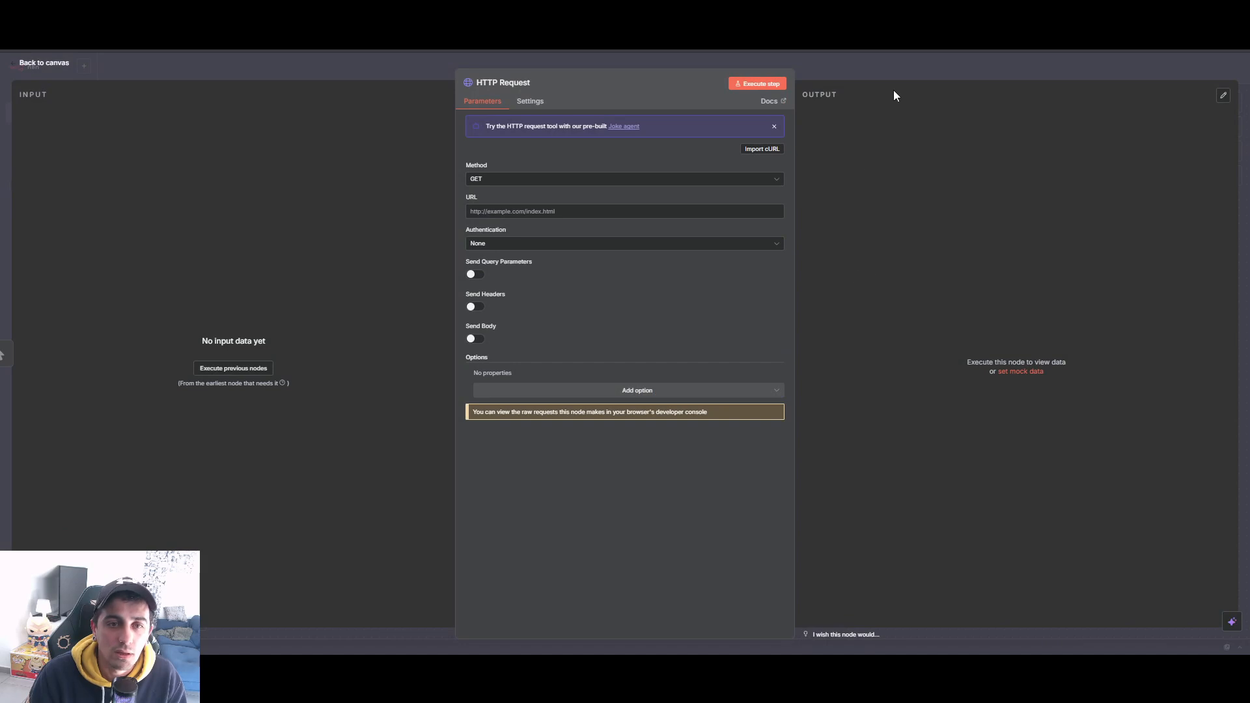
# Set the HTTP Request node's method to POST.
pyautogui.click(555, 244)
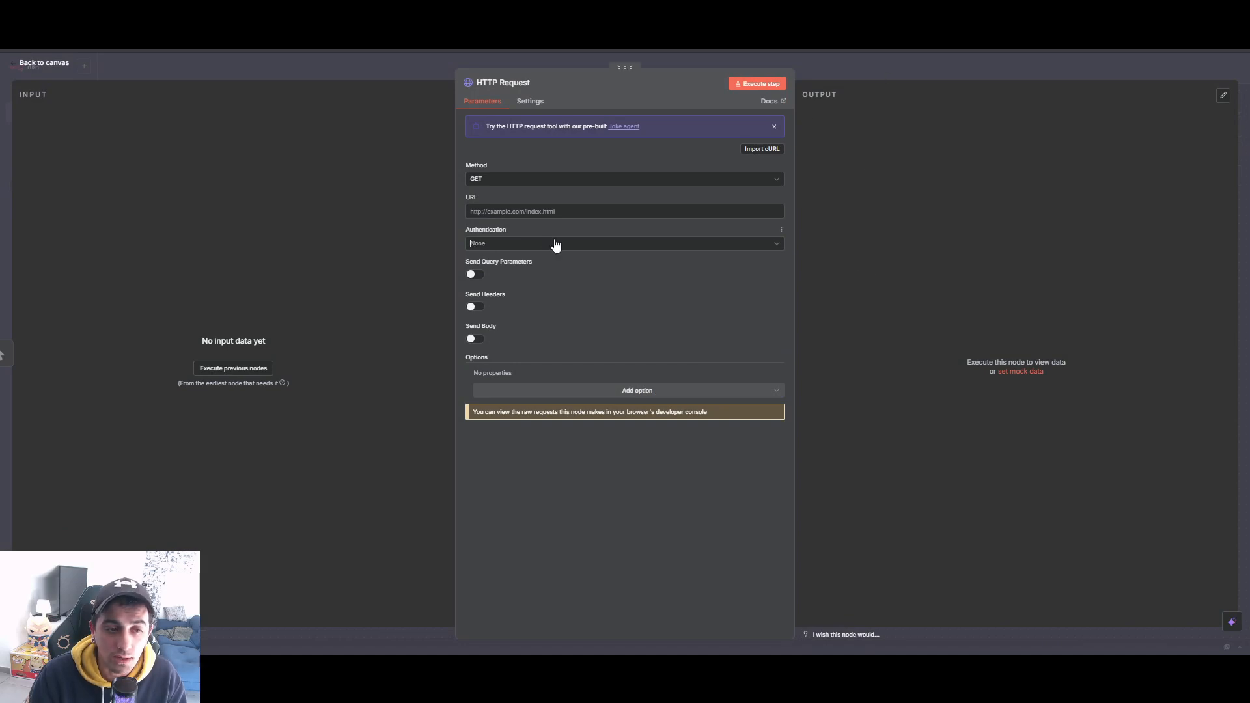
pyautogui.click(553, 178)
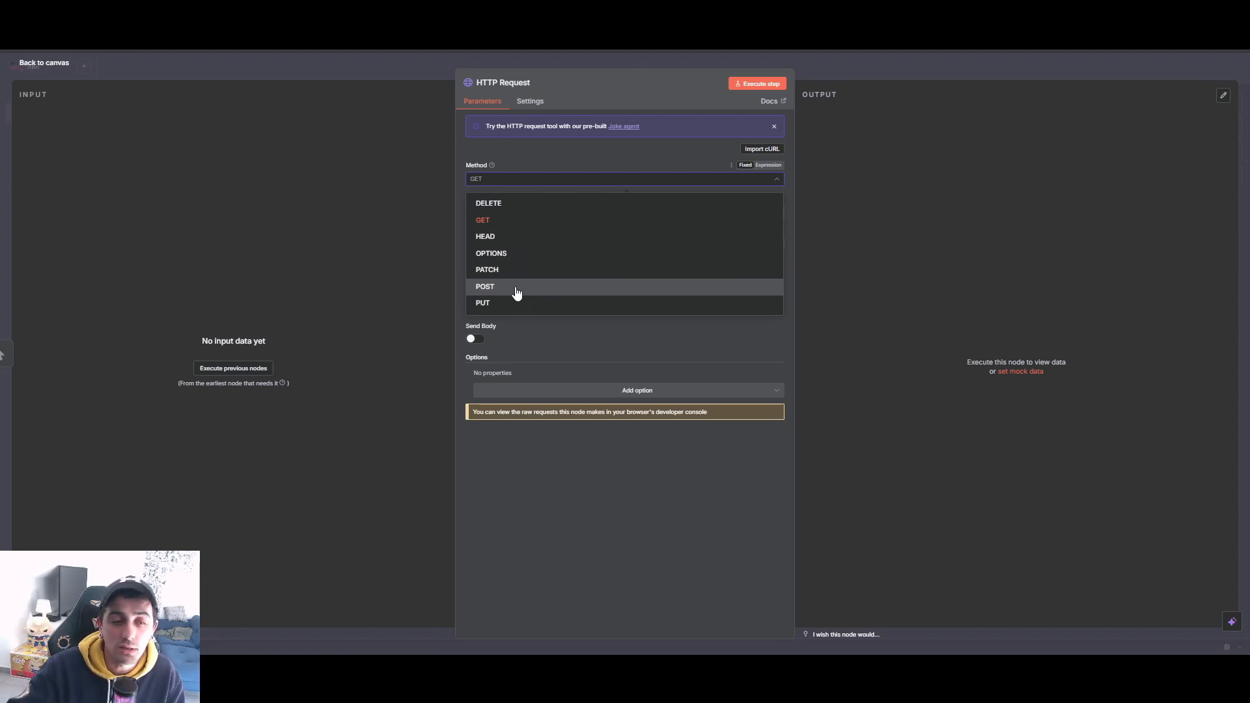
pyautogui.click(517, 291)
pyautogui.click(537, 207)
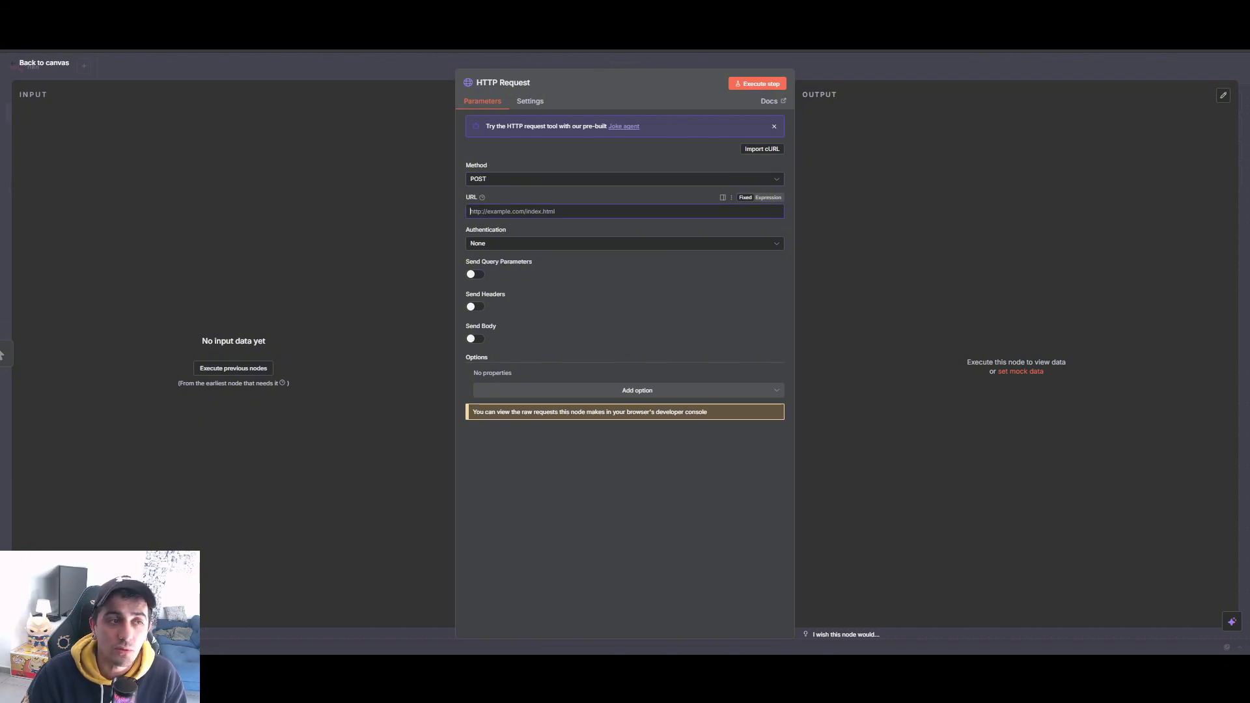
# In the KIE API nano-banana documentation, copy the cURL request example for the Create Task endpoint.
pyautogui.click(384, 13)
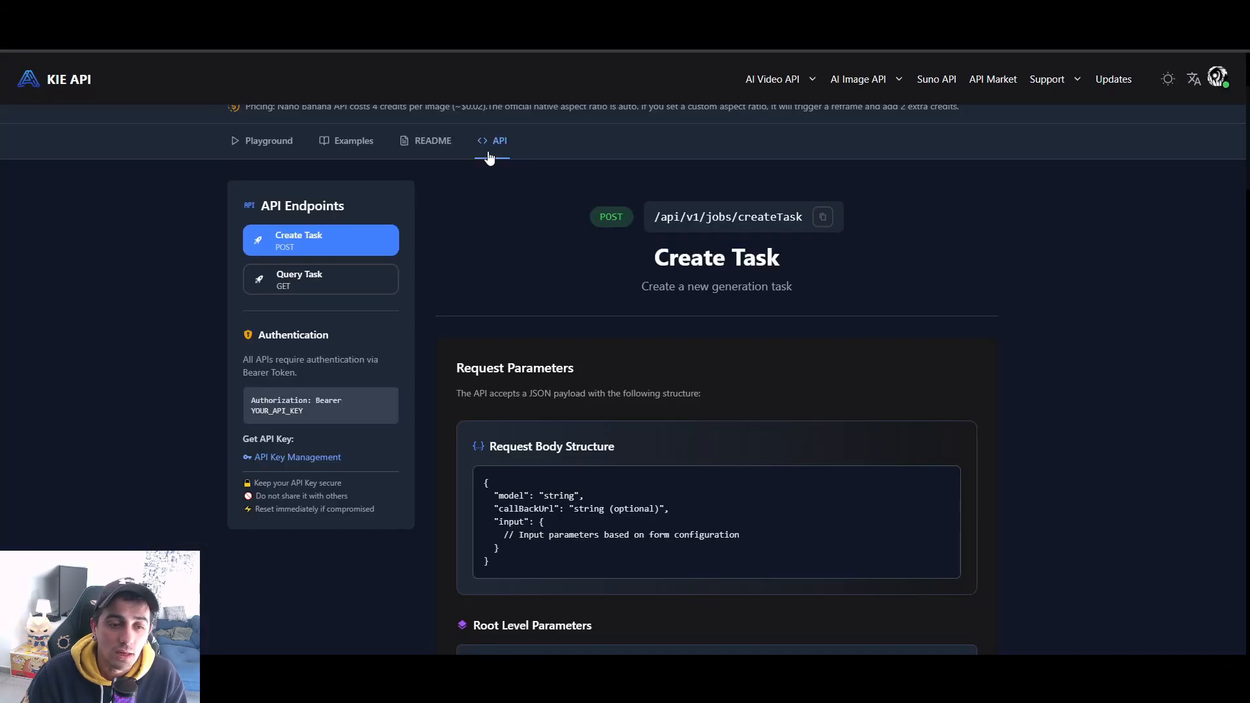
pyautogui.click(274, 13)
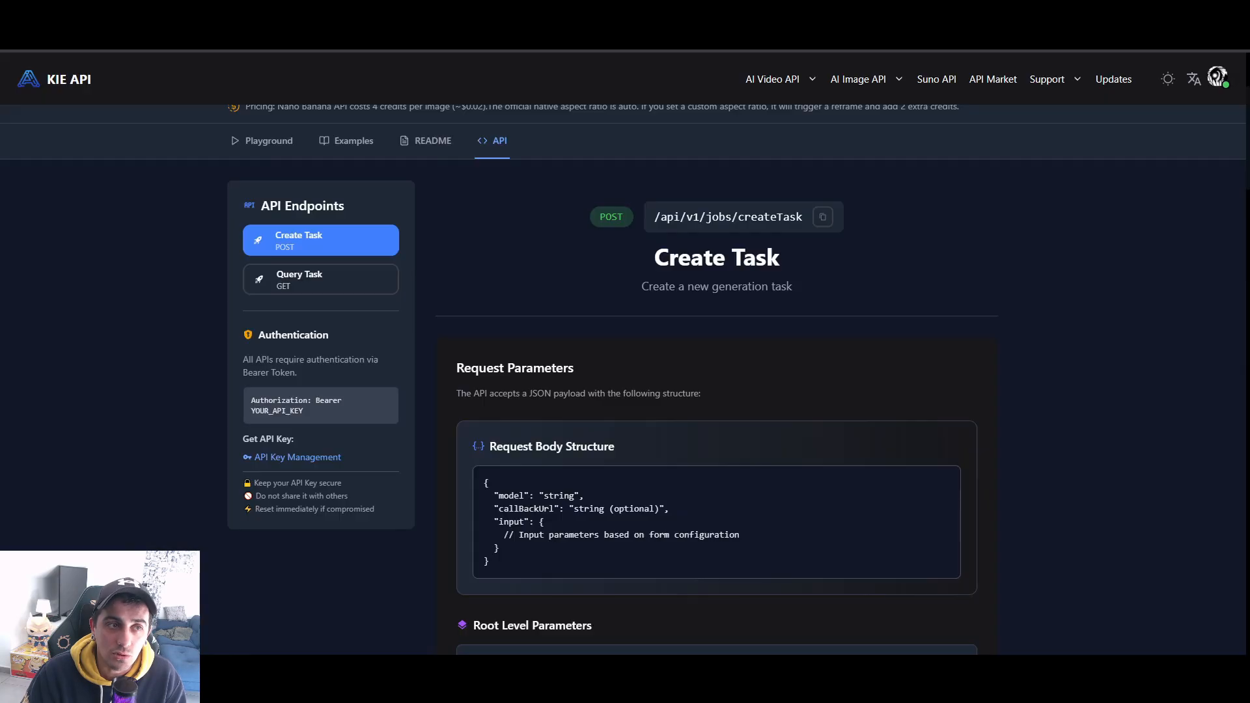
pyautogui.scroll(-4, 681, 279)
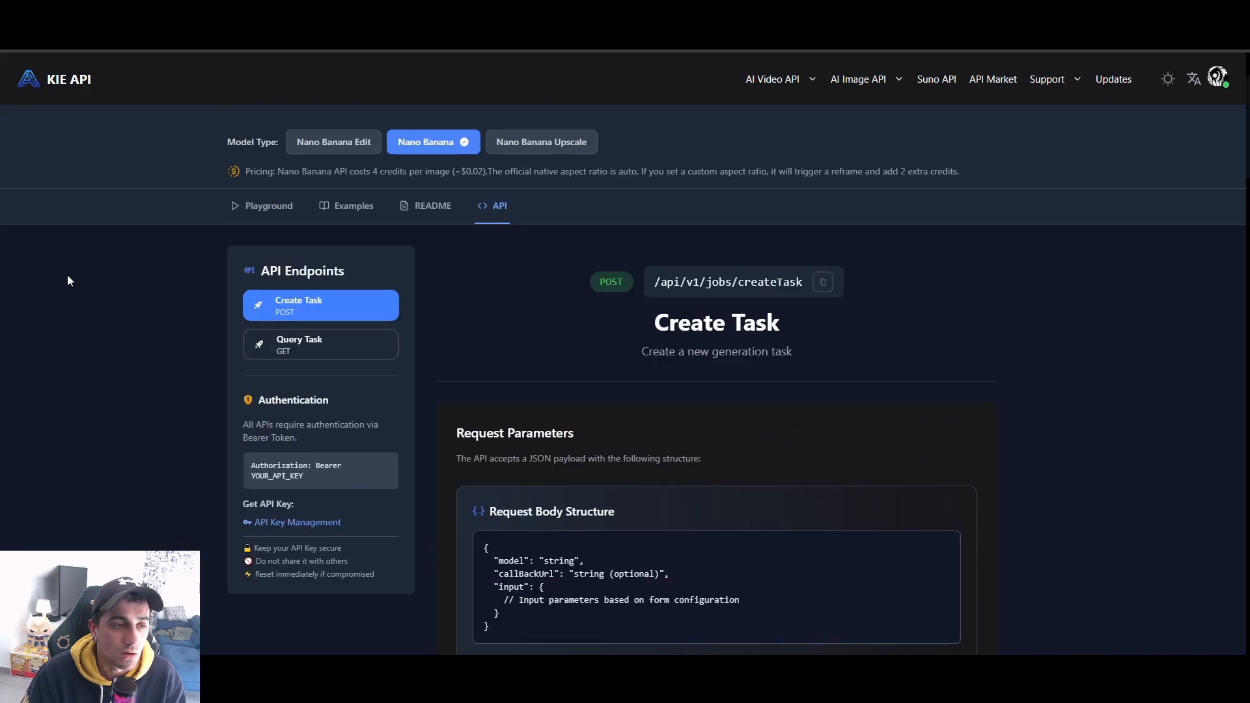
pyautogui.scroll(-10, 773, 287)
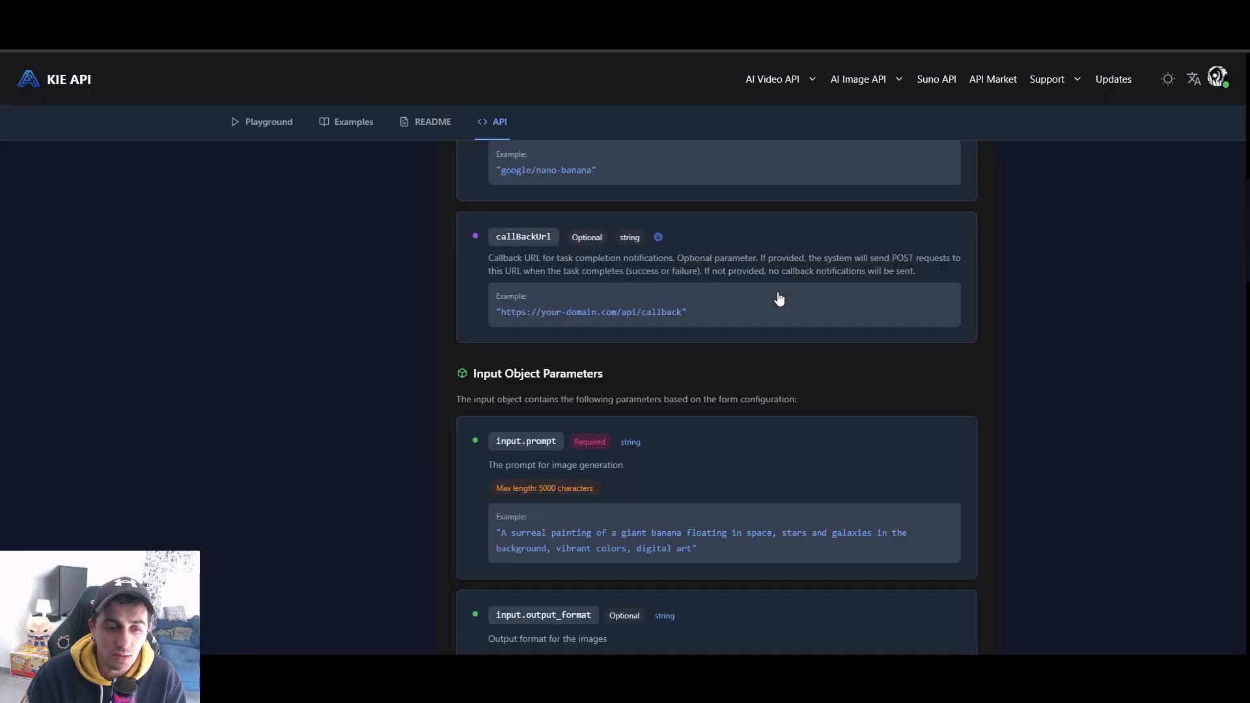
pyautogui.scroll(-8, 780, 299)
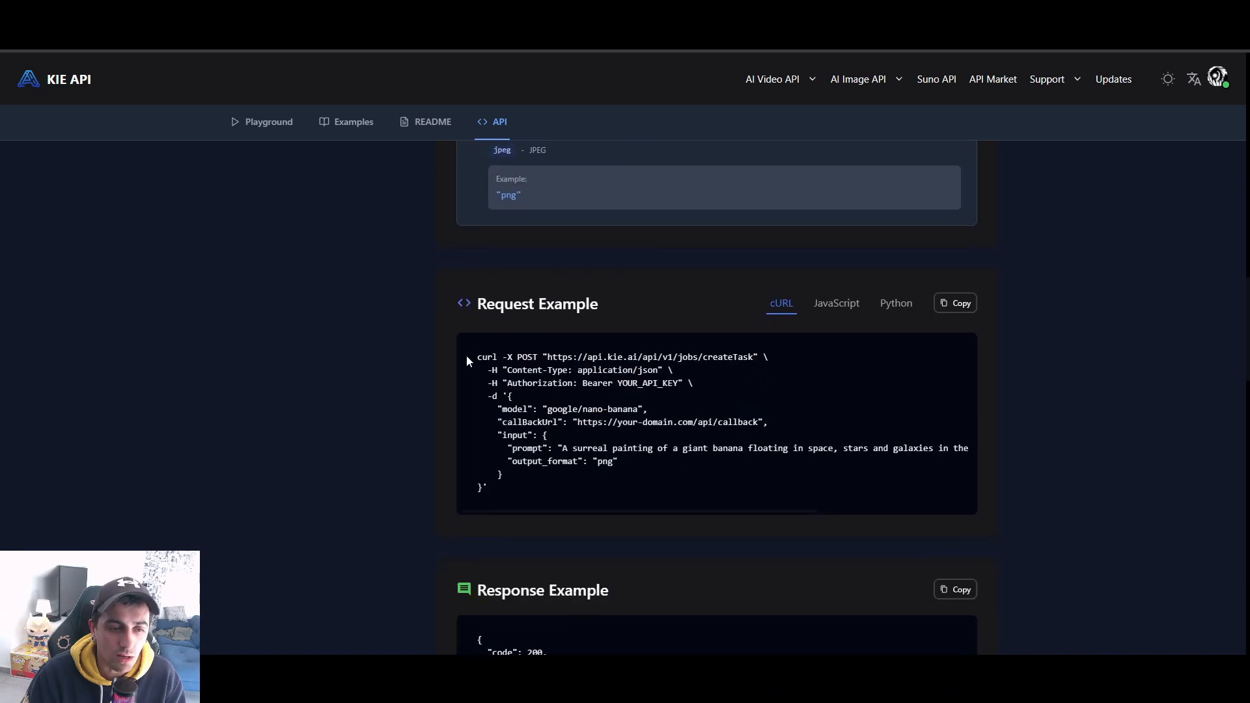
pyautogui.moveTo(466, 354); pyautogui.dragTo(618, 496)
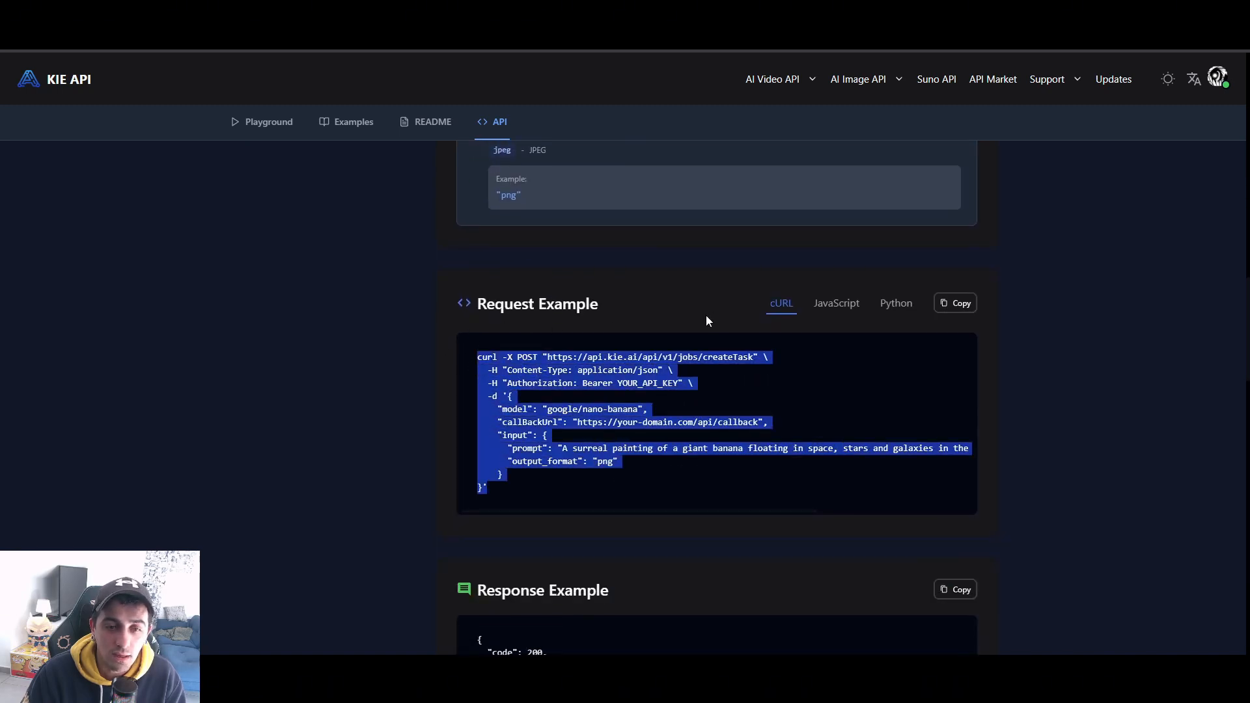
pyautogui.click(965, 305)
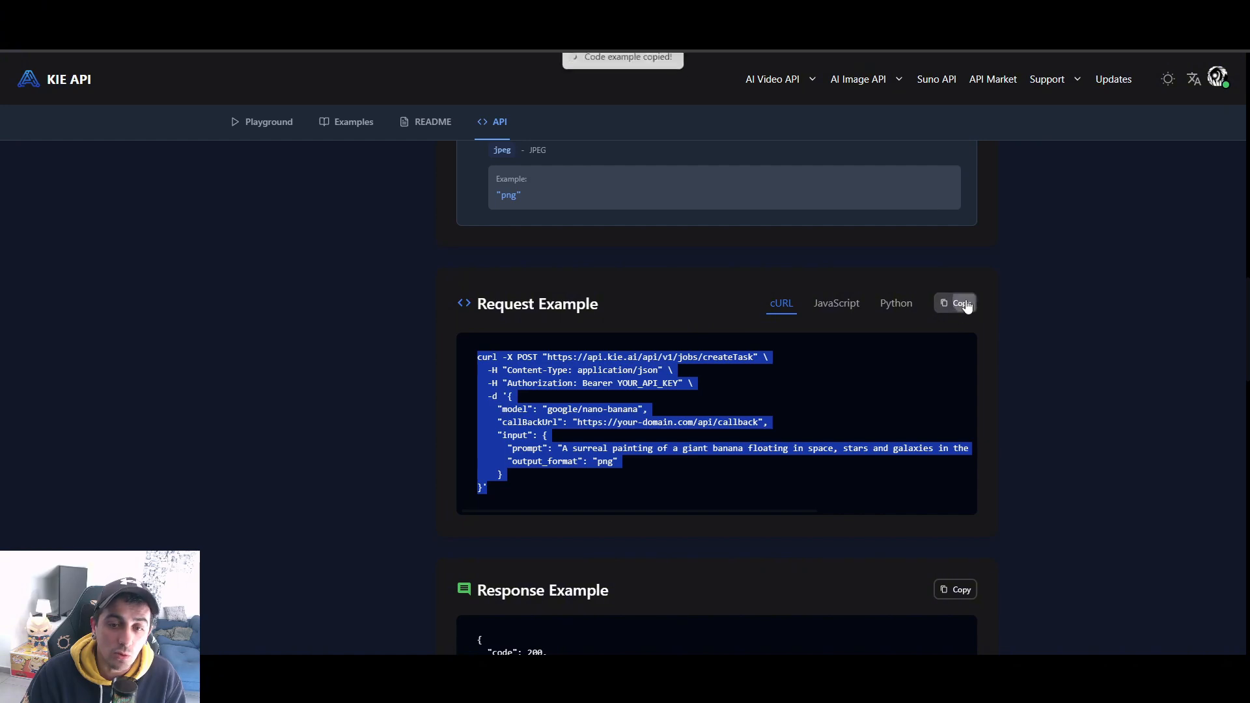
pyautogui.click(966, 305)
pyautogui.click(966, 305)
pyautogui.click(966, 305)
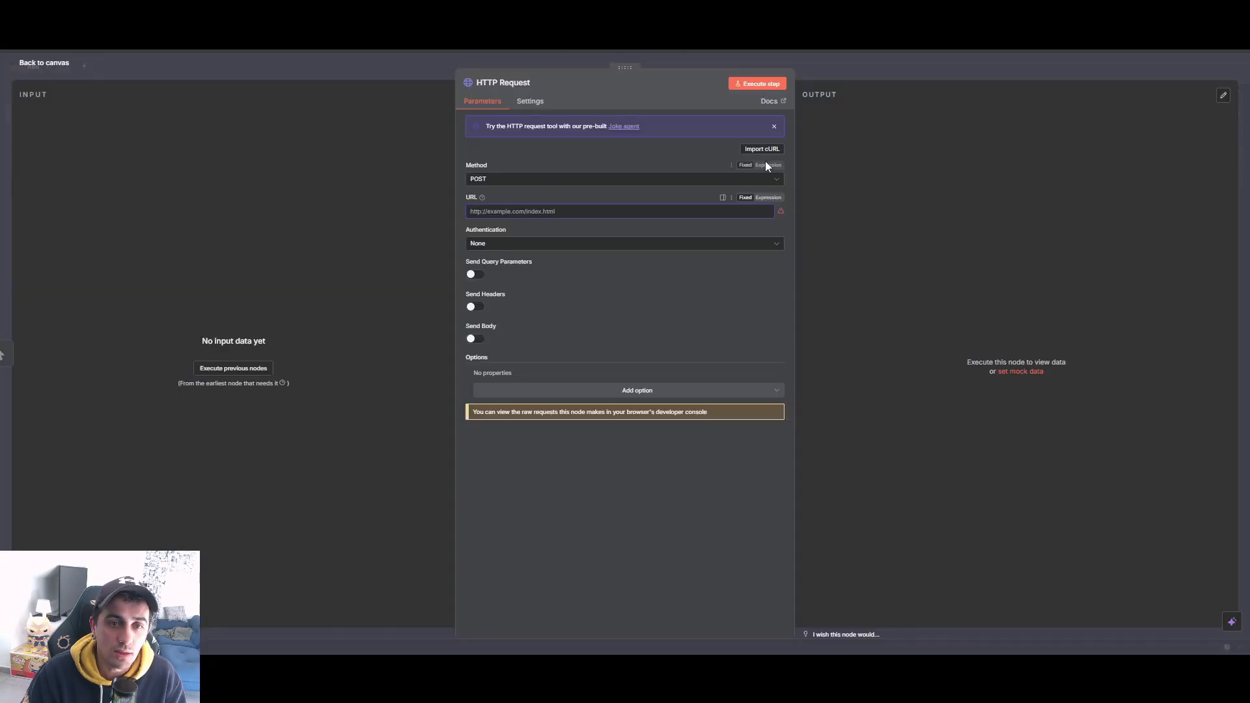
# Back in n8n, import the copied Create Task cURL command into the HTTP Request node.
pyautogui.click(763, 151)
pyautogui.hotkey('ctrl', 'v')
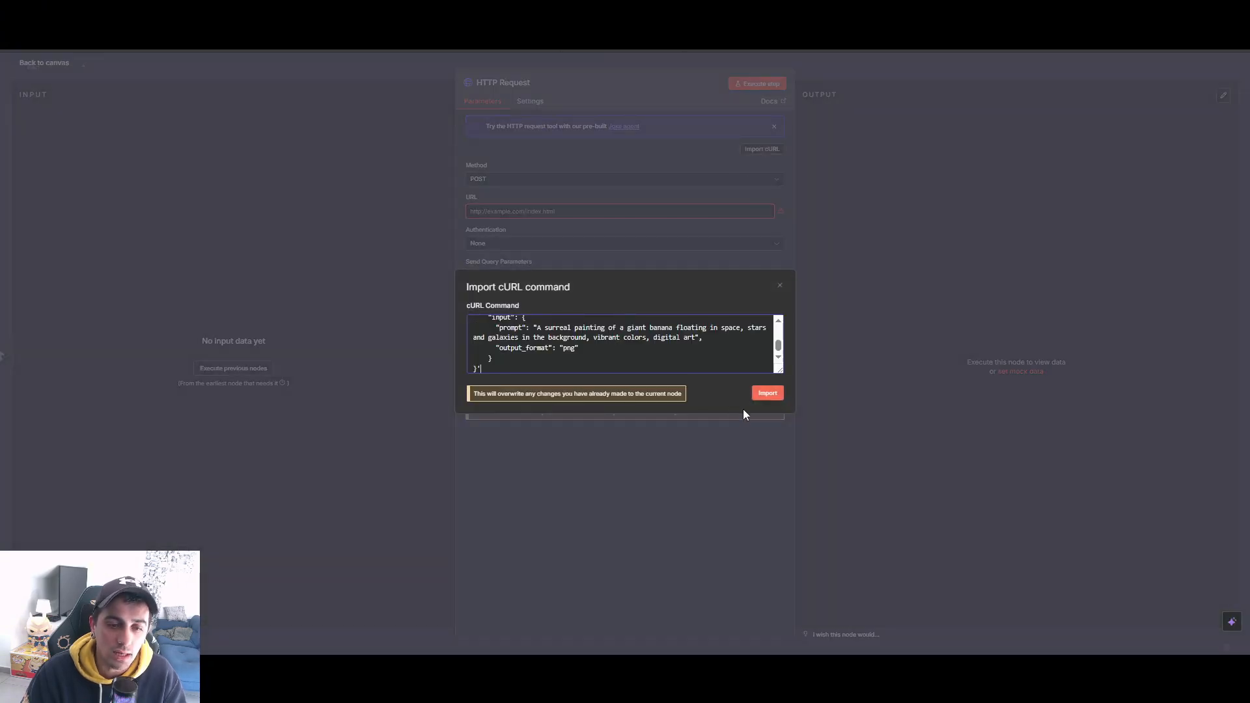
pyautogui.click(773, 395)
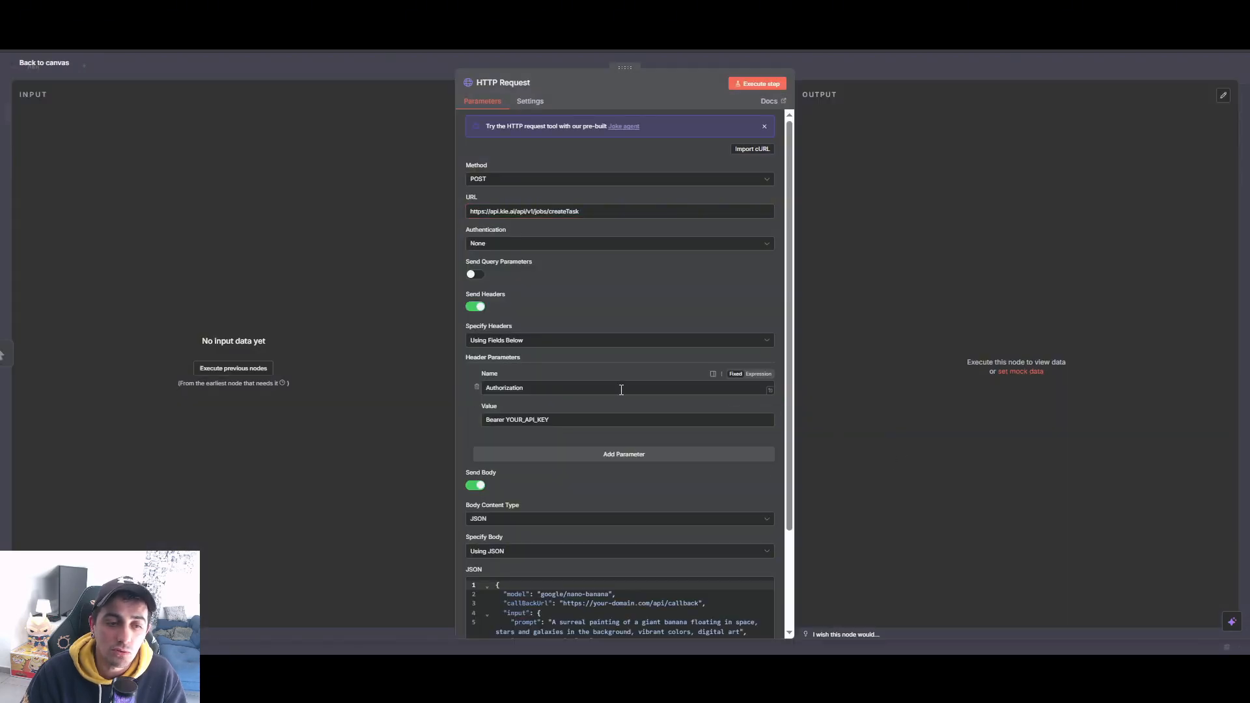
# Review the imported request's URL, authorization header, and the model, callBackUrl and prompt entries in the JSON body.
pyautogui.click(596, 211)
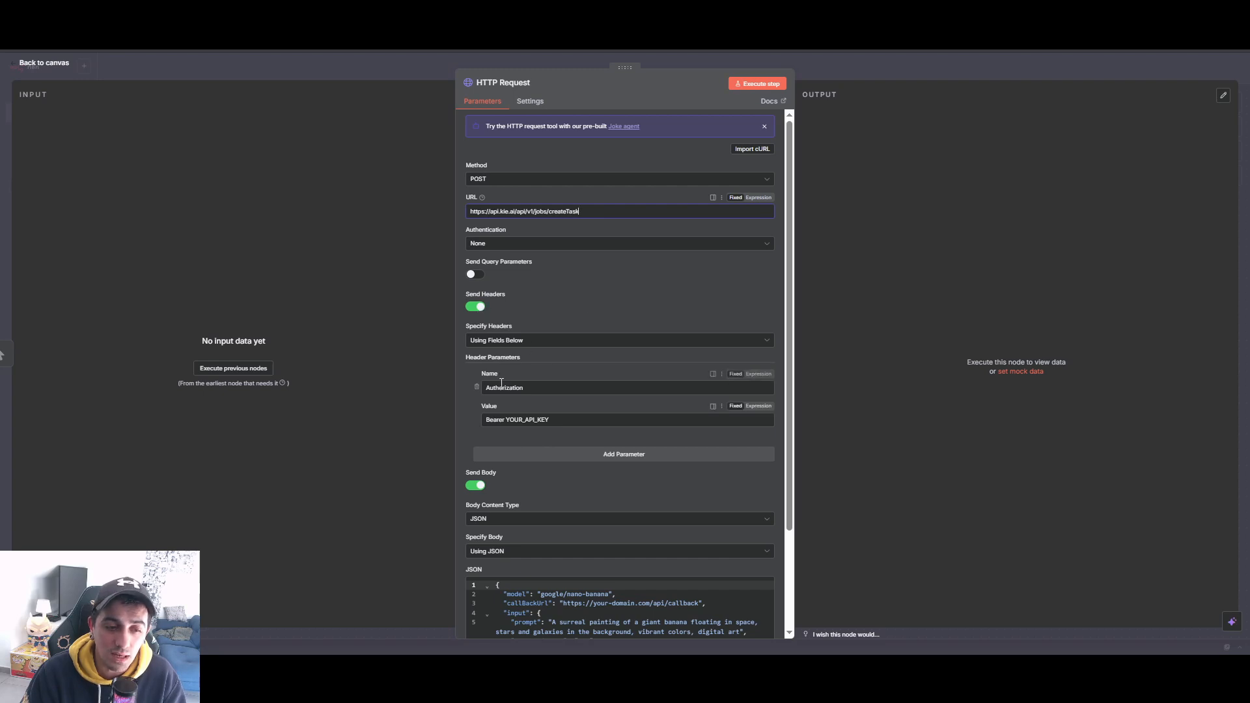
pyautogui.scroll(-2, 502, 304)
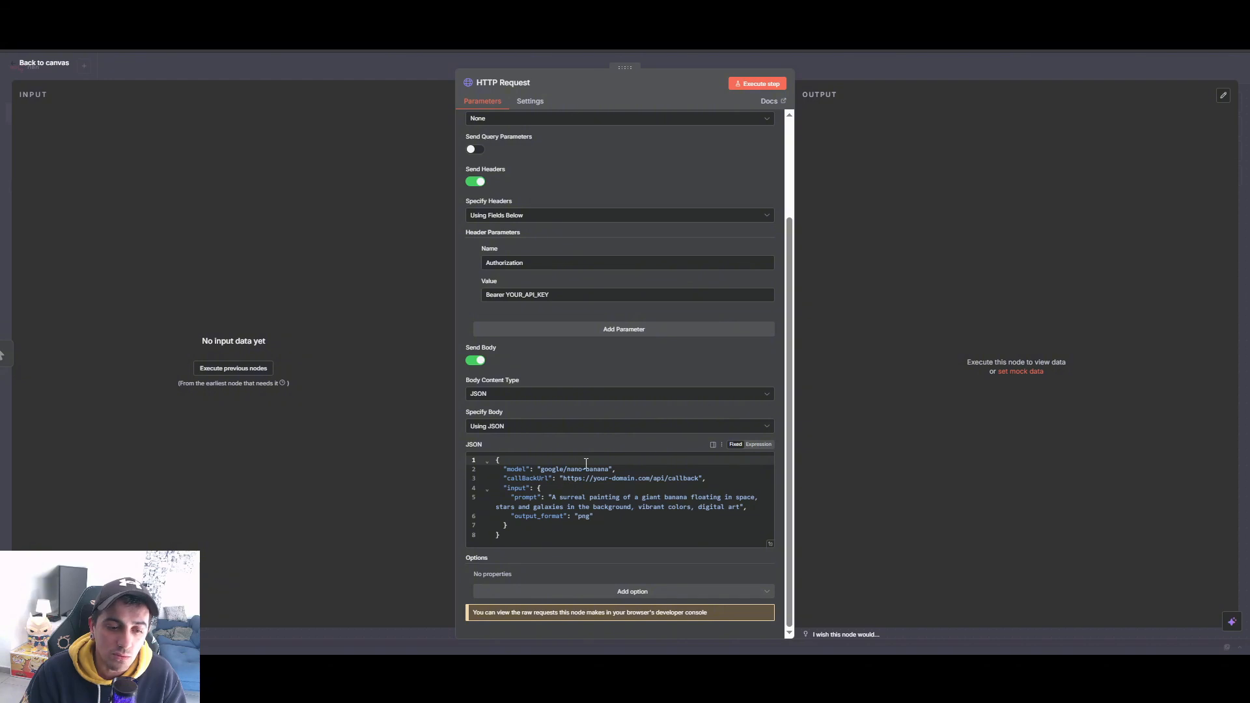
pyautogui.moveTo(501, 469); pyautogui.dragTo(637, 470)
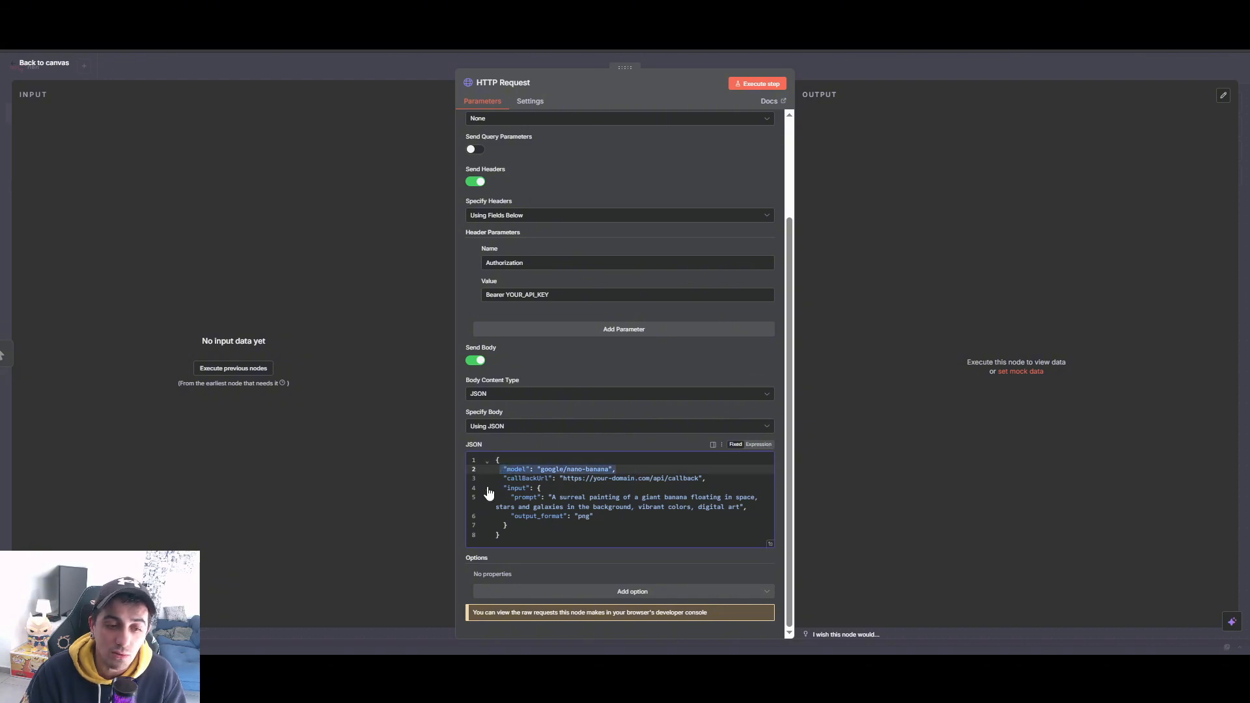
pyautogui.click(508, 479)
pyautogui.moveTo(508, 479); pyautogui.dragTo(724, 483)
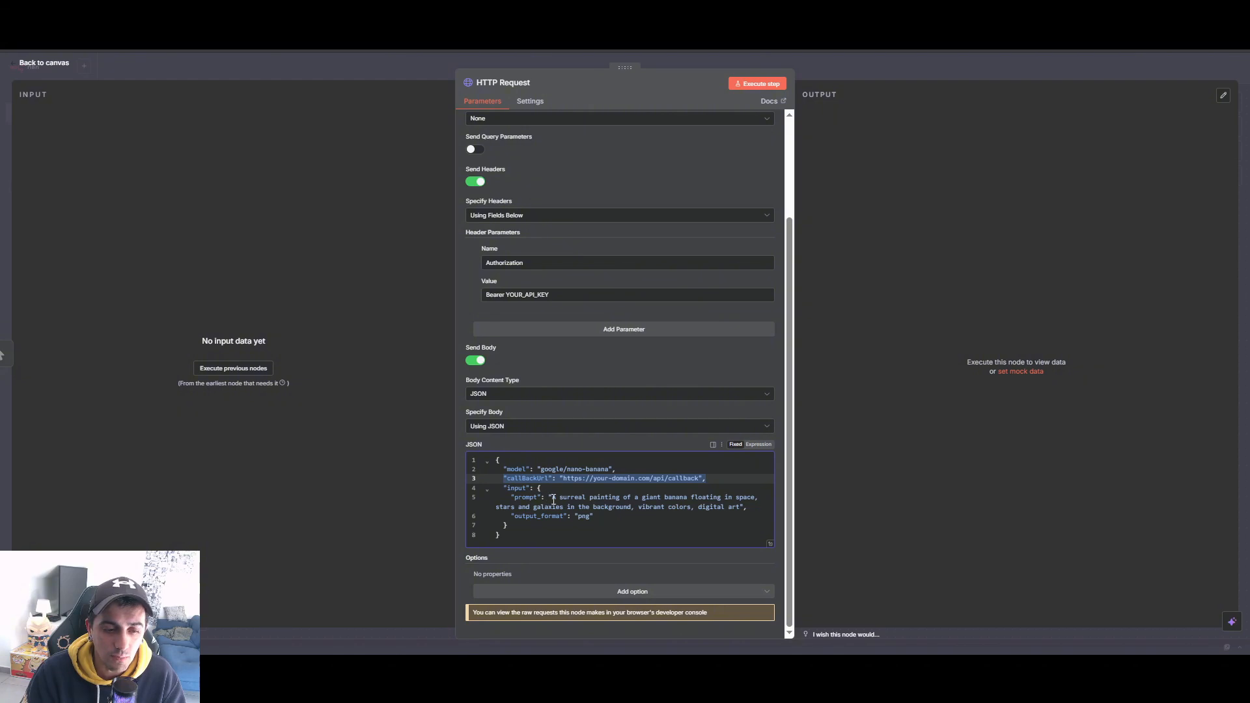
pyautogui.moveTo(555, 498); pyautogui.dragTo(742, 507)
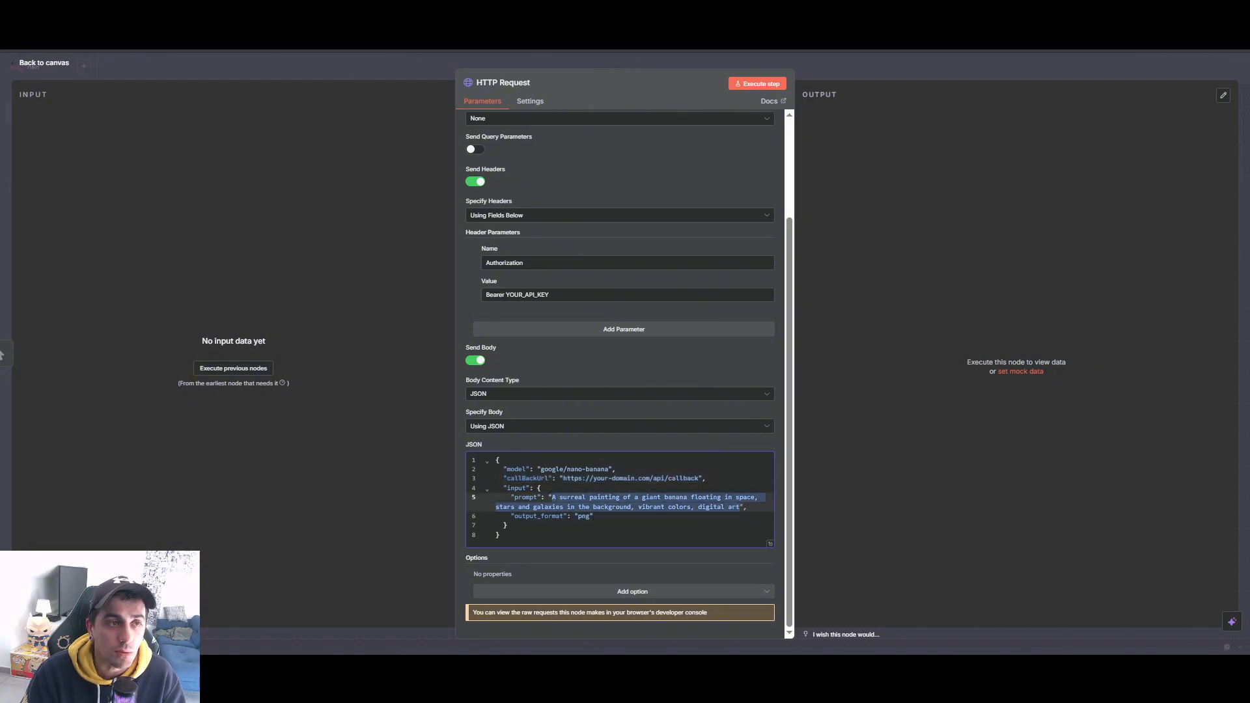
# Return to the KIE API documentation and examine the Create Task request body structure, root-level parameters and input object parameters.
pyautogui.click(319, 12)
pyautogui.click(1065, 389)
pyautogui.scroll(5, 877, 385)
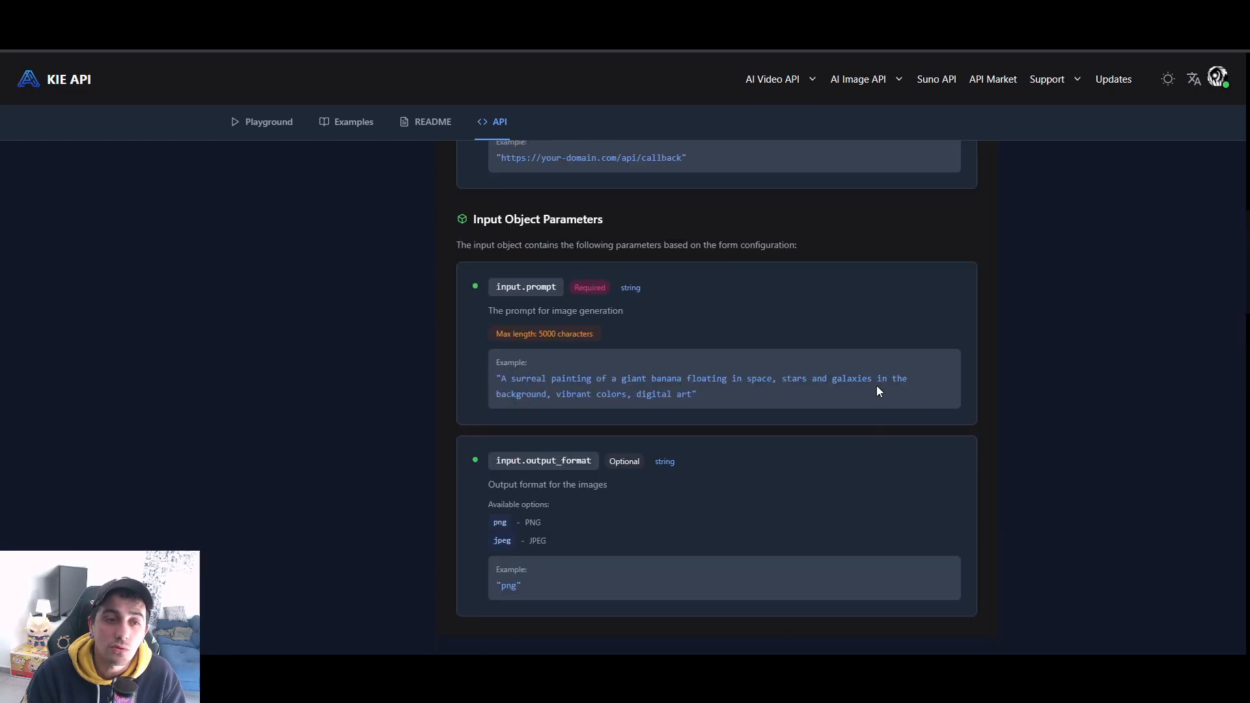
pyautogui.scroll(3, 573, 495)
pyautogui.scroll(10, 573, 469)
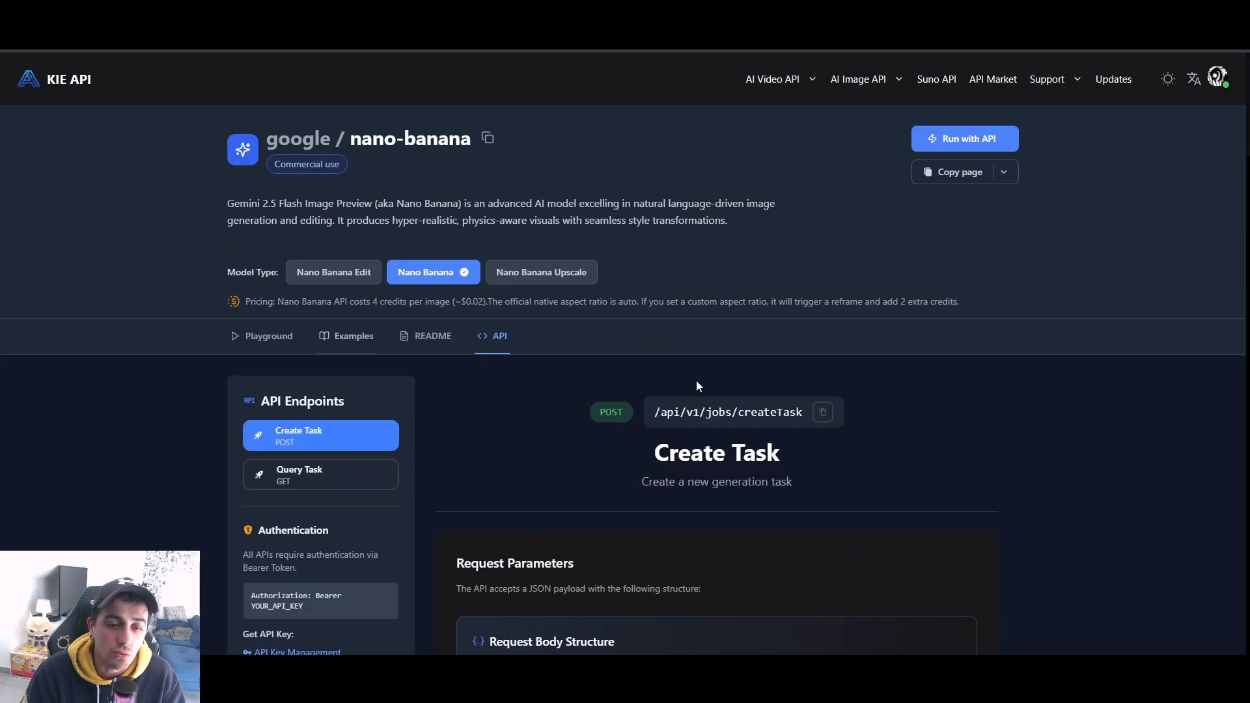
pyautogui.scroll(-2, 697, 384)
pyautogui.scroll(-6, 509, 326)
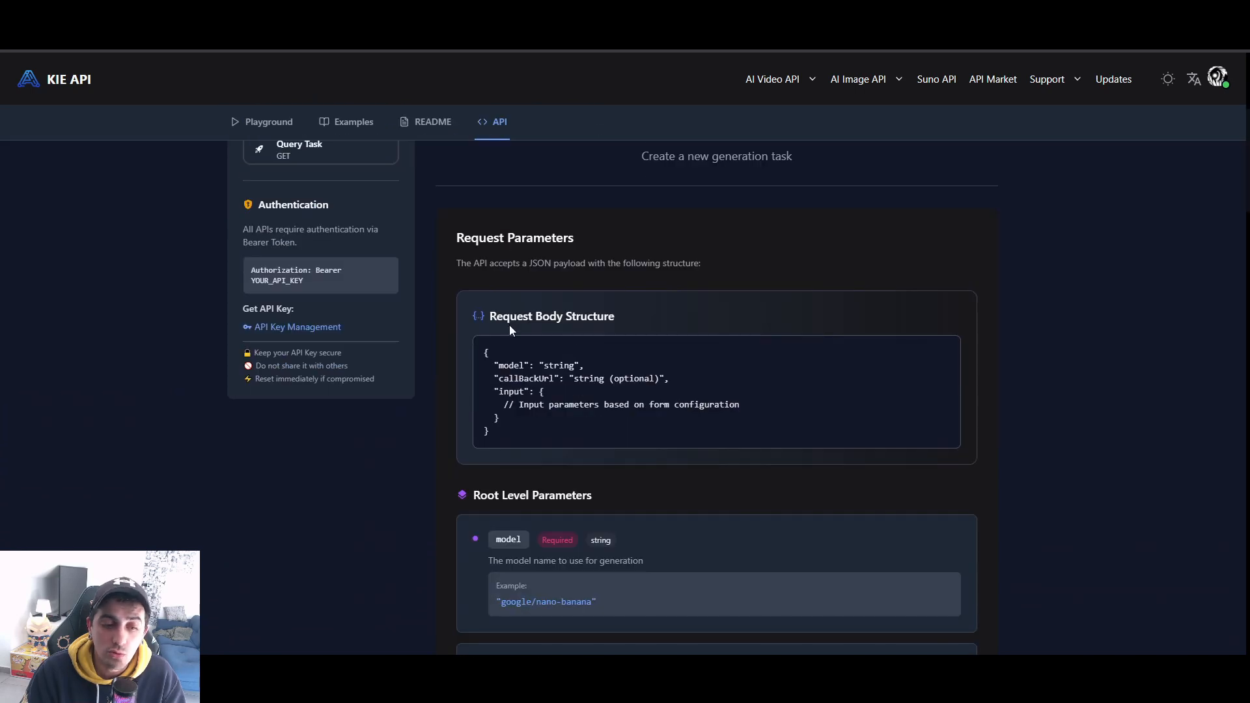
pyautogui.scroll(-4, 524, 369)
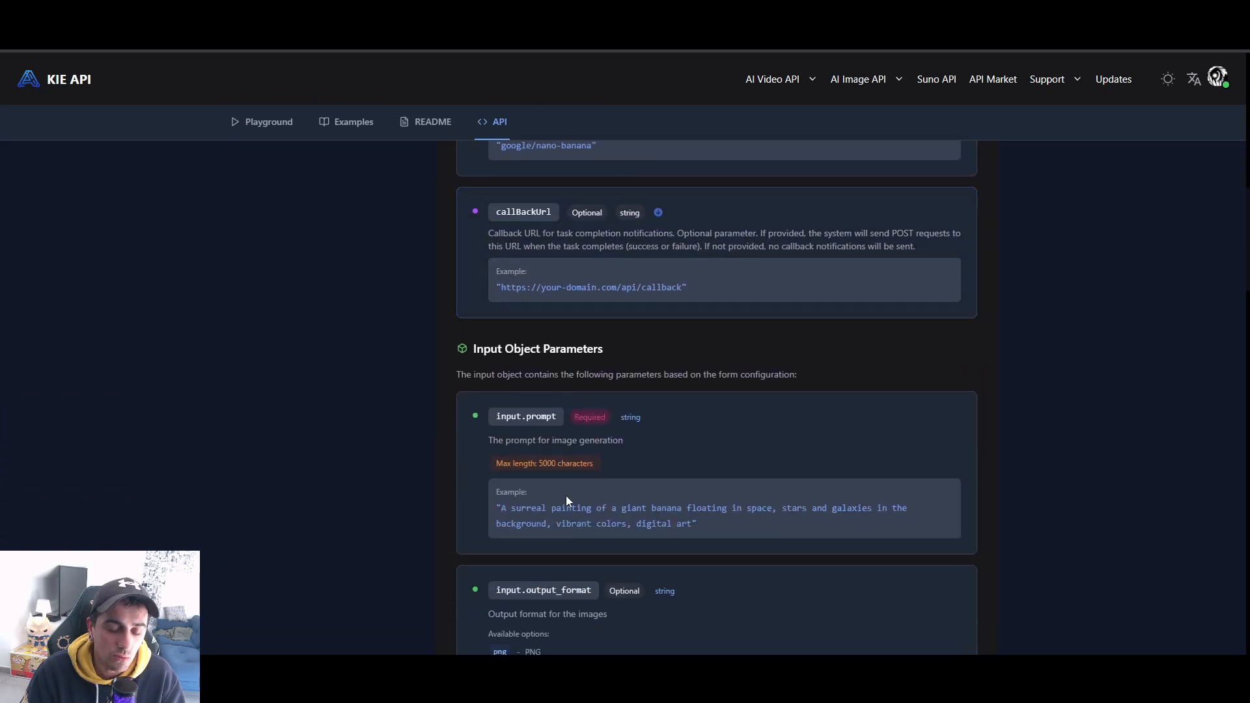
pyautogui.scroll(-4, 565, 498)
pyautogui.scroll(15, 573, 391)
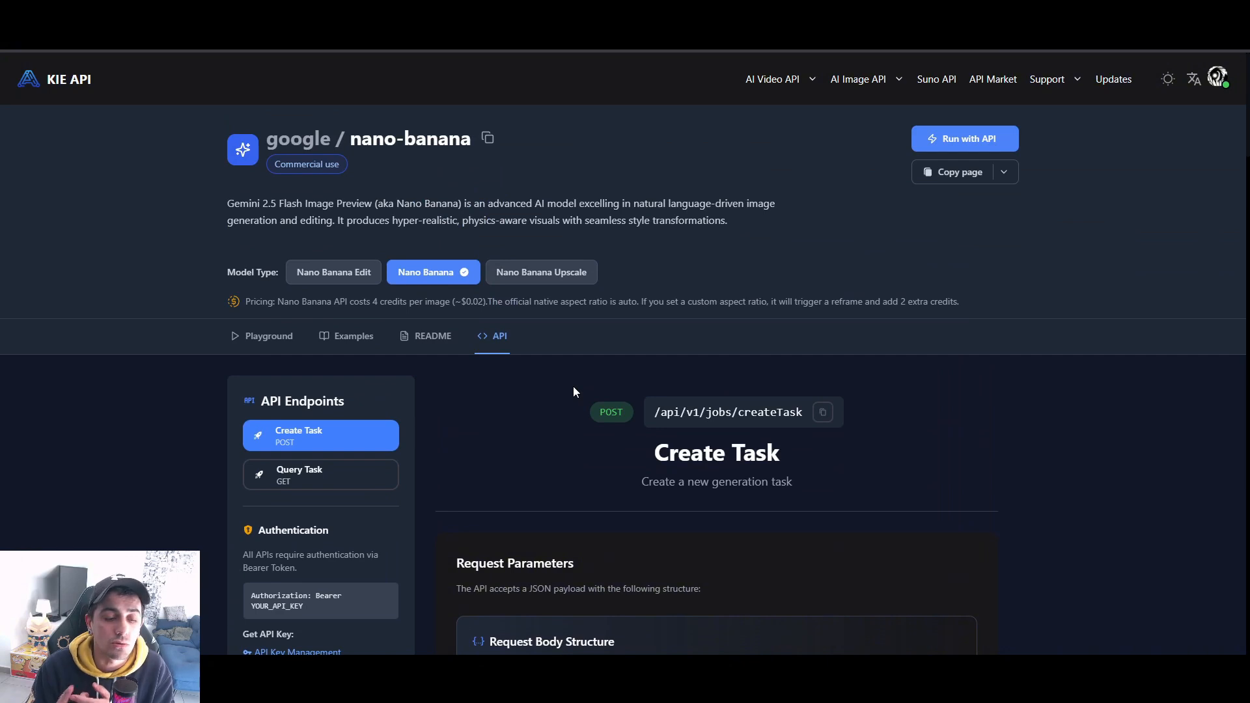
# Look over the Create Task request parameters, and in n8n clear the example prompt text from the HTTP Request node's JSON body.
pyautogui.scroll(-2, 343, 394)
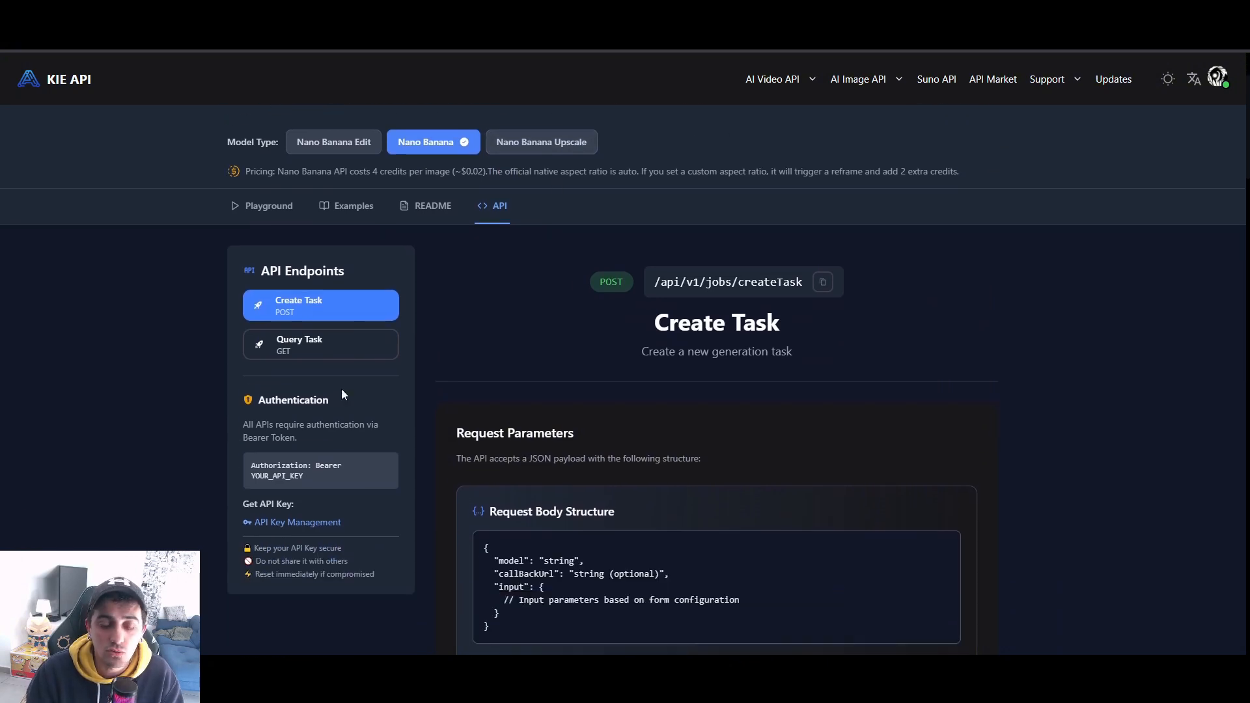
pyautogui.scroll(-1, 342, 394)
pyautogui.scroll(-4, 658, 391)
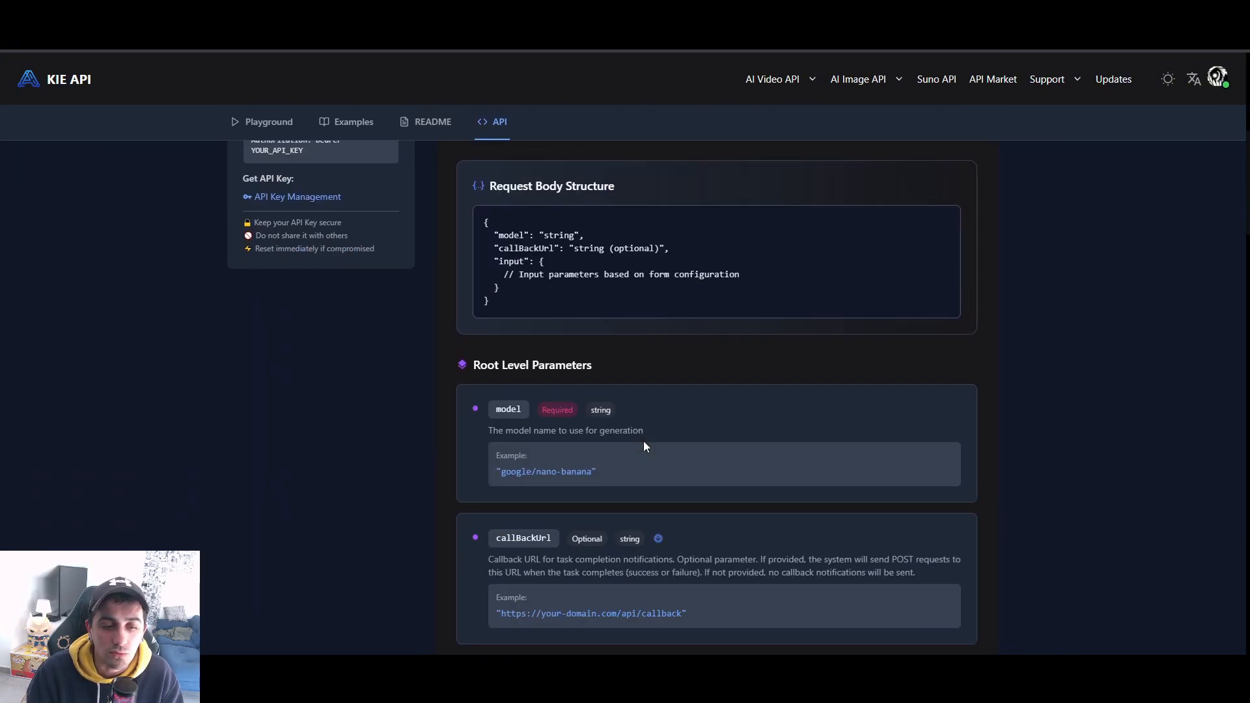
pyautogui.scroll(-5, 638, 450)
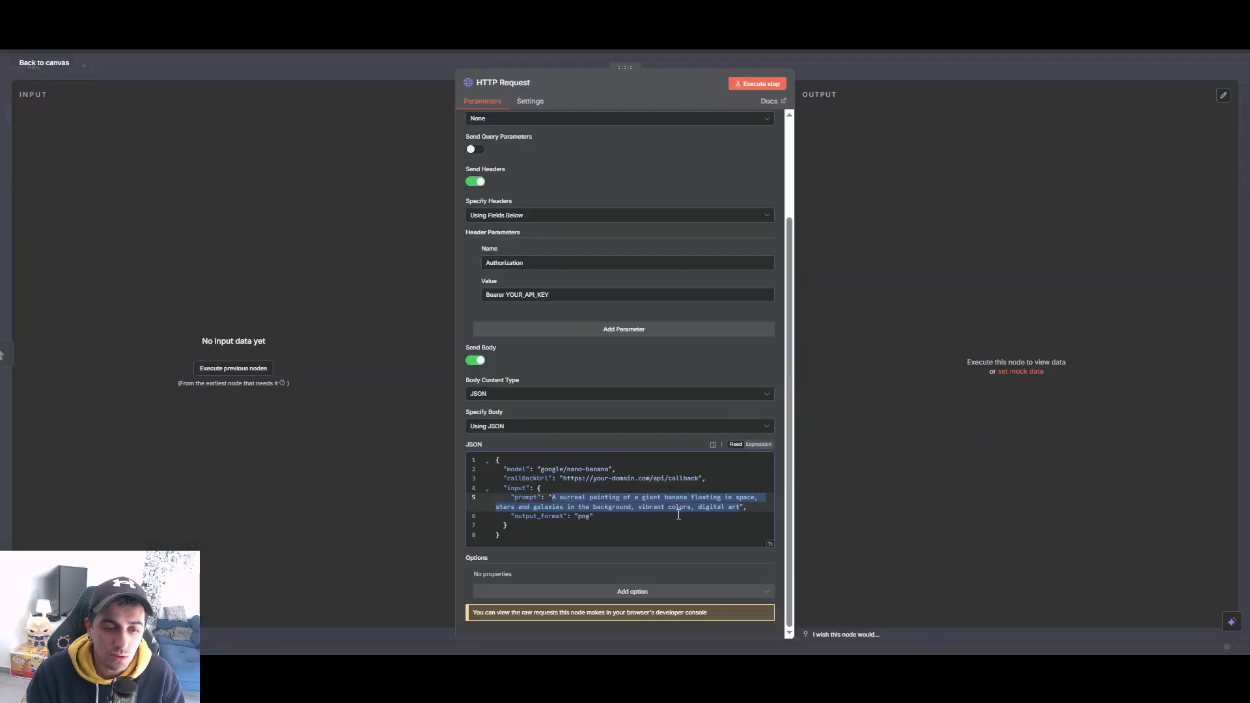
pyautogui.press('BackSpace')
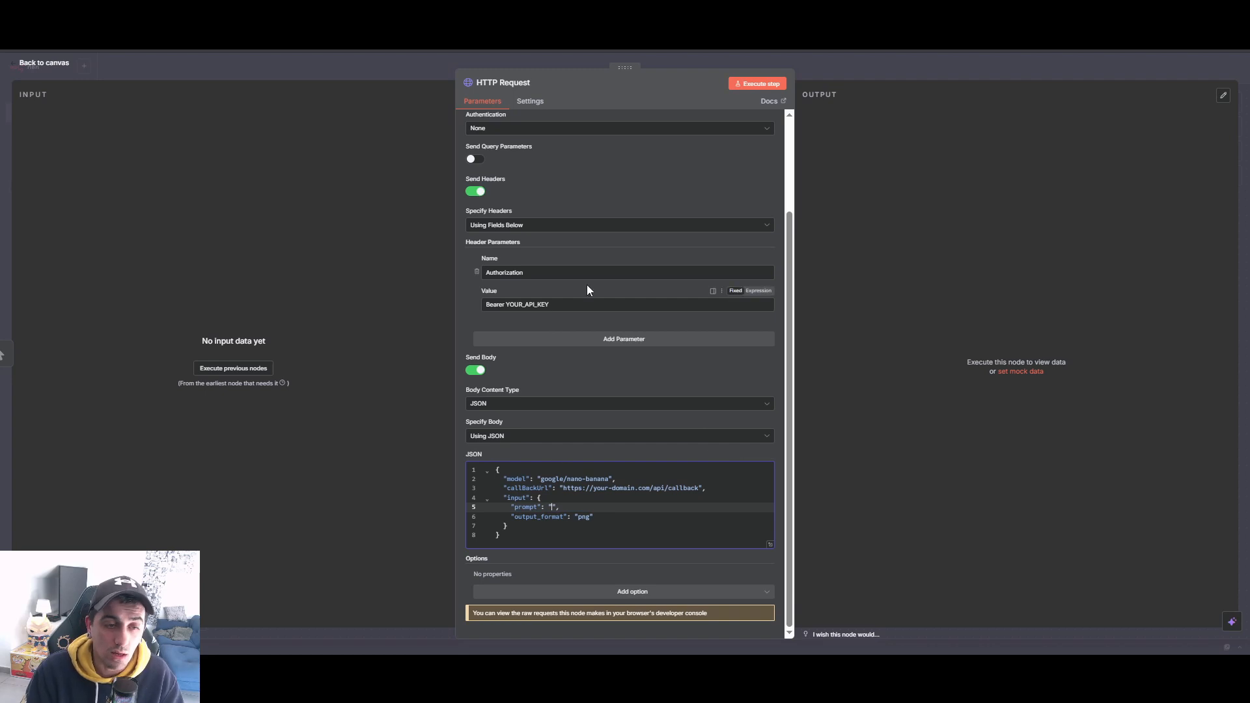
# Disable Send Headers in the HTTP Request node and set its authentication to Generic Credential Type with Header Auth.
pyautogui.scroll(3, 596, 313)
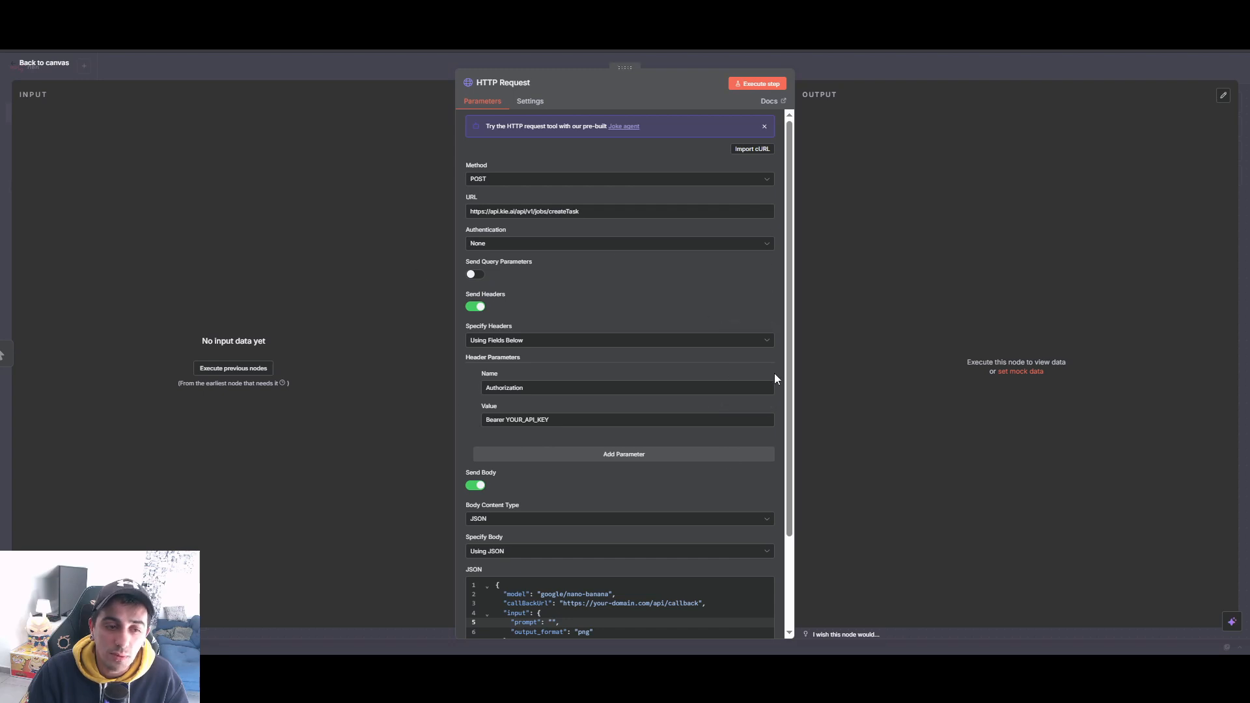
pyautogui.click(476, 307)
pyautogui.click(539, 244)
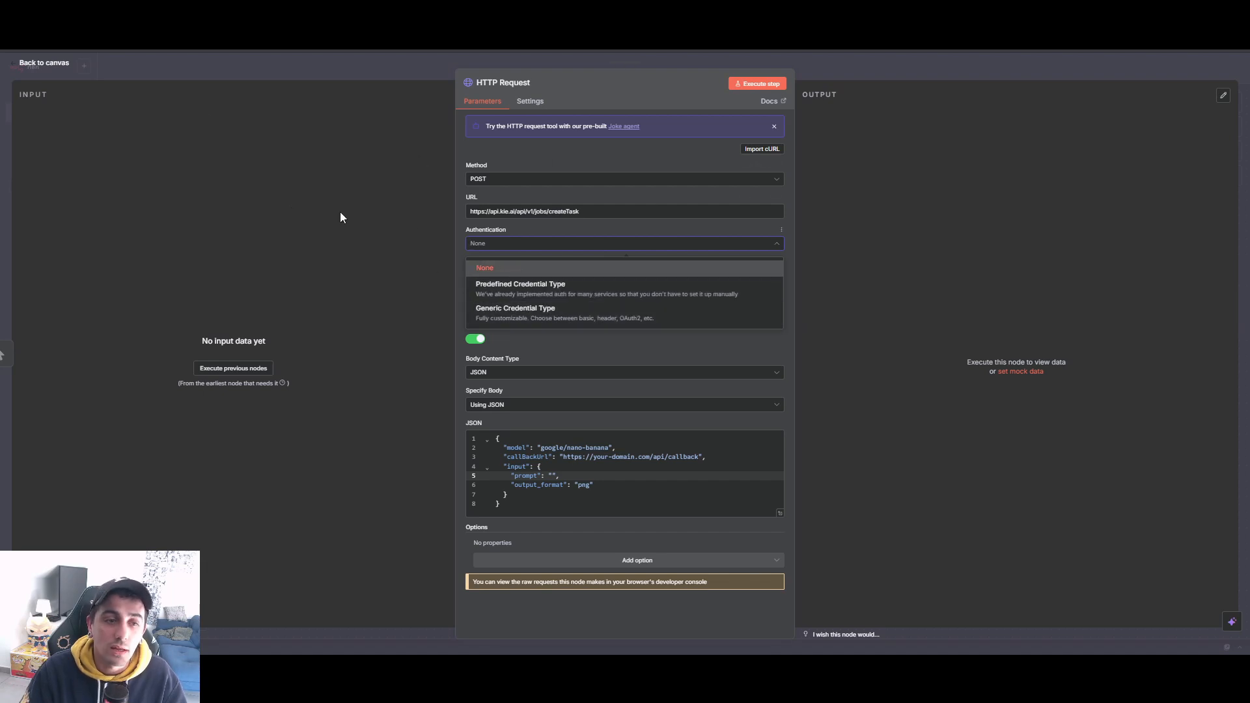
pyautogui.click(961, 326)
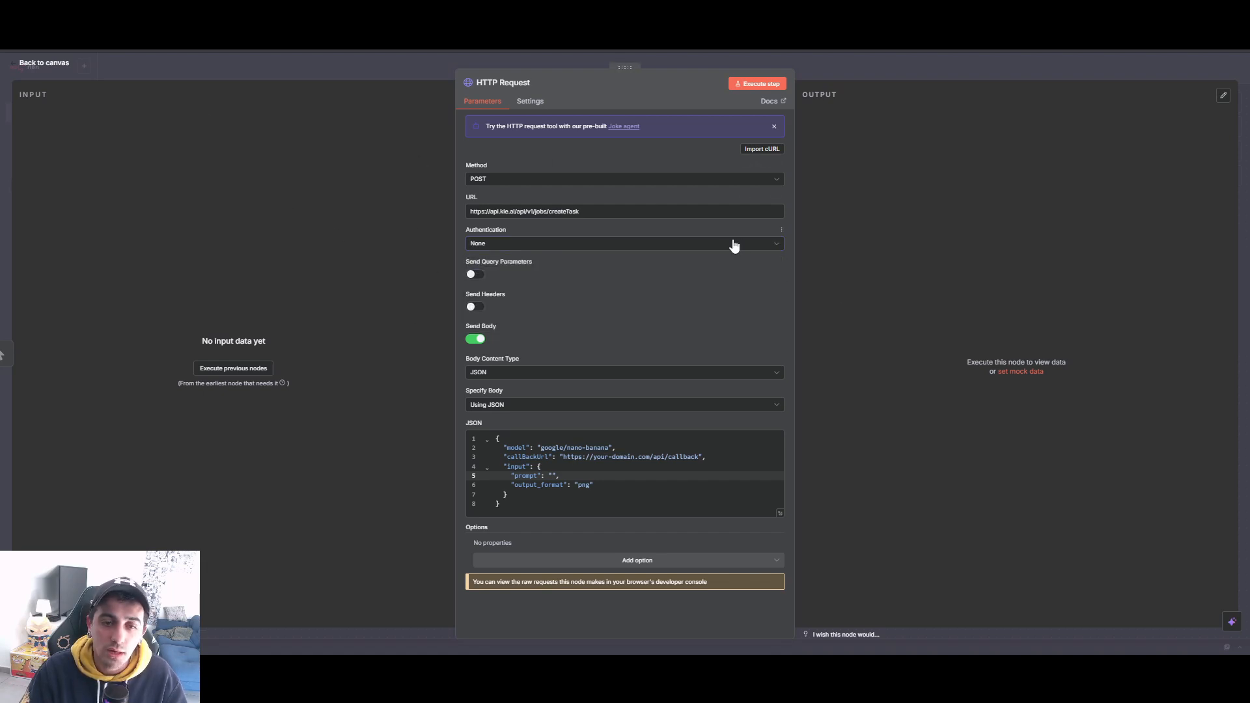
pyautogui.click(692, 246)
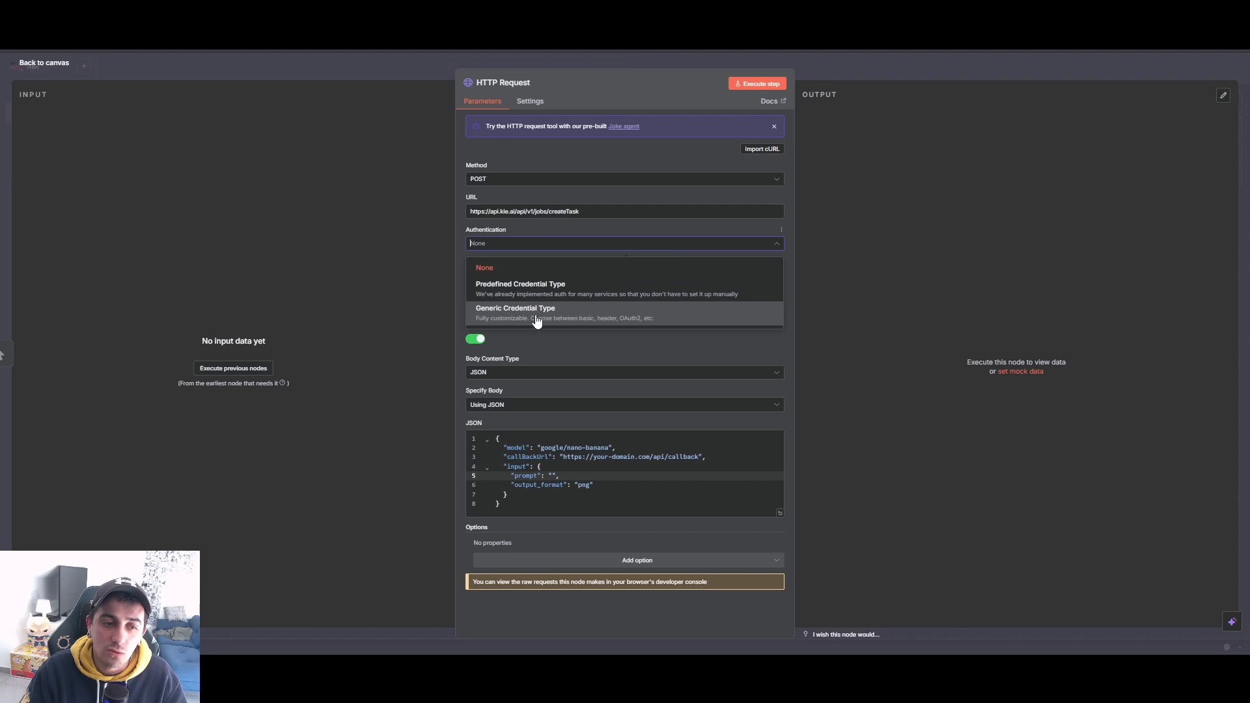
pyautogui.click(537, 320)
pyautogui.click(527, 276)
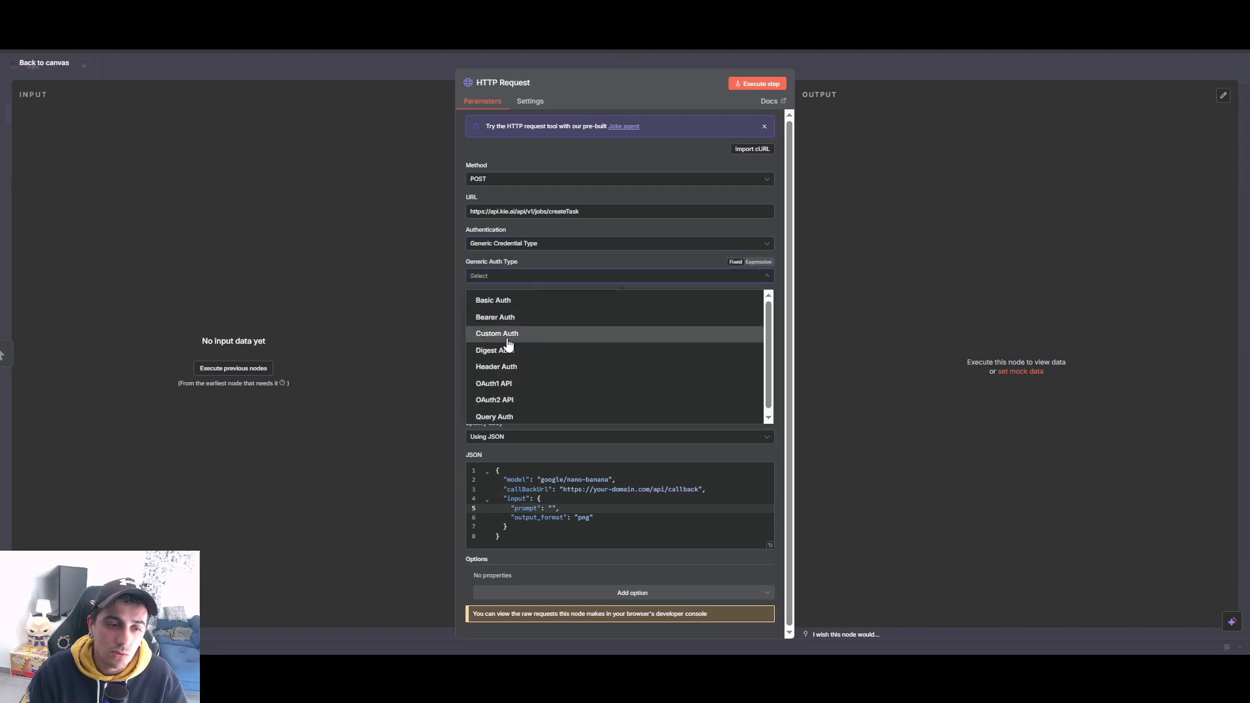
pyautogui.click(505, 367)
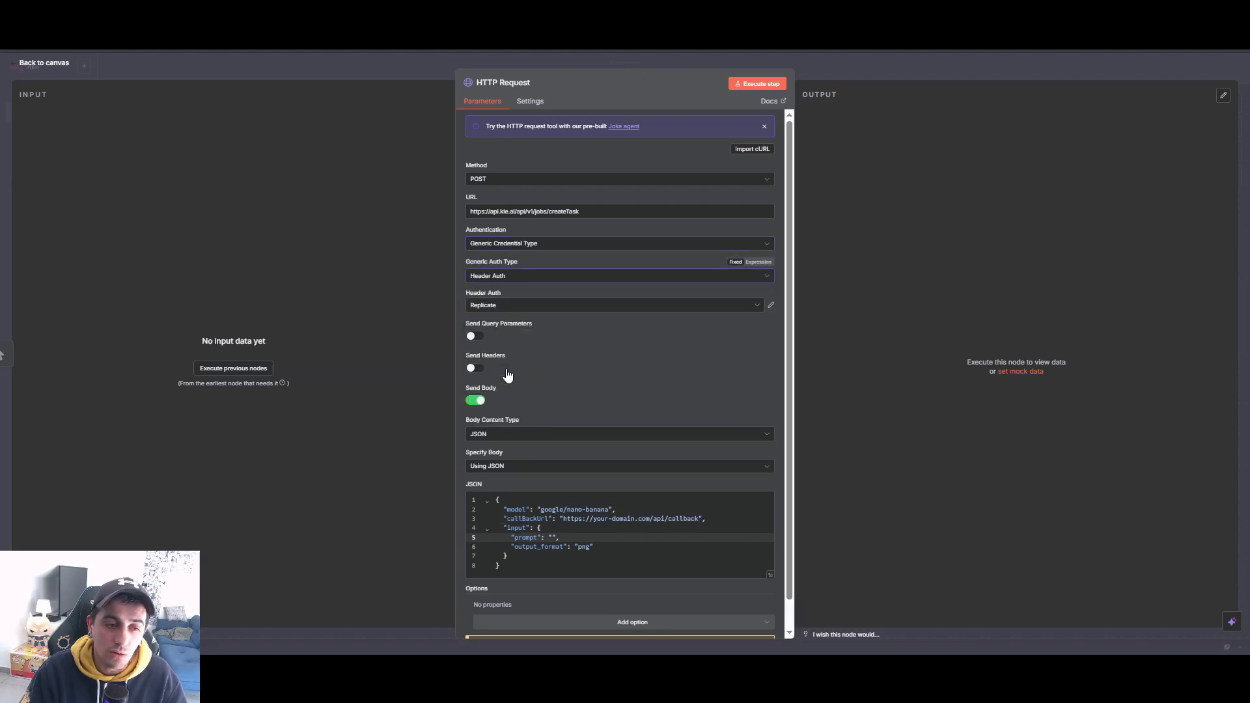
# Create a new Header Auth credential and fill its Name with Authorization, copied from the KIE API documentation's authentication section.
pyautogui.click(684, 313)
pyautogui.click(540, 467)
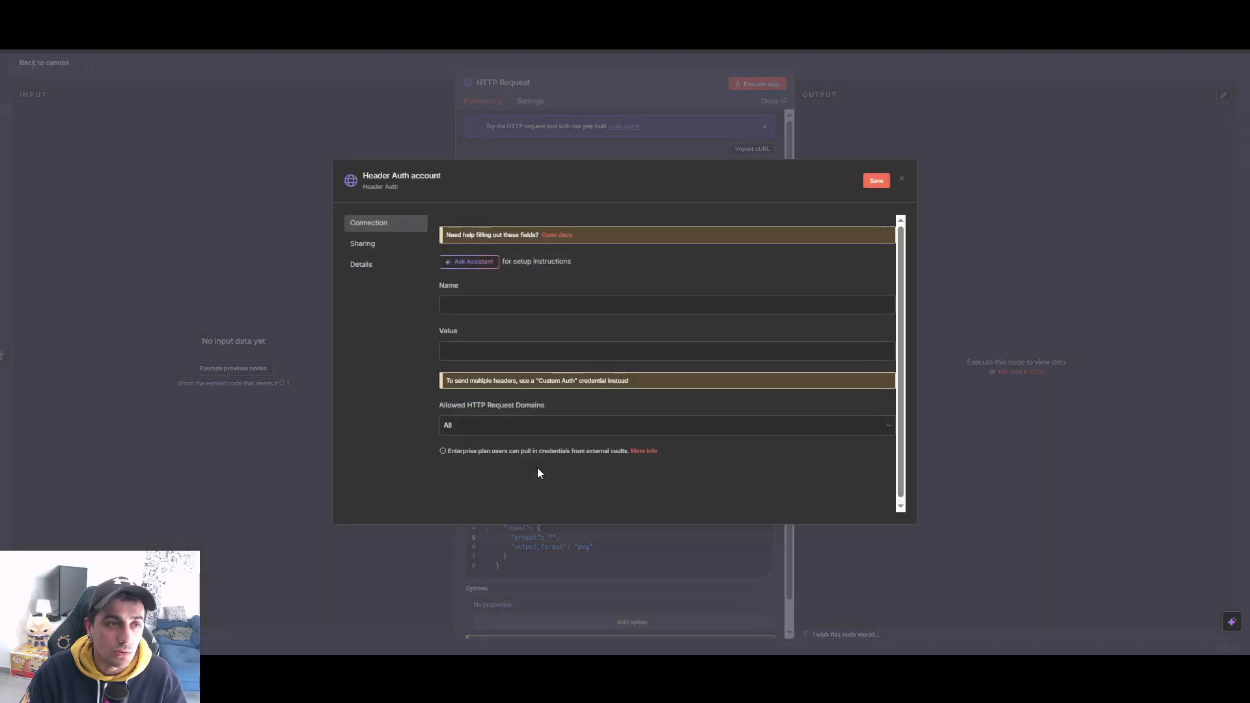
pyautogui.click(486, 305)
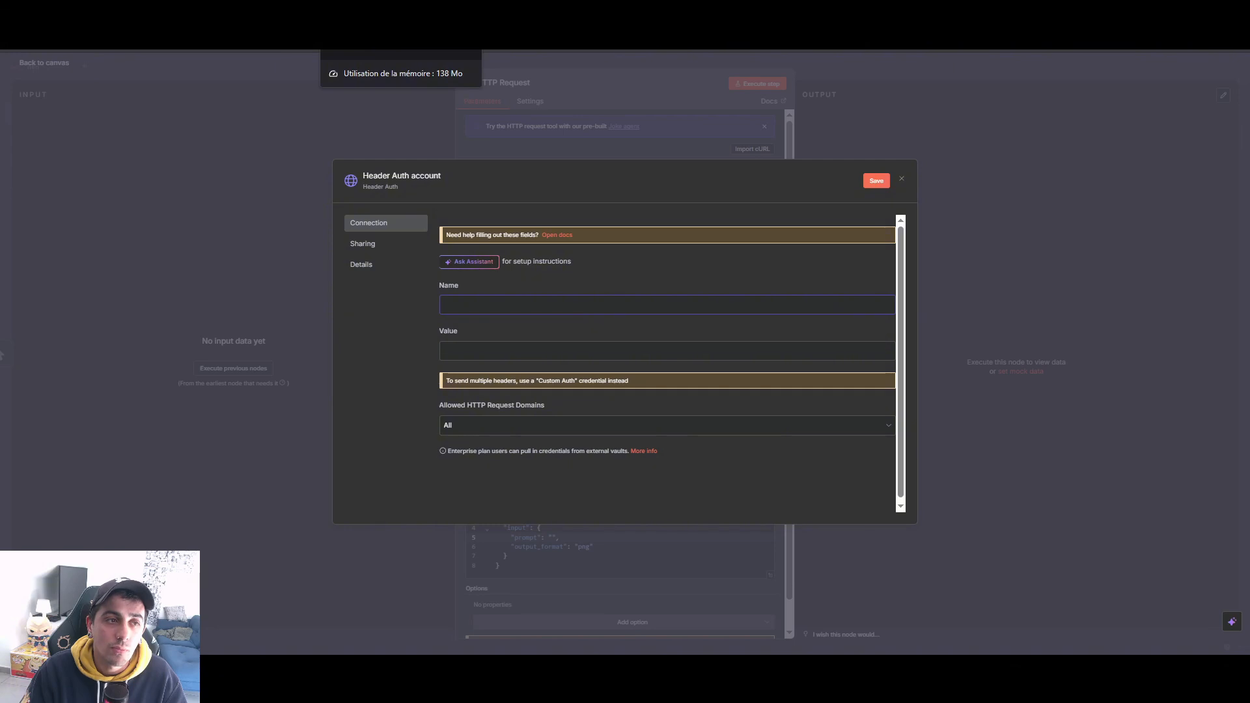
pyautogui.click(364, 15)
pyautogui.scroll(10, 737, 425)
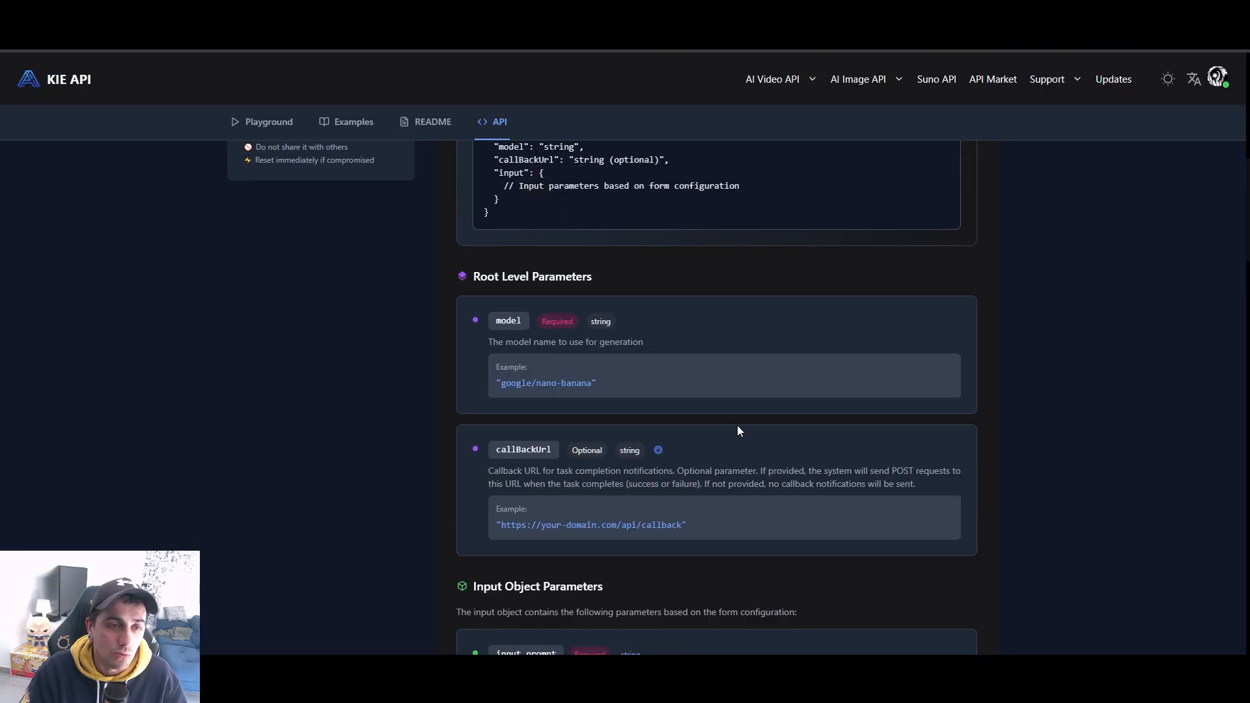
pyautogui.scroll(-4, 370, 442)
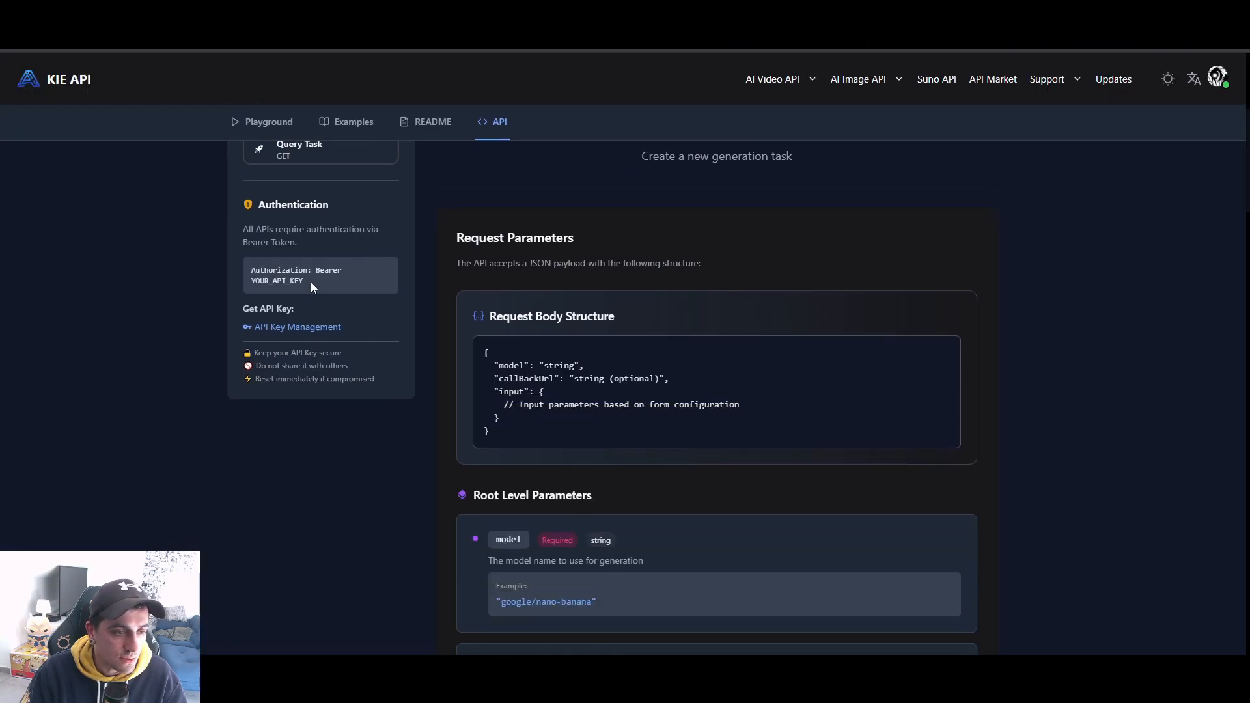
pyautogui.moveTo(311, 283); pyautogui.dragTo(225, 269)
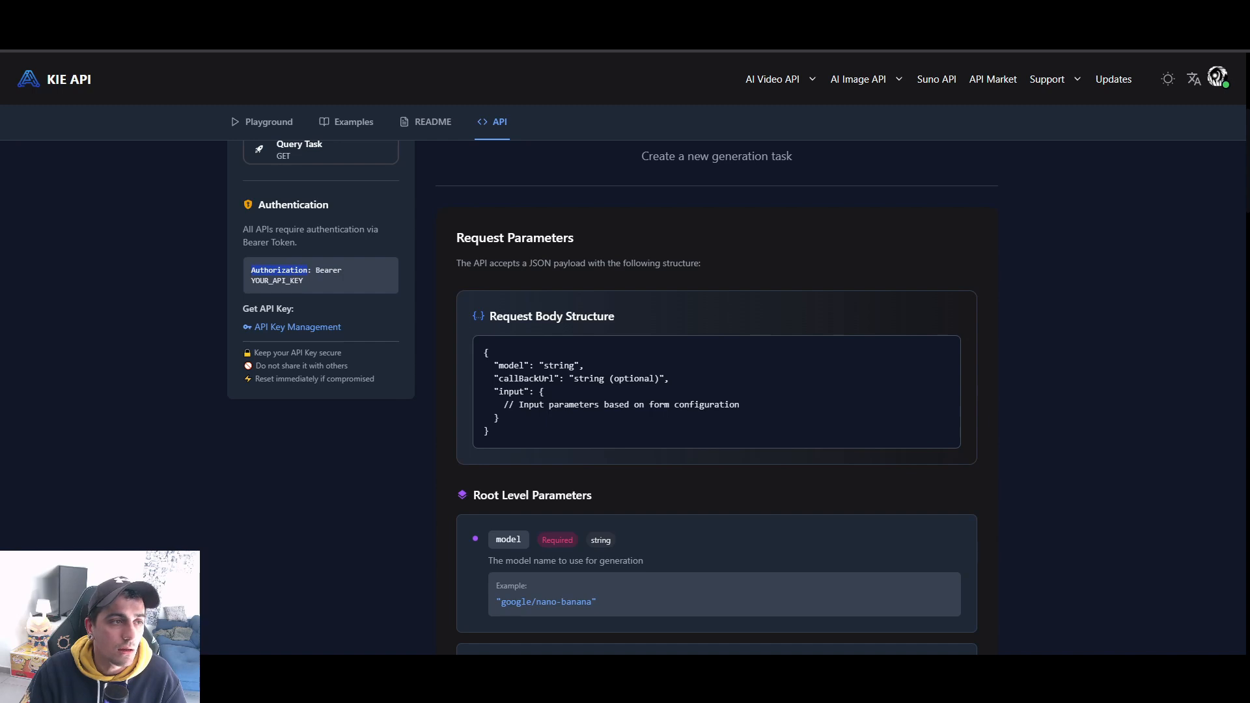
pyautogui.hotkey('ctrl', 'c')
pyautogui.hotkey('alt', 'Tab')
pyautogui.click(495, 304)
pyautogui.hotkey('ctrl', 'v')
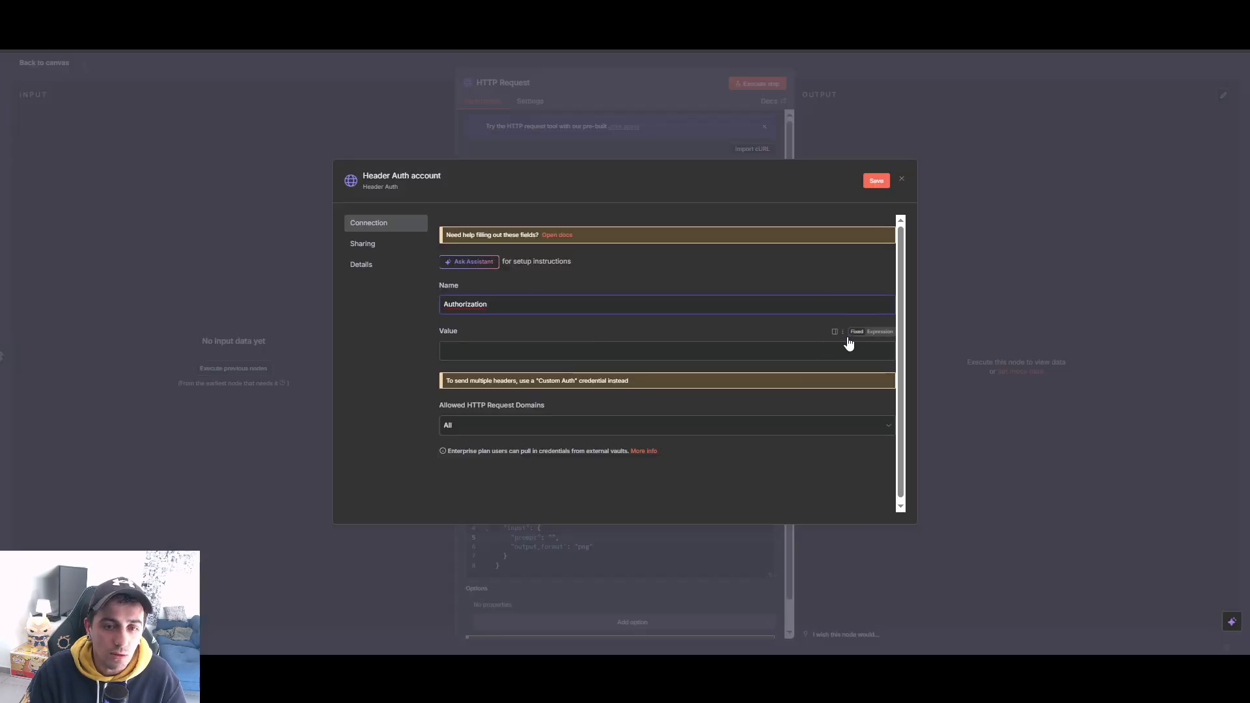
# Switch the credential's Value to an expression and start it with the word Bearer.
pyautogui.click(720, 357)
pyautogui.click(884, 335)
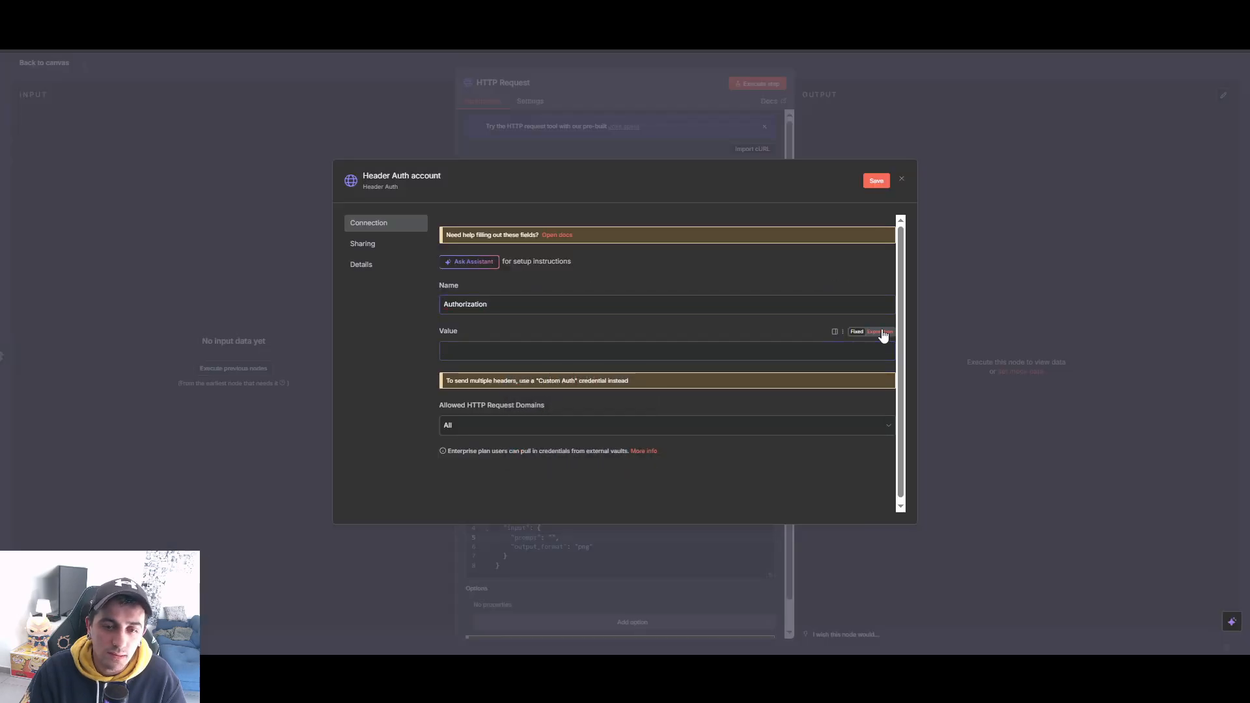
pyautogui.write('B')
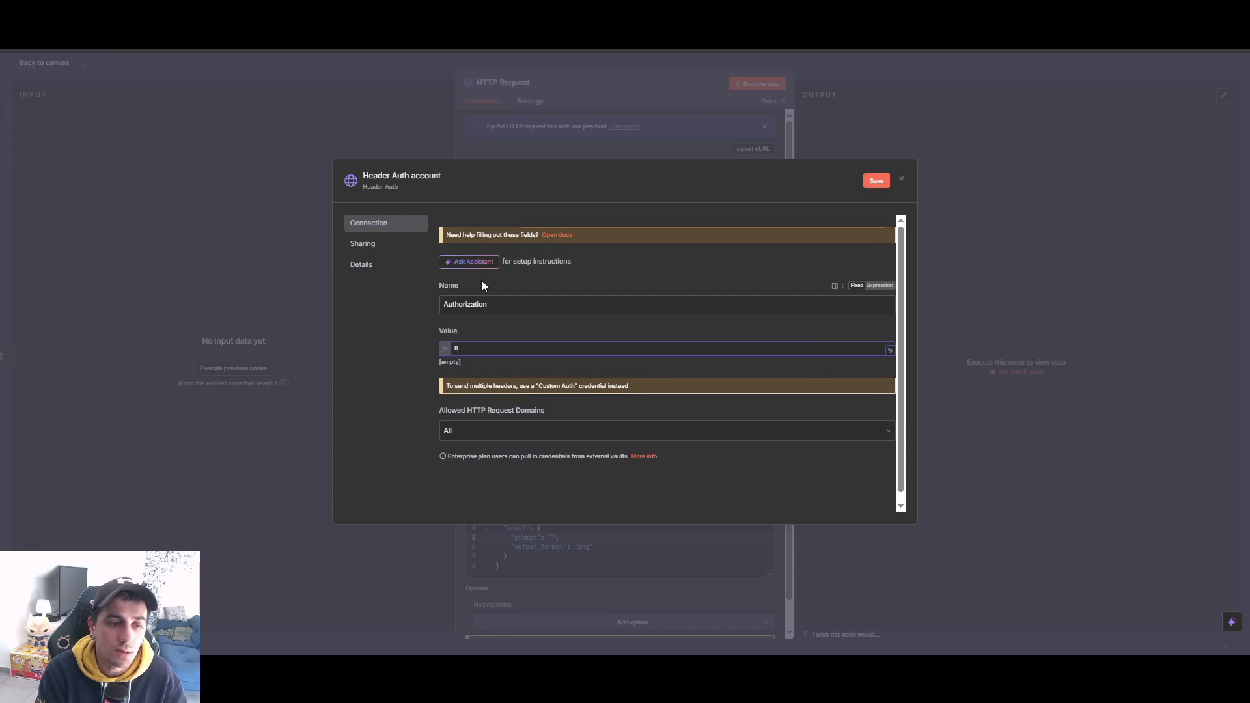
pyautogui.write('earer')
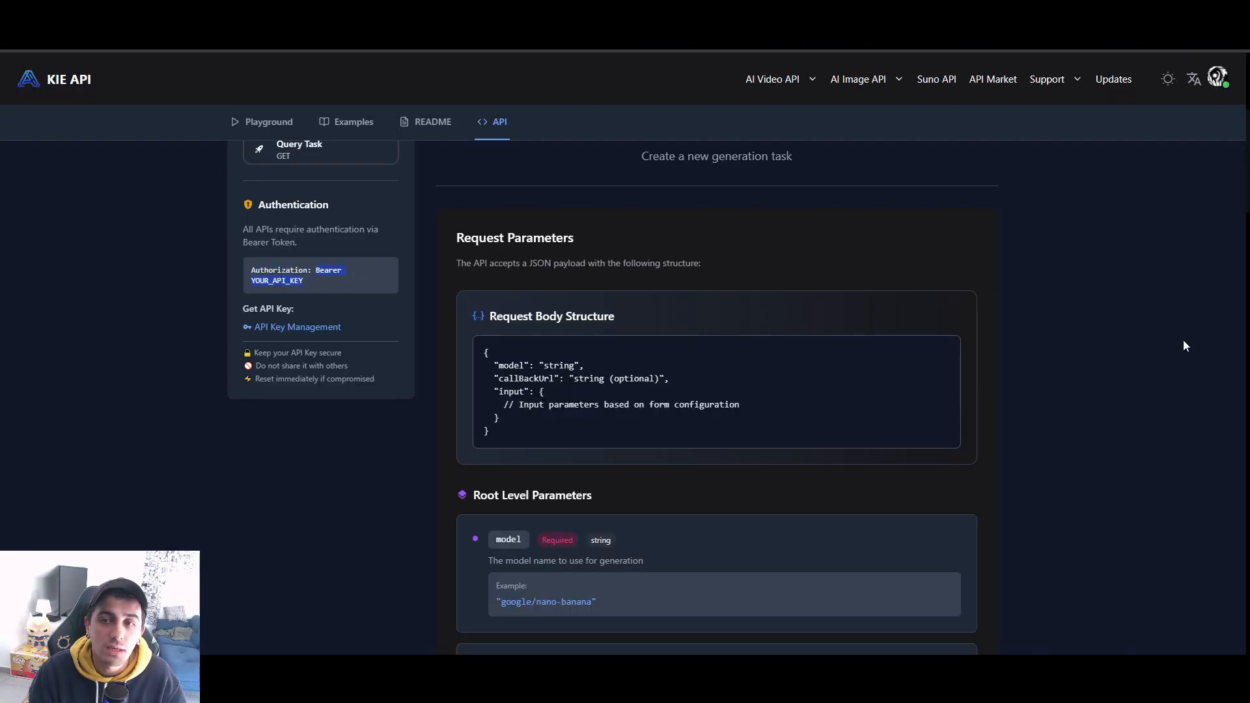
# In the KIE AI account dashboard, create an API key named "Autolab formation".
pyautogui.scroll(3, 1182, 340)
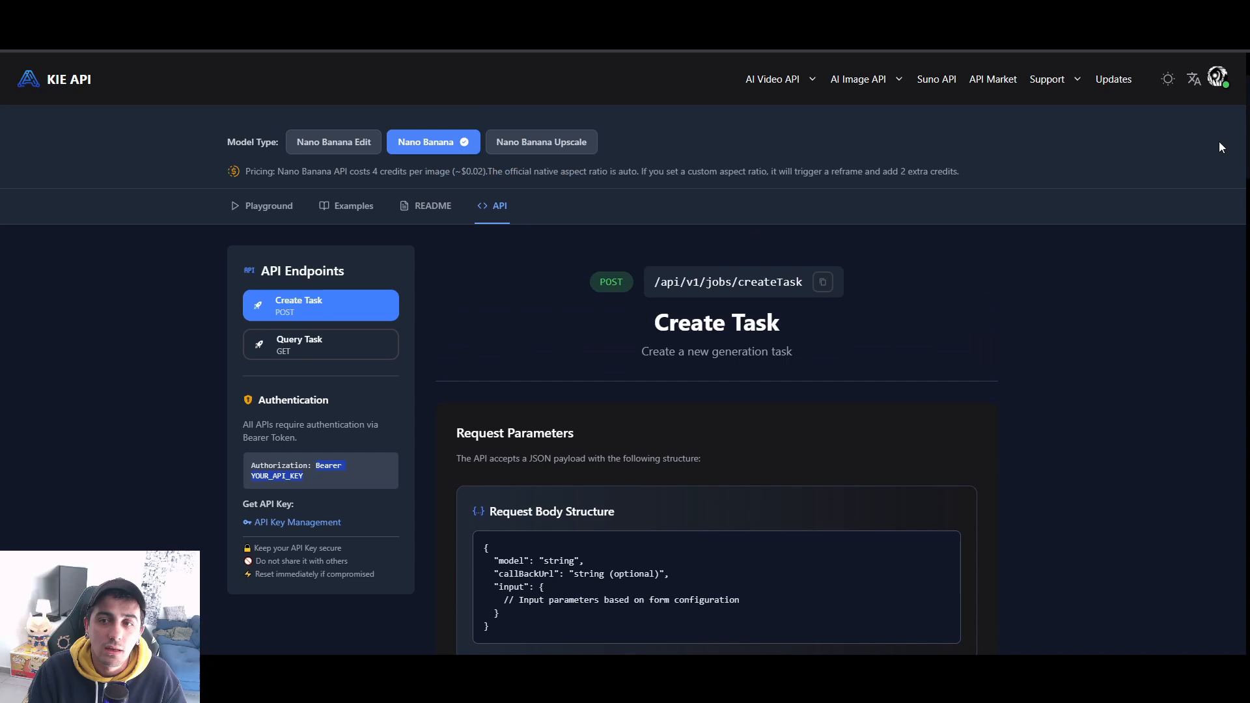
pyautogui.click(1219, 76)
pyautogui.click(1161, 149)
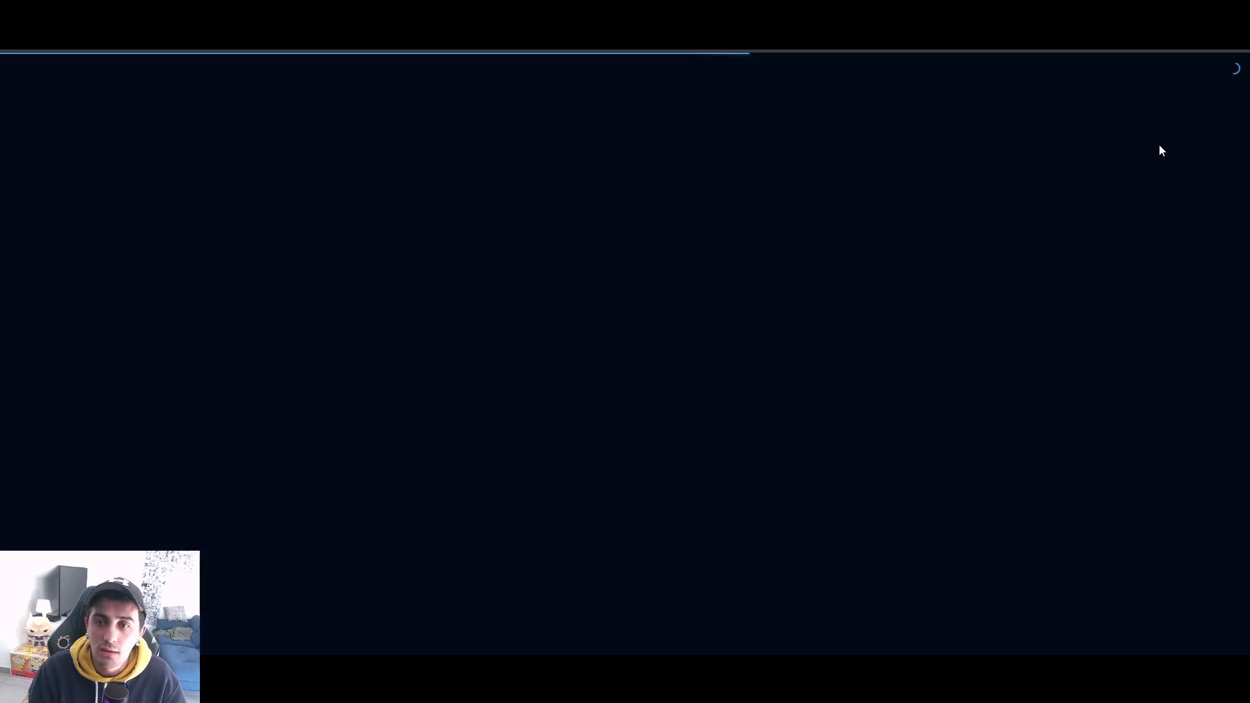
pyautogui.scroll(-3, 92, 391)
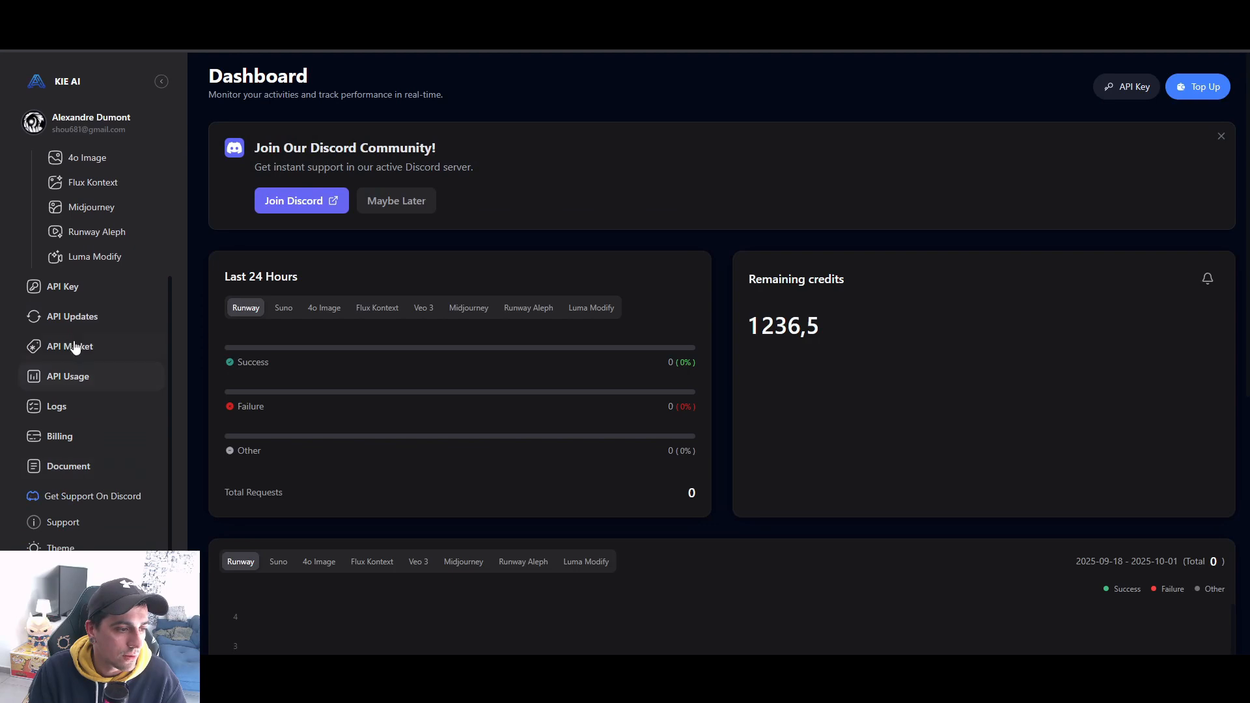
pyautogui.click(70, 288)
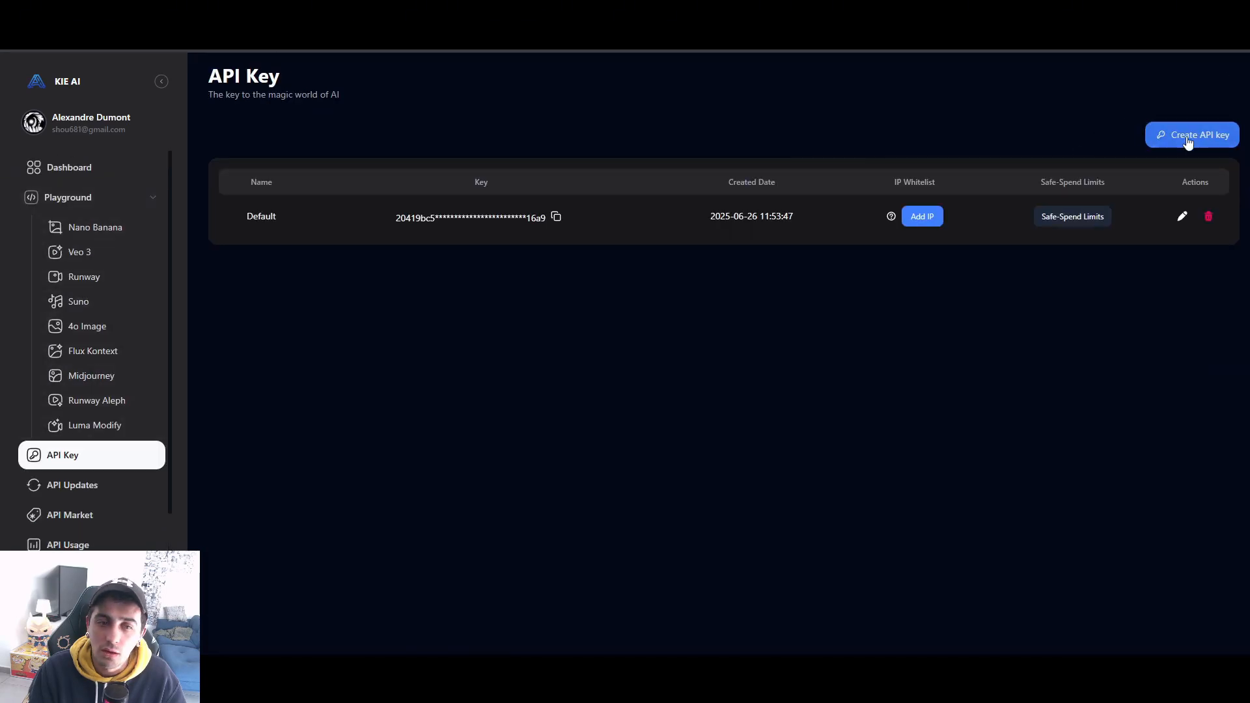
pyautogui.click(1189, 137)
pyautogui.click(627, 352)
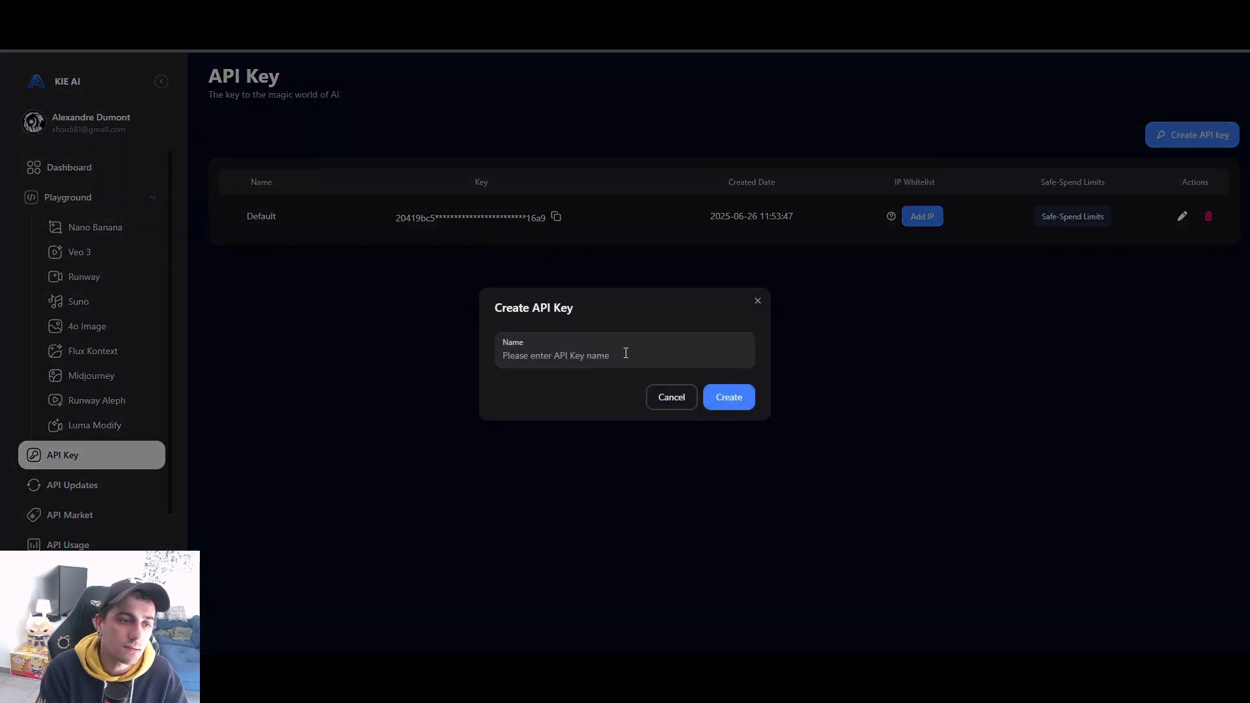
pyautogui.write('Autolab')
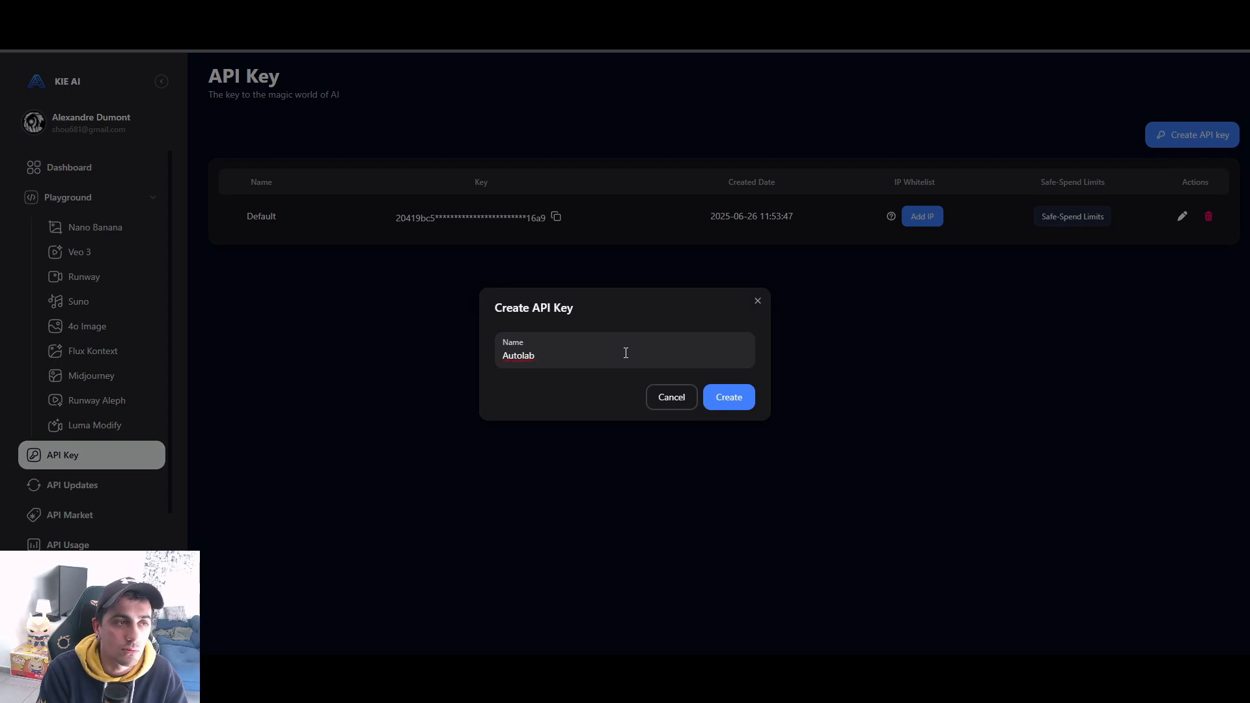
pyautogui.write(' formation')
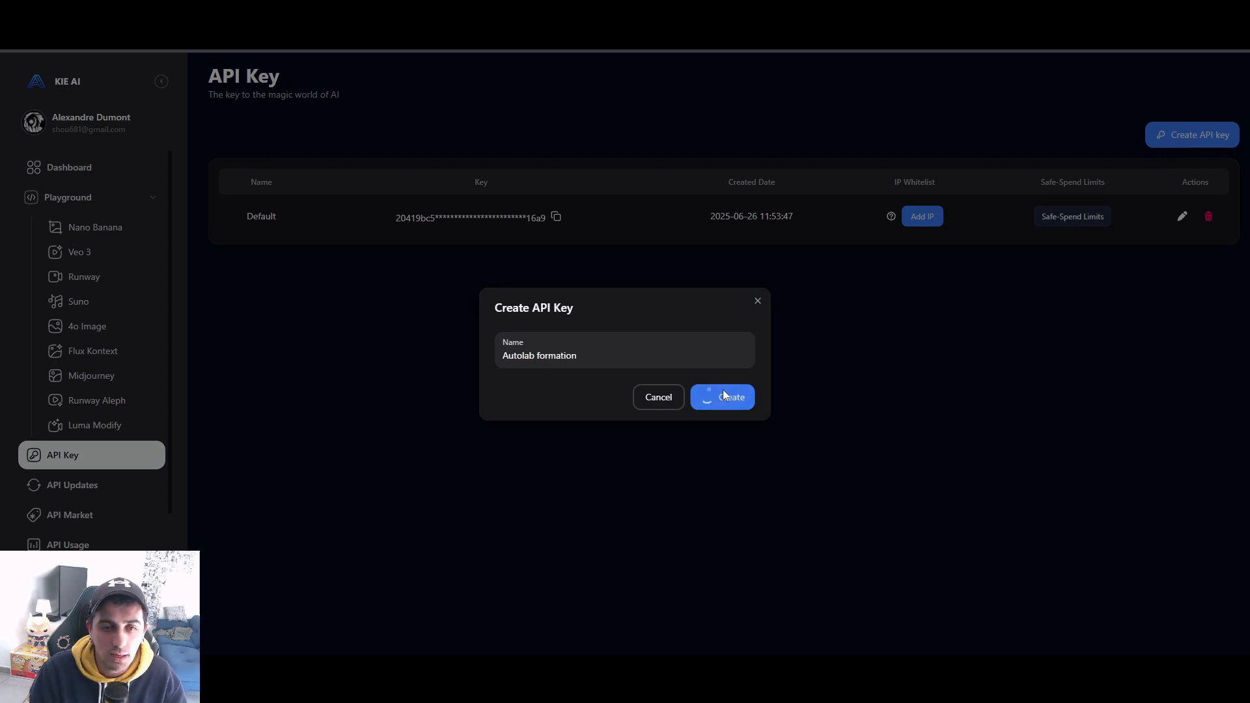
pyautogui.click(724, 388)
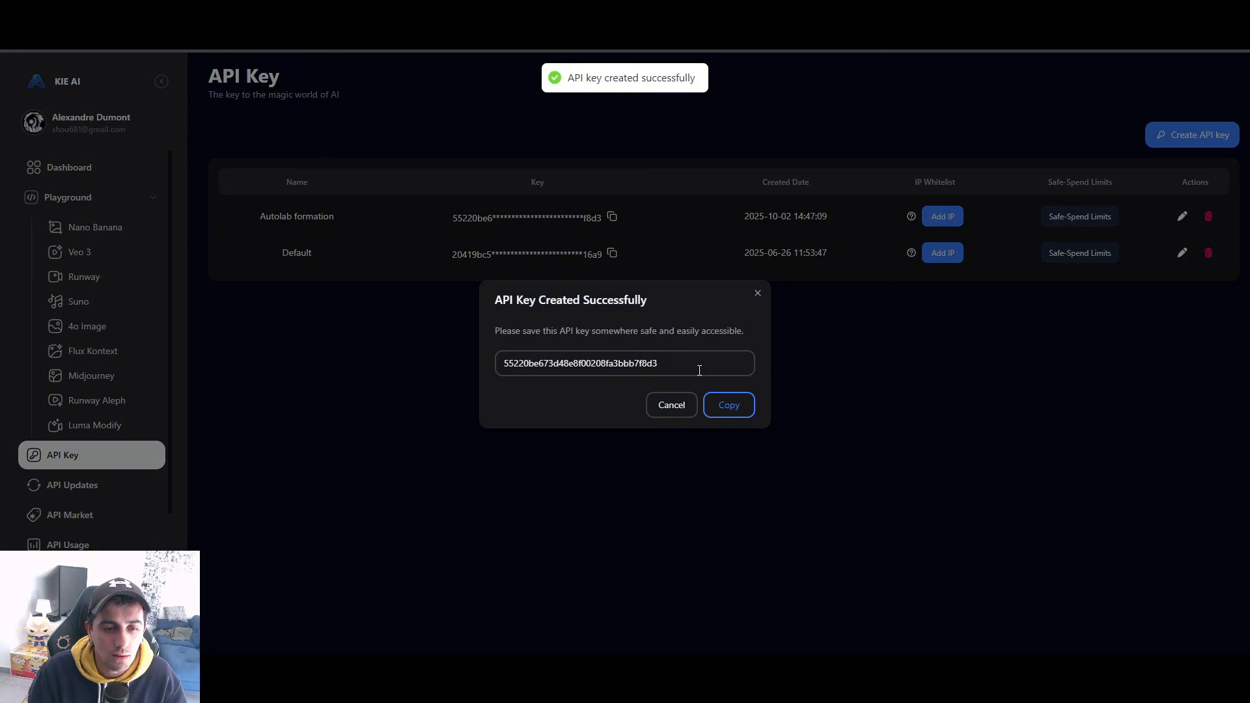
# Copy the new API key, paste it after Bearer in the n8n credential's Value, and save the credential.
pyautogui.click(729, 406)
pyautogui.click(730, 409)
pyautogui.click(729, 407)
pyautogui.click(730, 407)
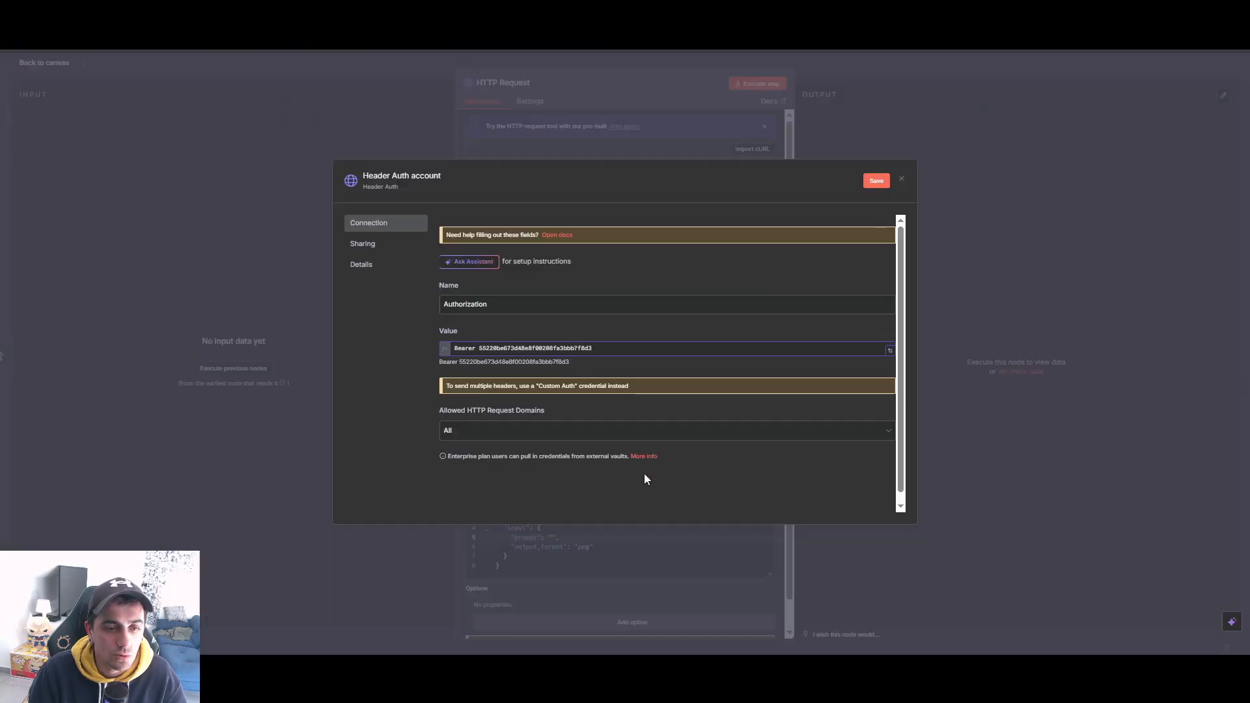
pyautogui.click(876, 181)
# Rename the Header Auth credential to "Autolab Formation" and close its settings.
pyautogui.click(419, 176)
pyautogui.write('Au')
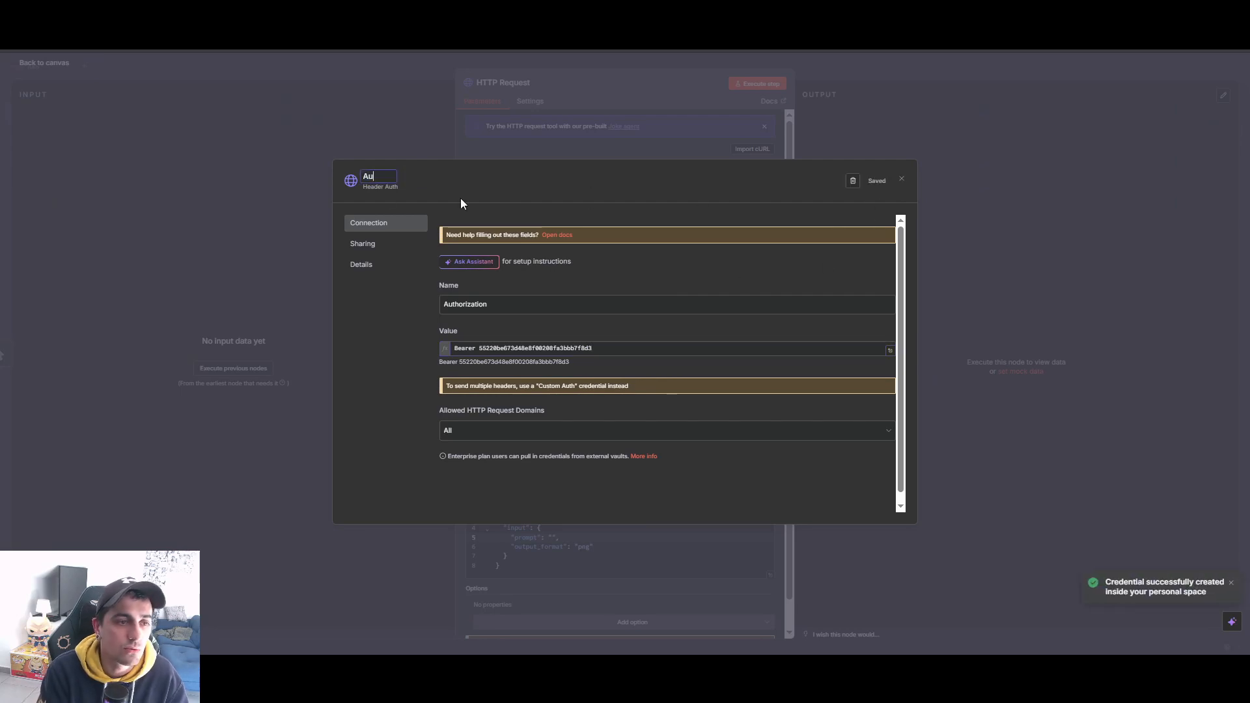
pyautogui.write('tolab Formation')
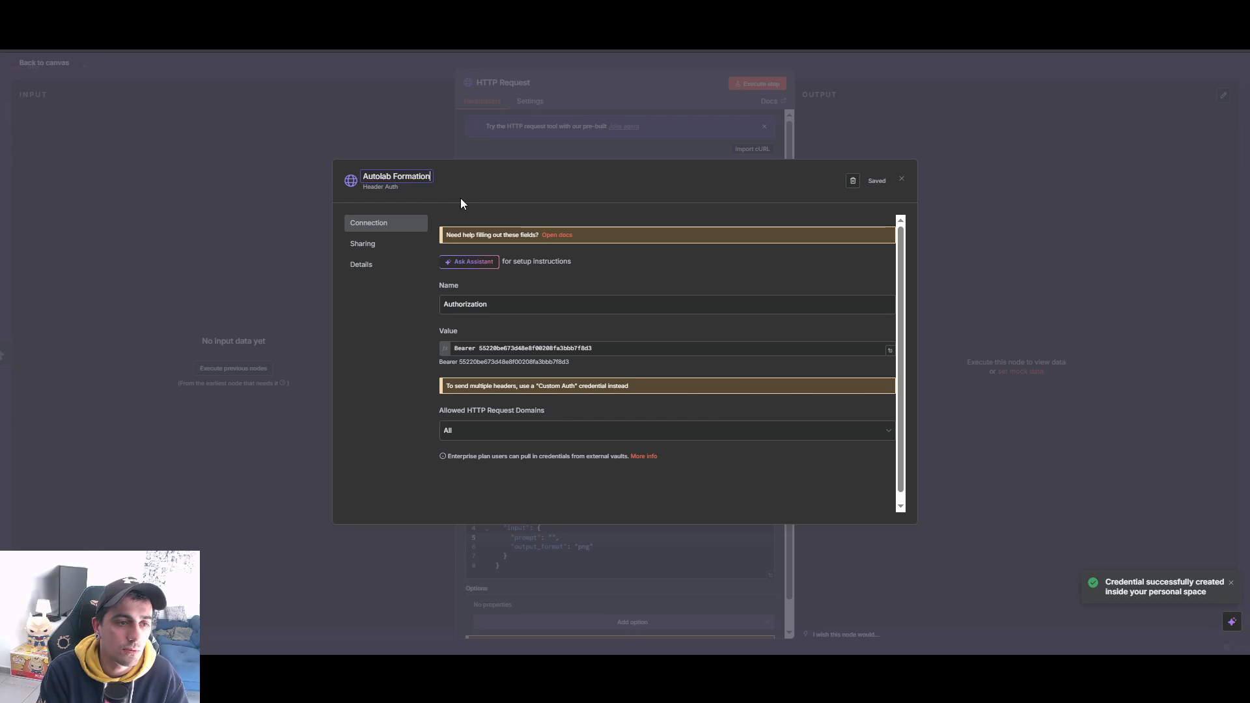
pyautogui.press('Return')
pyautogui.click(878, 181)
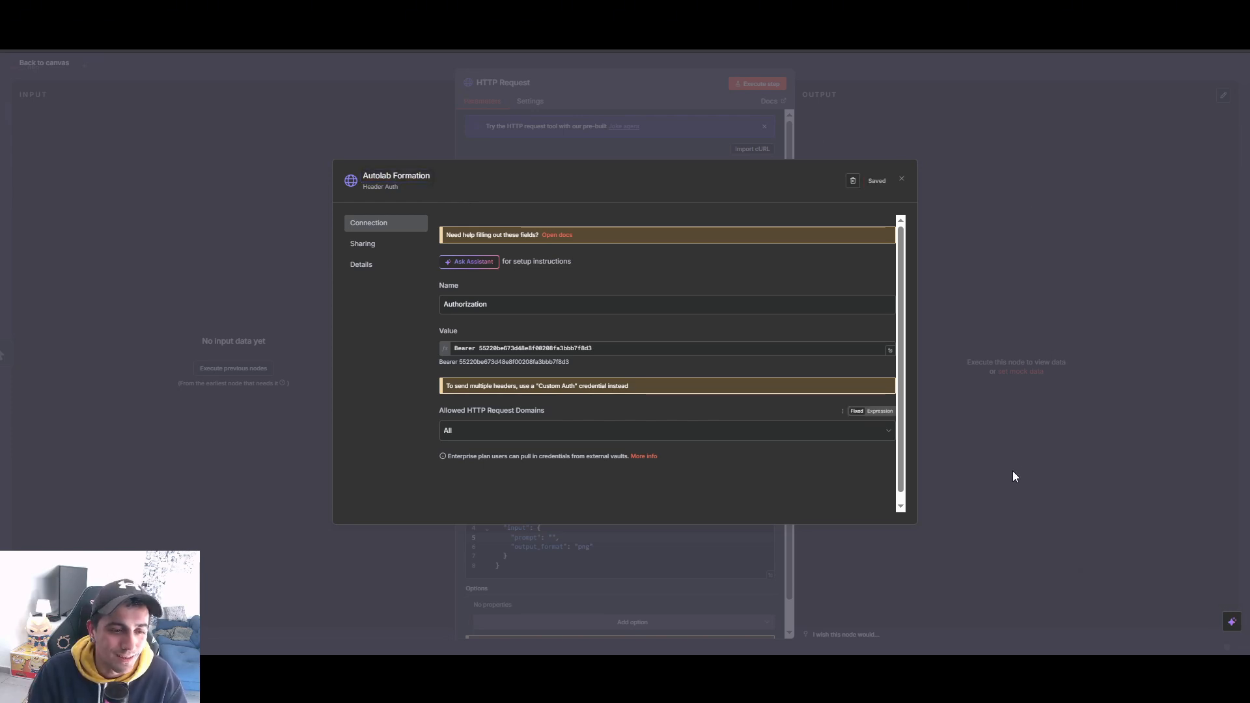
pyautogui.click(1116, 515)
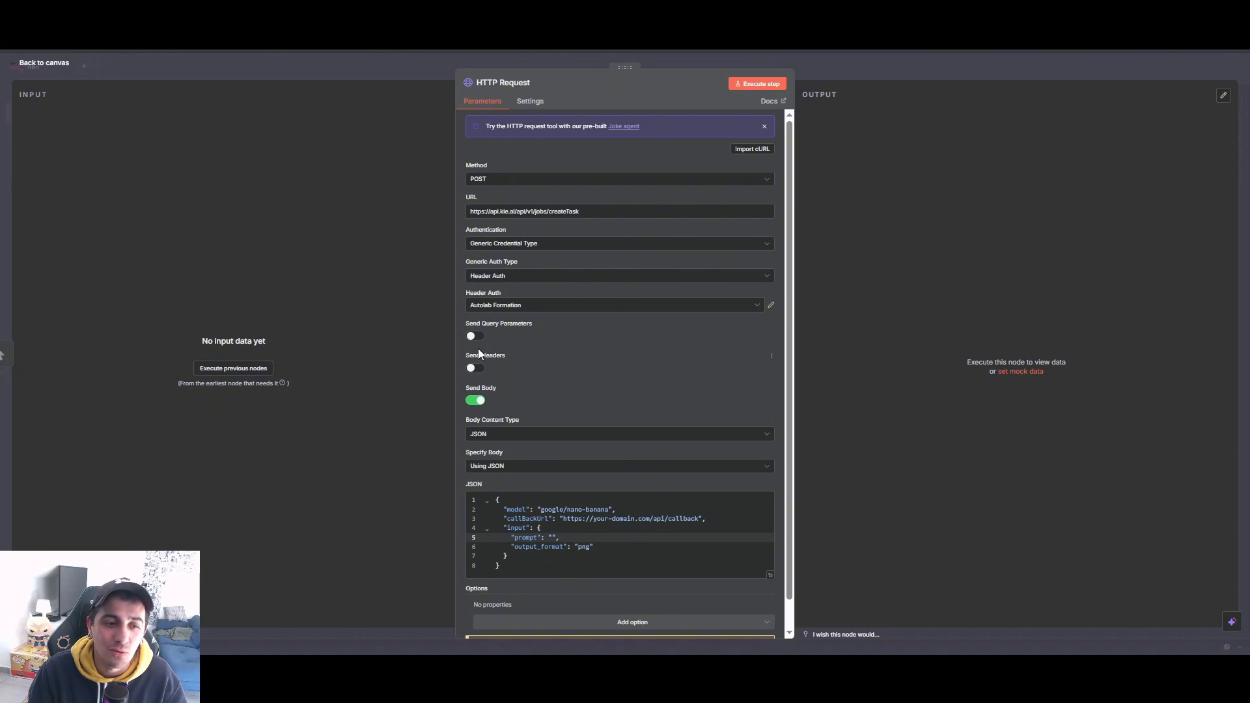
pyautogui.click(473, 369)
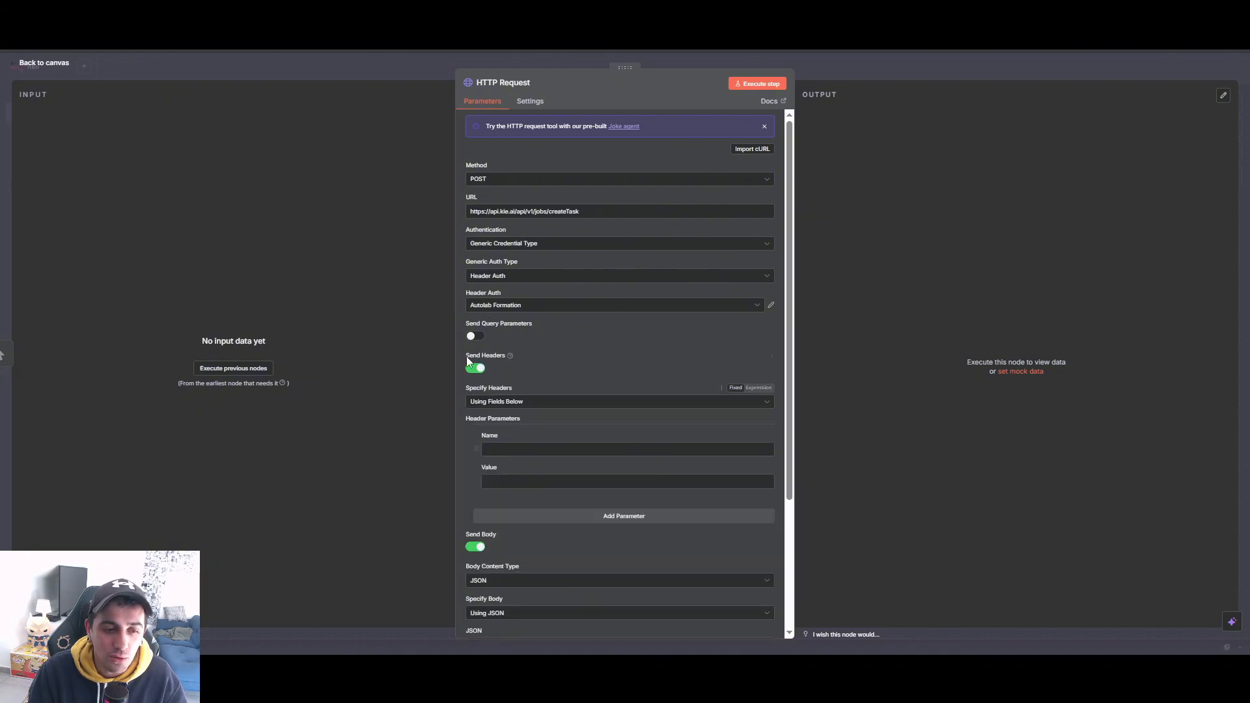
pyautogui.click(472, 368)
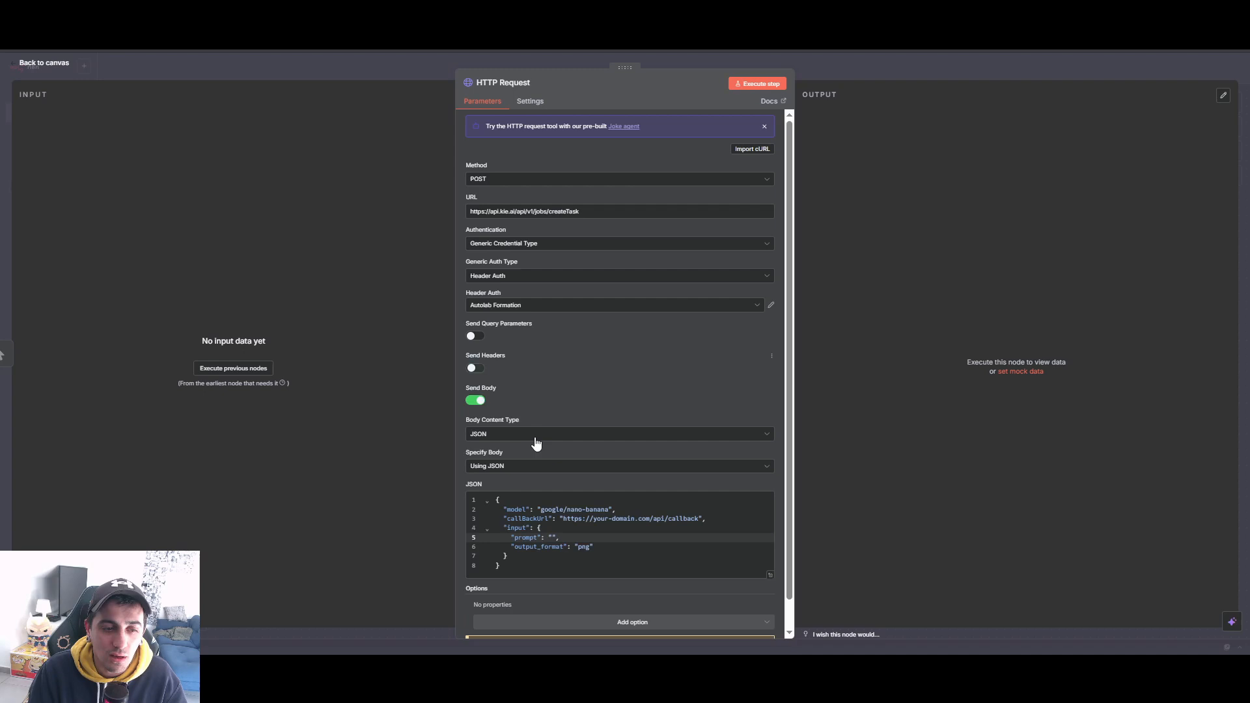
pyautogui.click(510, 306)
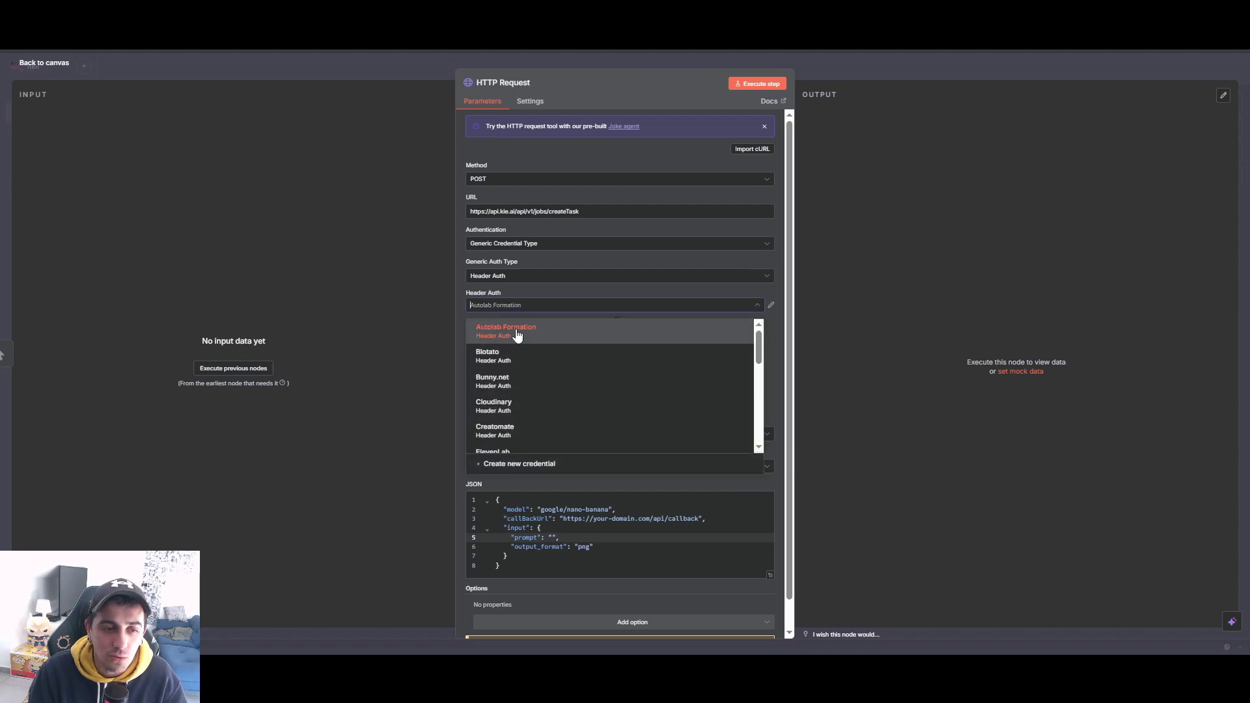
pyautogui.click(517, 332)
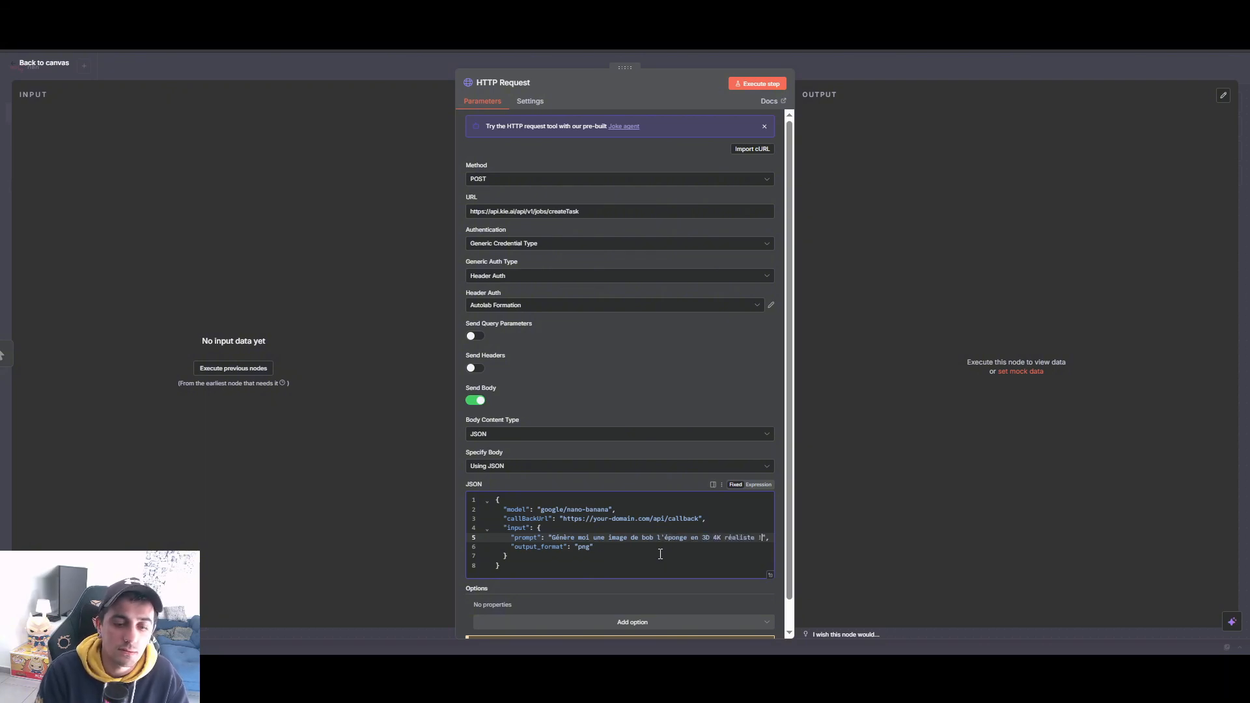
# Fill the JSON prompt with "Génère moi une image de bob l'éponge en 3D 4K réaliste !", then execute the node and return to the canvas.
pyautogui.click(775, 84)
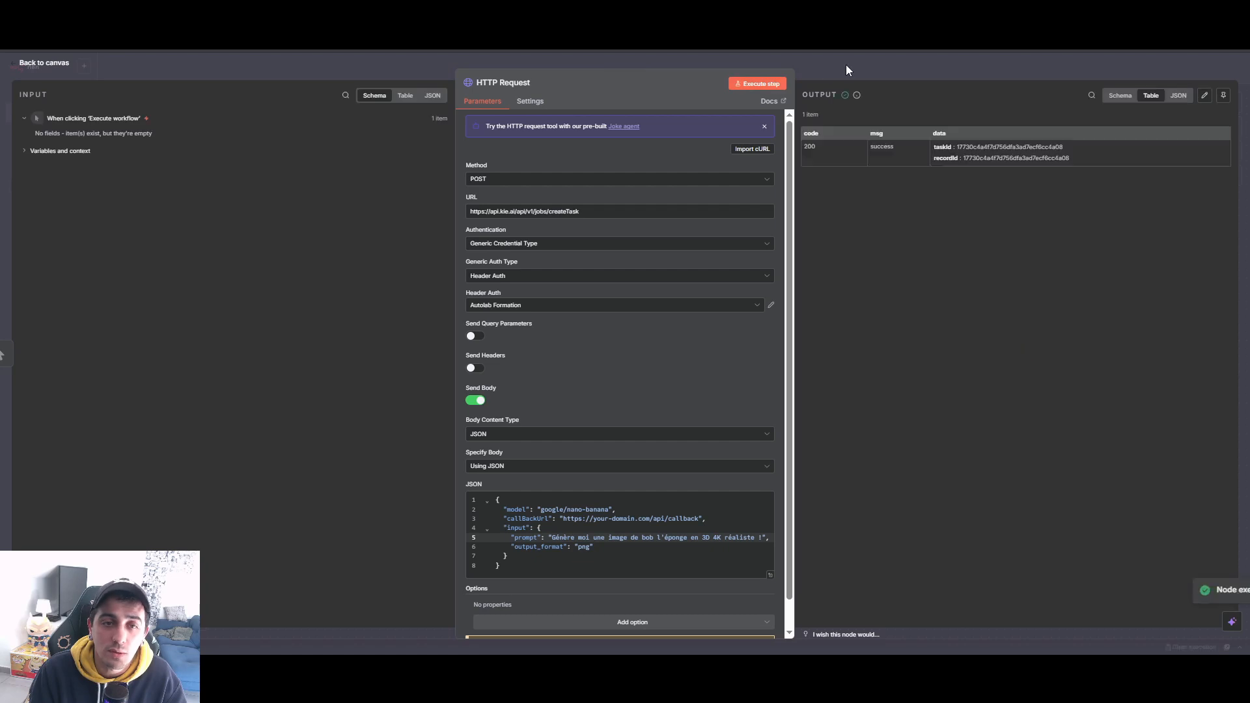
pyautogui.doubleClick(809, 146)
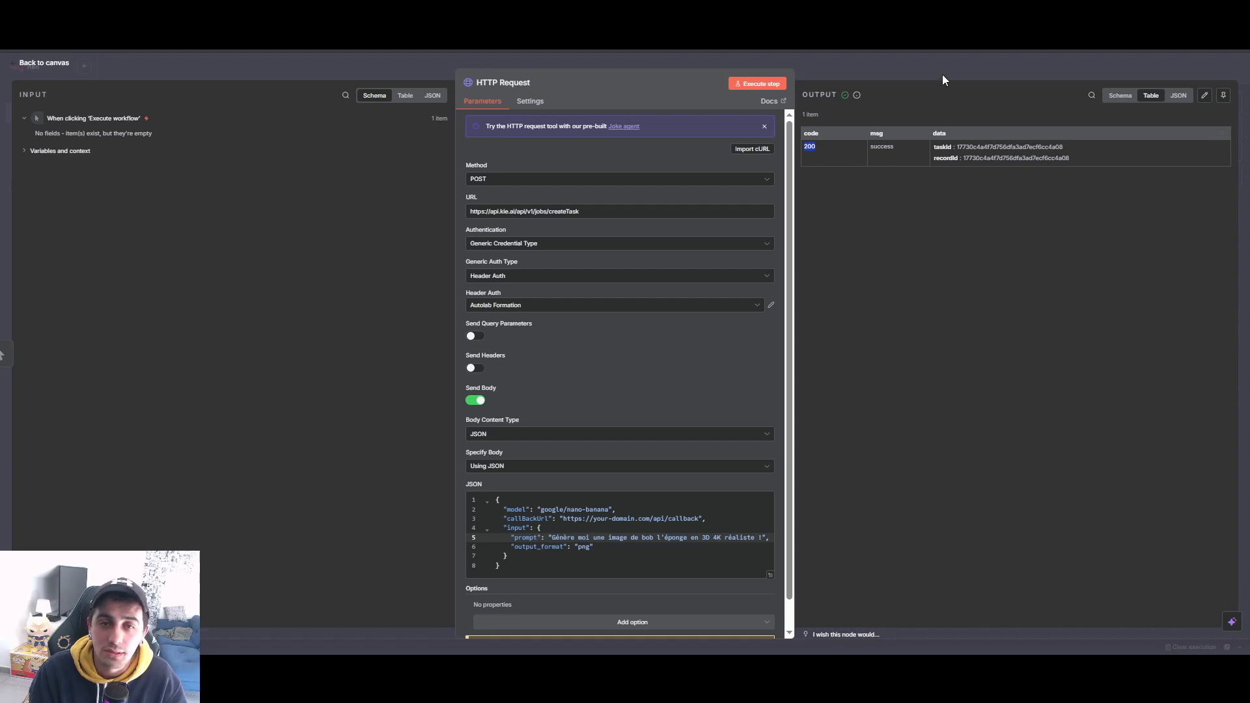
pyautogui.click(974, 67)
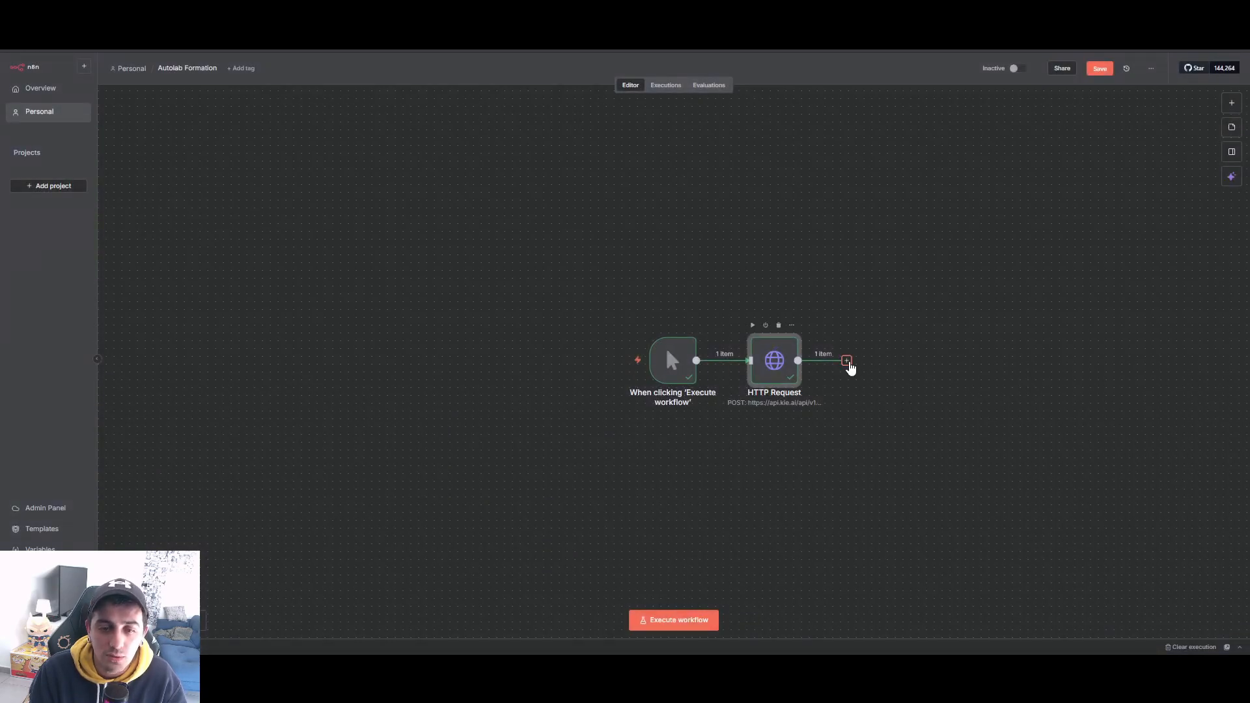
# Add a Wait node of 45 seconds after the HTTP Request node and execute it.
pyautogui.click(848, 362)
pyautogui.write('wait')
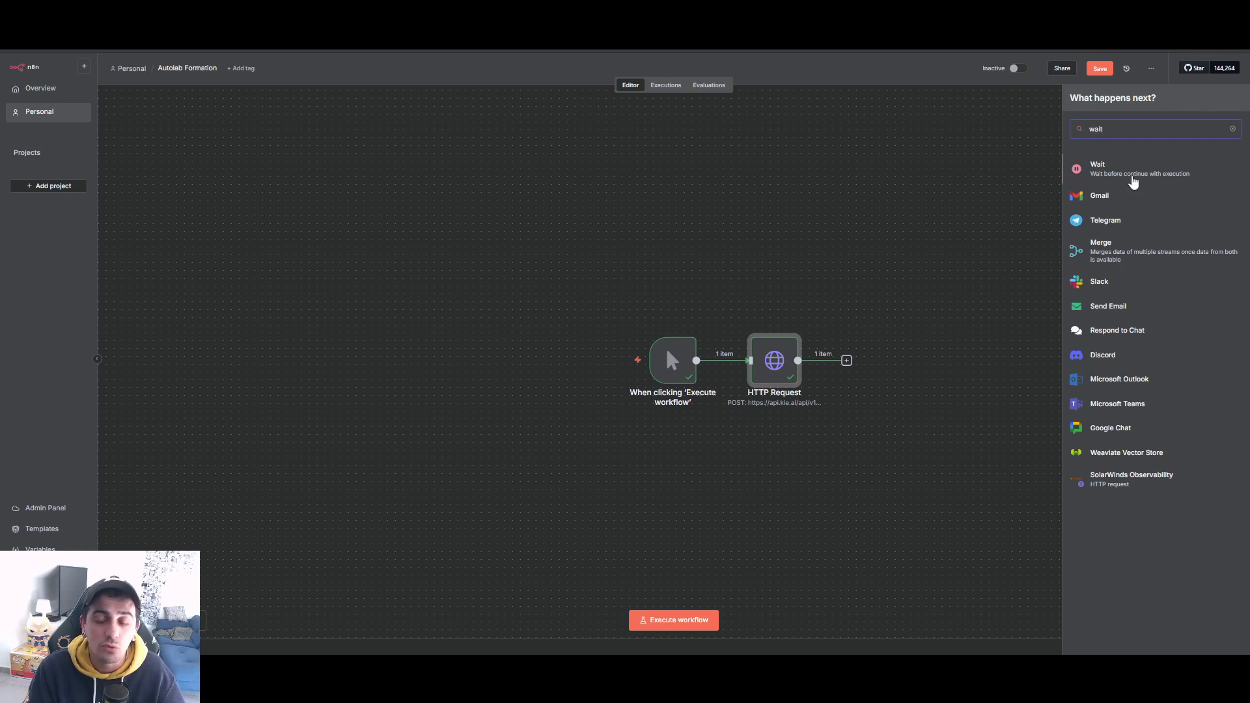
pyautogui.click(1133, 178)
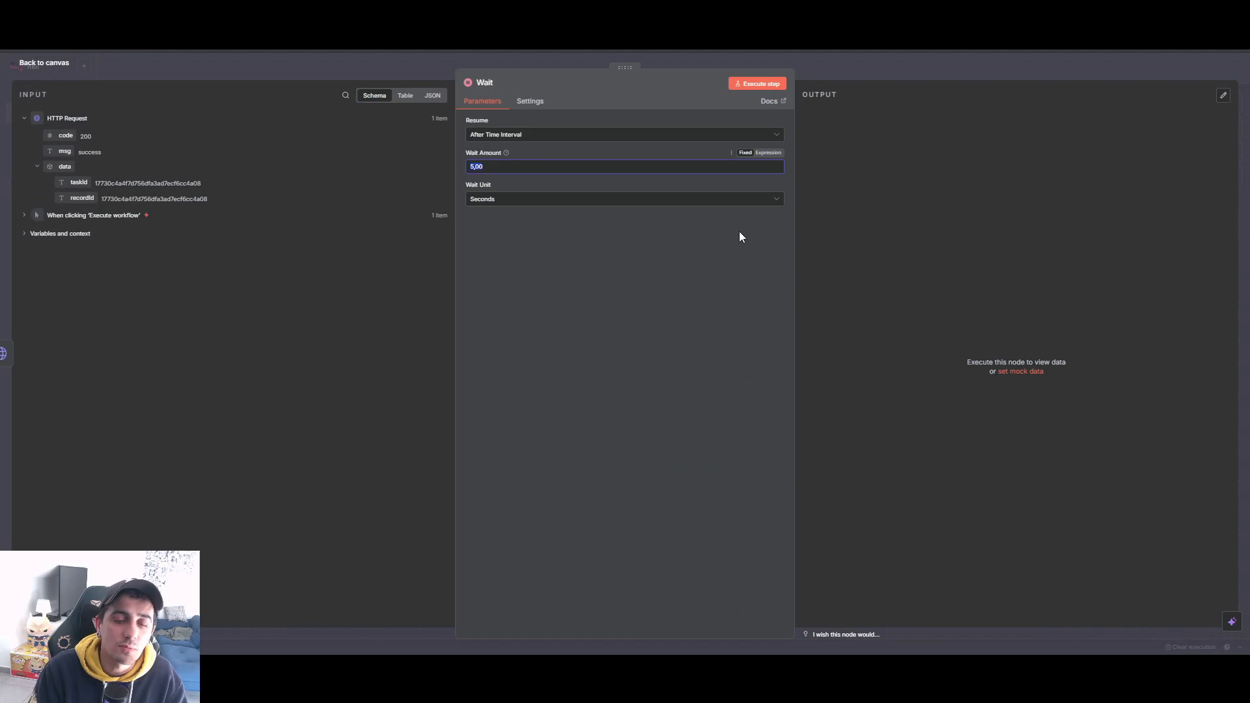
pyautogui.write('4')
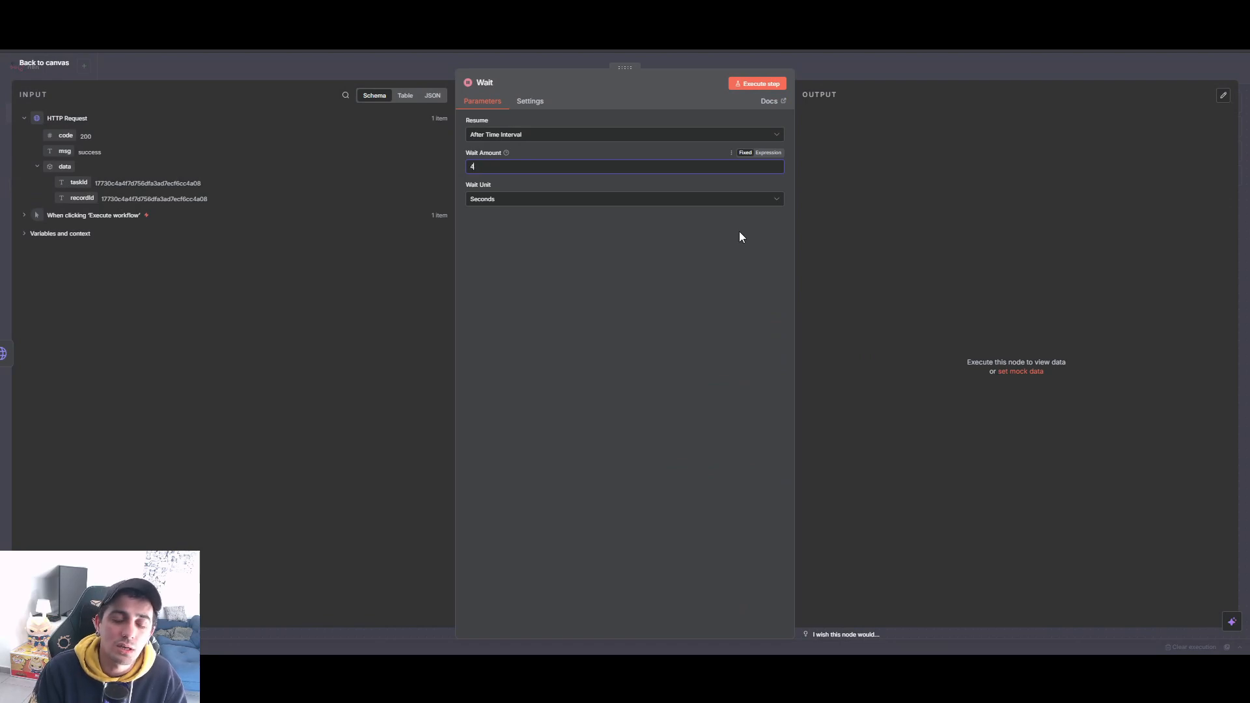
pyautogui.write('5')
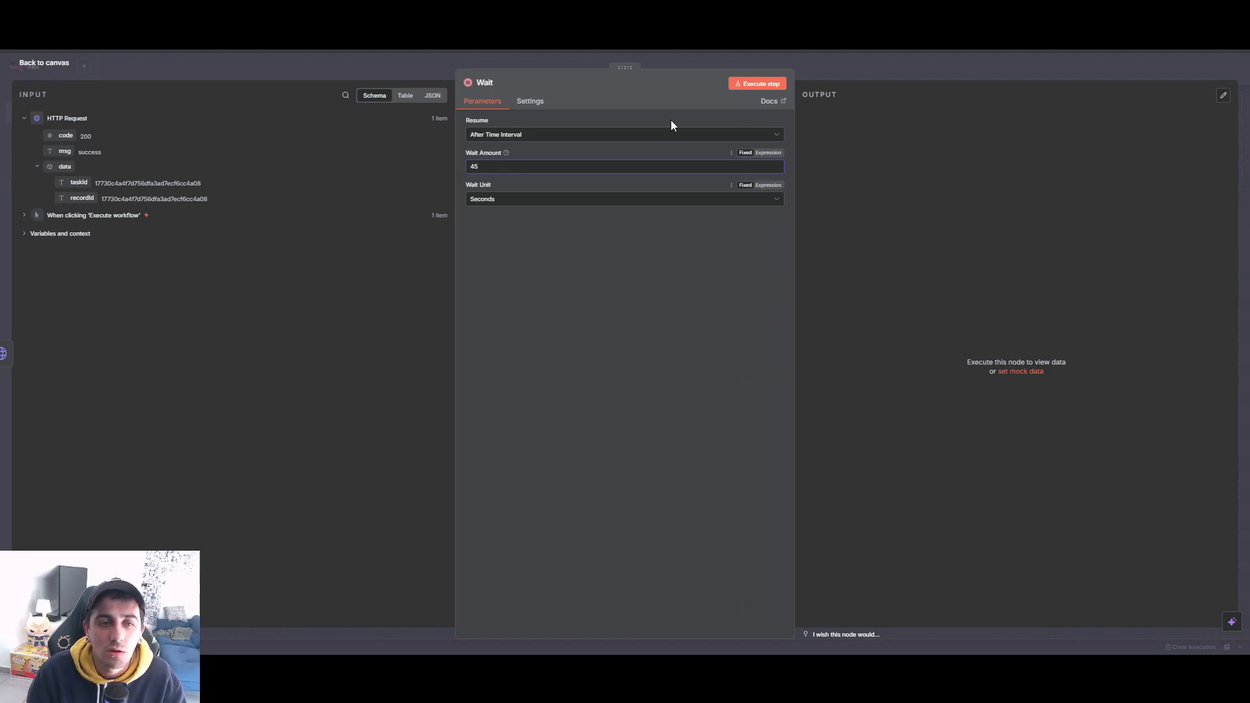
pyautogui.click(750, 86)
pyautogui.click(883, 71)
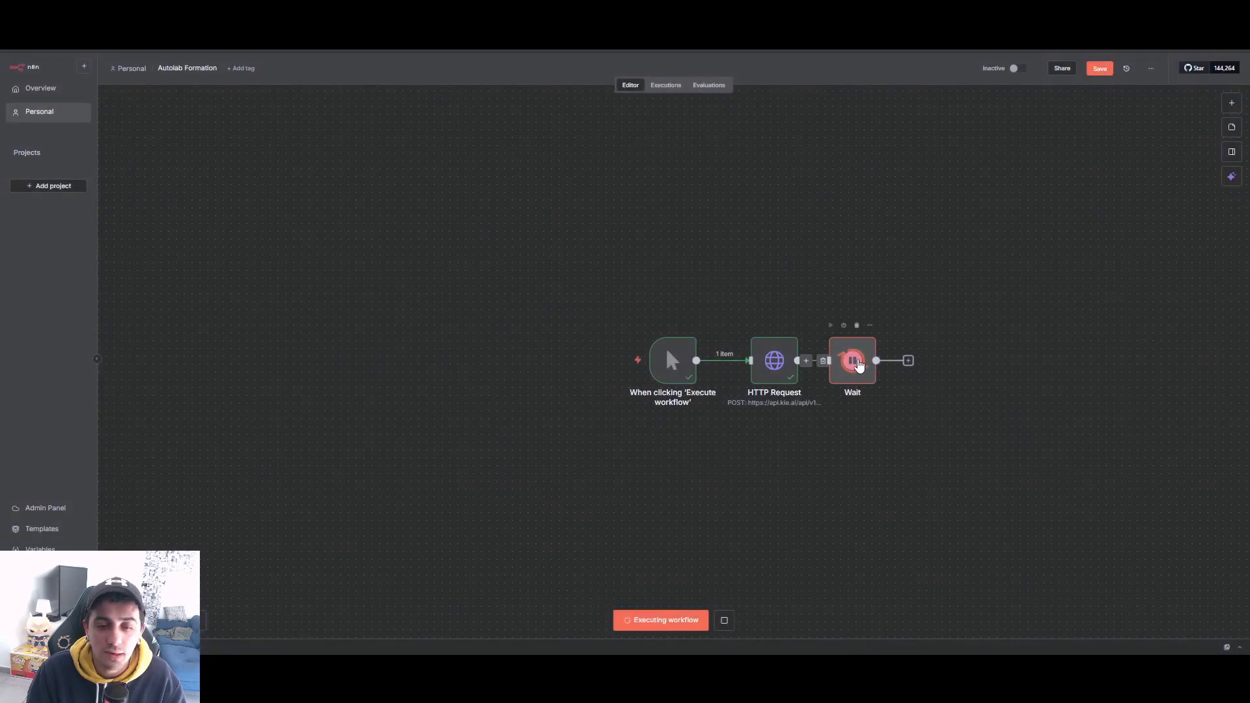
# Add a second HTTP Request node after the Wait node and return to the canvas.
pyautogui.click(909, 360)
pyautogui.write('http')
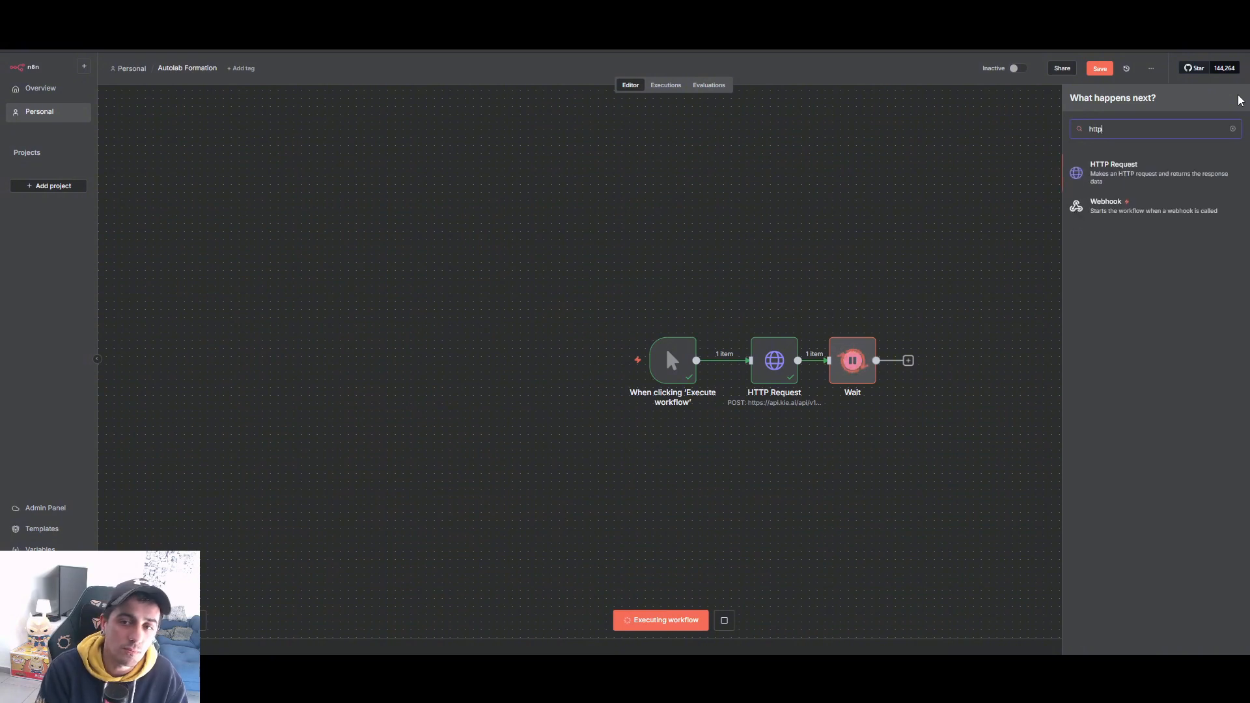
pyautogui.click(1172, 170)
pyautogui.press('Escape')
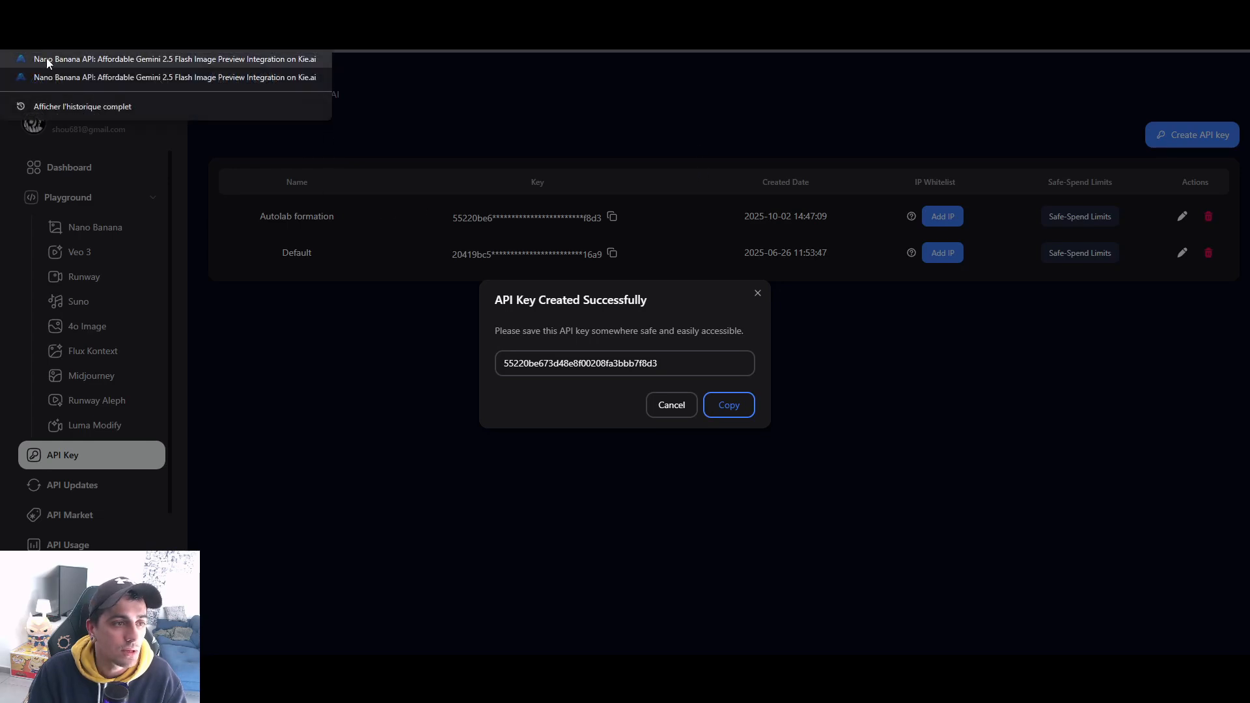
# On the KIE API site, go back to the Nano Banana model page and open its Query Task API documentation.
pyautogui.click(45, 59)
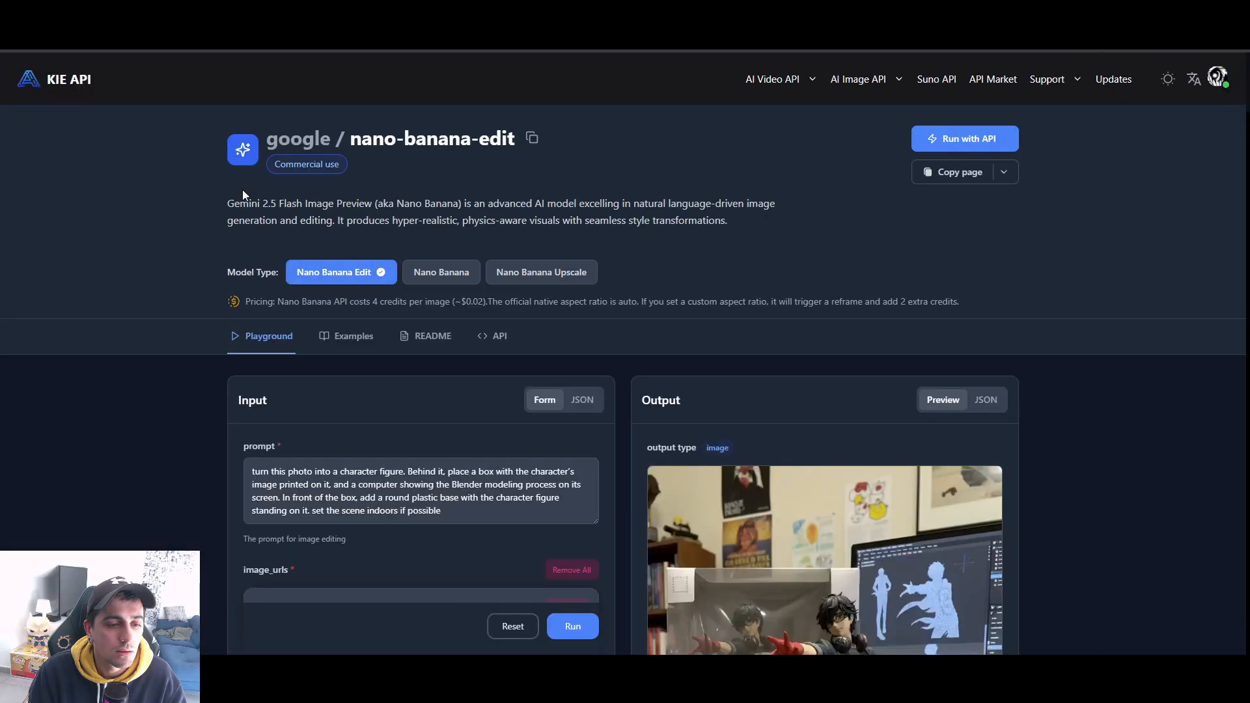
pyautogui.click(439, 269)
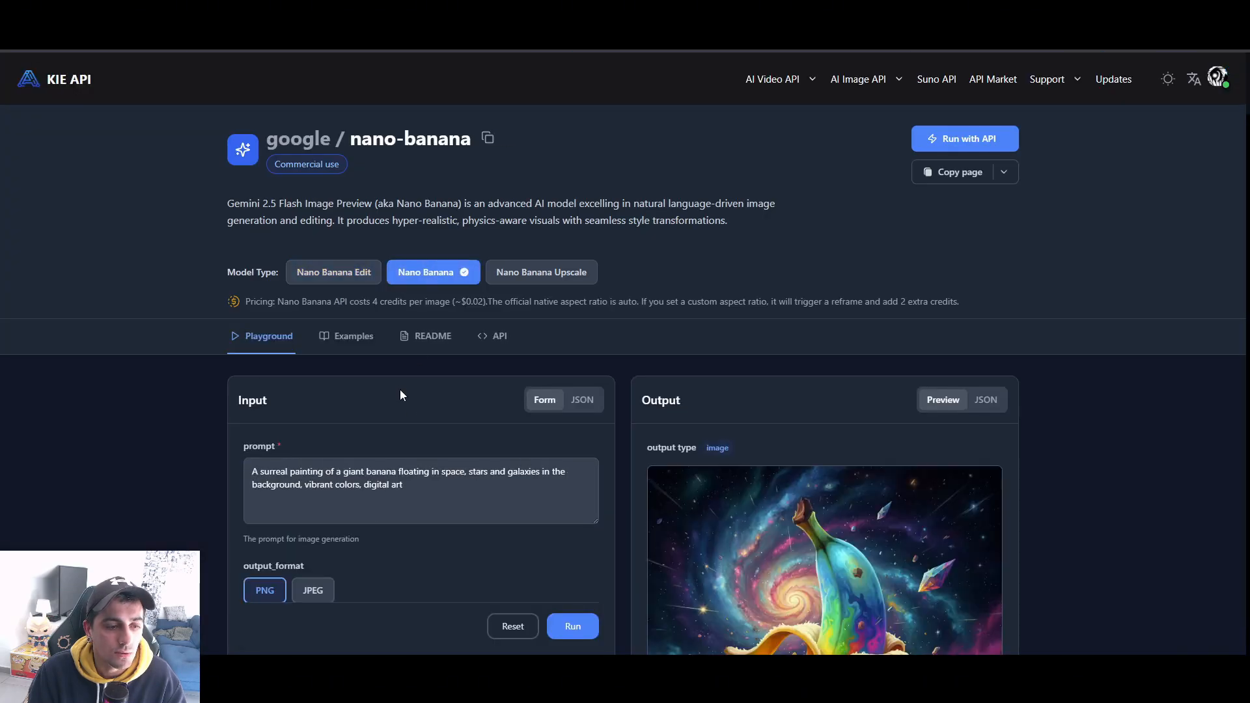
pyautogui.scroll(-3, 456, 404)
pyautogui.click(500, 140)
pyautogui.scroll(3, 515, 260)
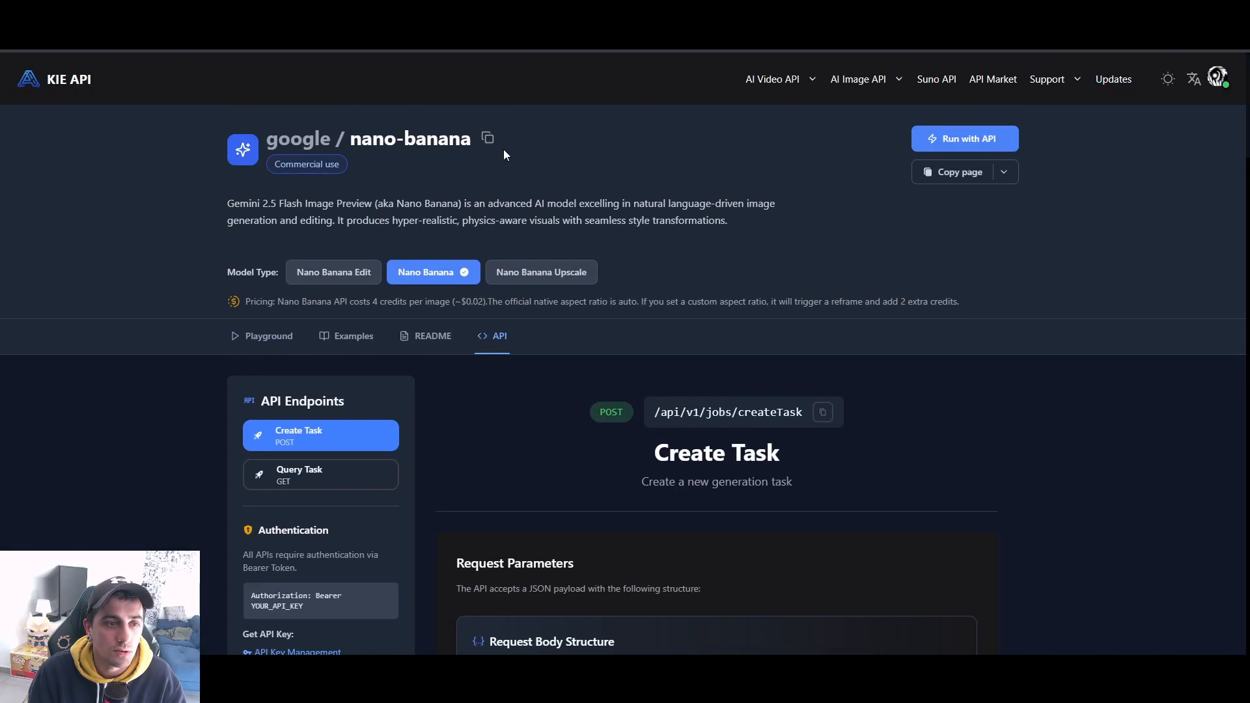
pyautogui.scroll(-2, 586, 442)
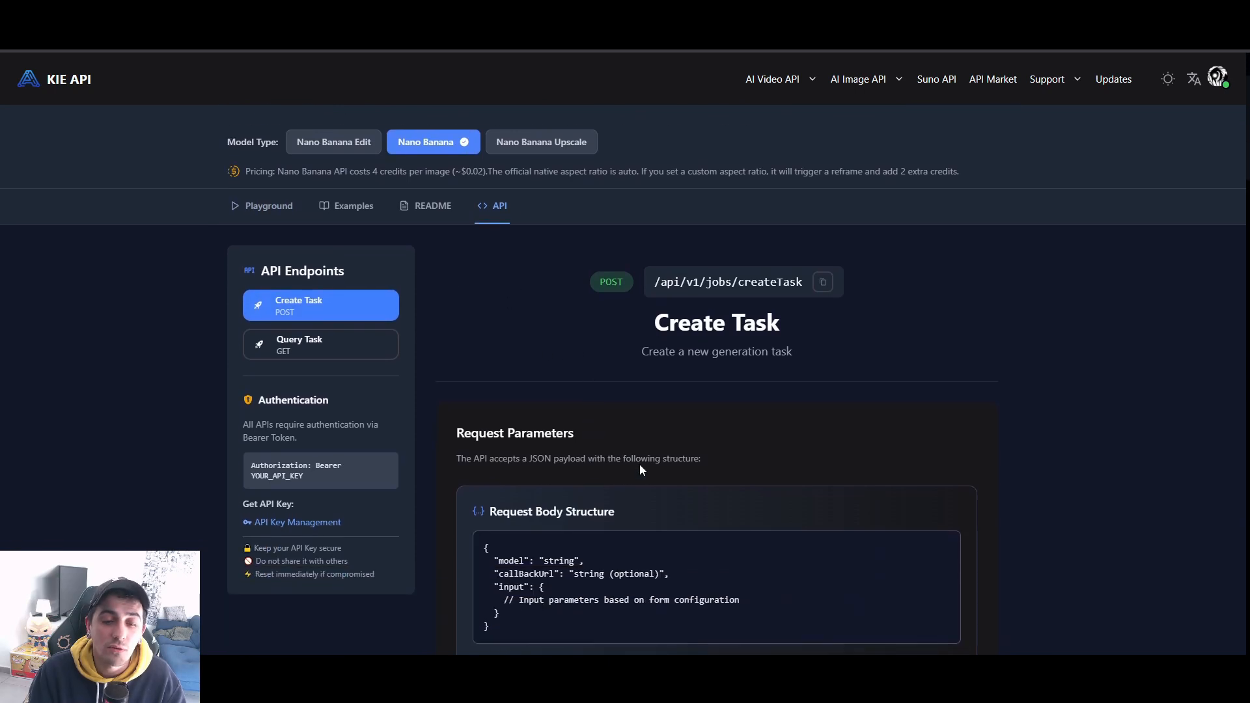
pyautogui.click(298, 352)
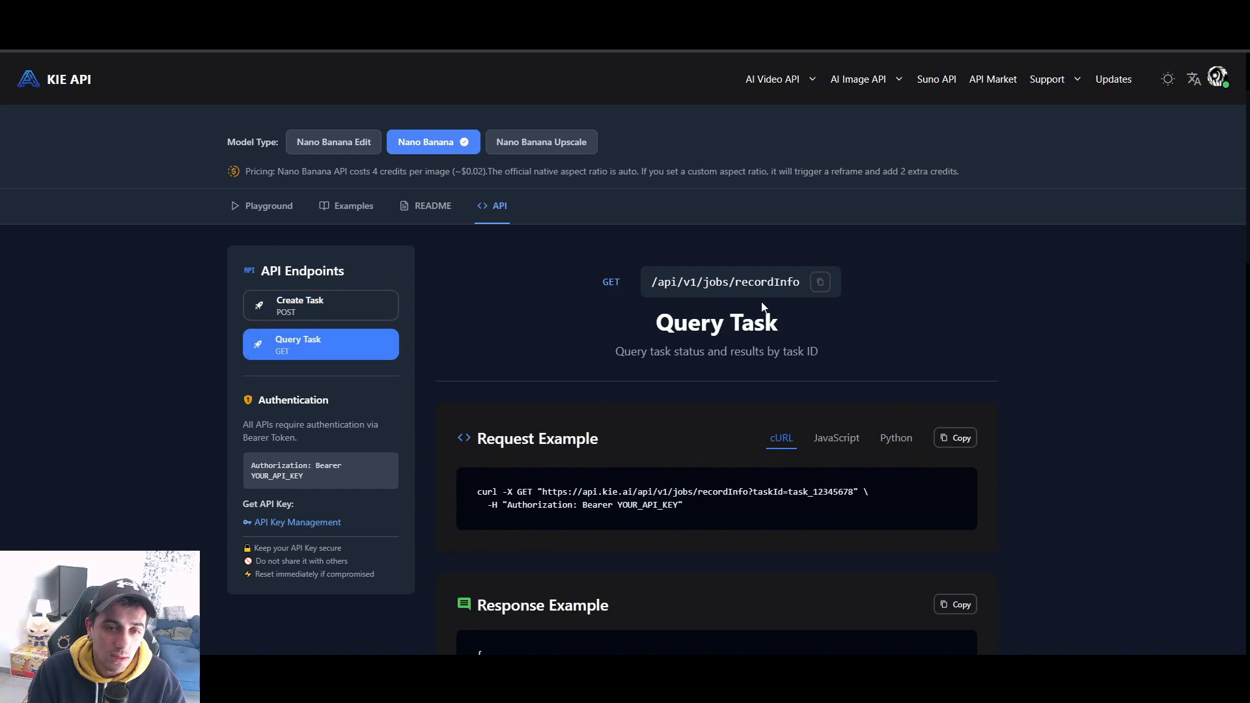
# Copy the cURL request example for the Query Task endpoint.
pyautogui.scroll(-2, 720, 357)
pyautogui.scroll(-1, 526, 380)
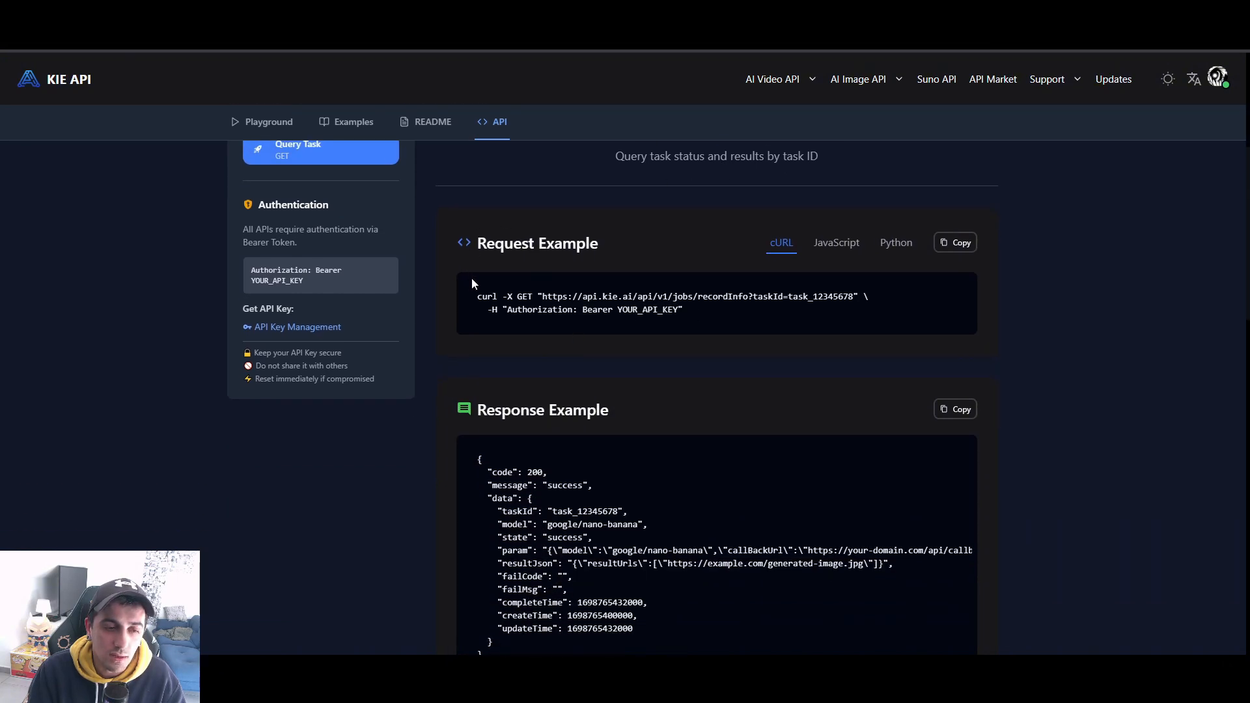
pyautogui.moveTo(471, 278); pyautogui.dragTo(720, 311)
pyautogui.click(738, 310)
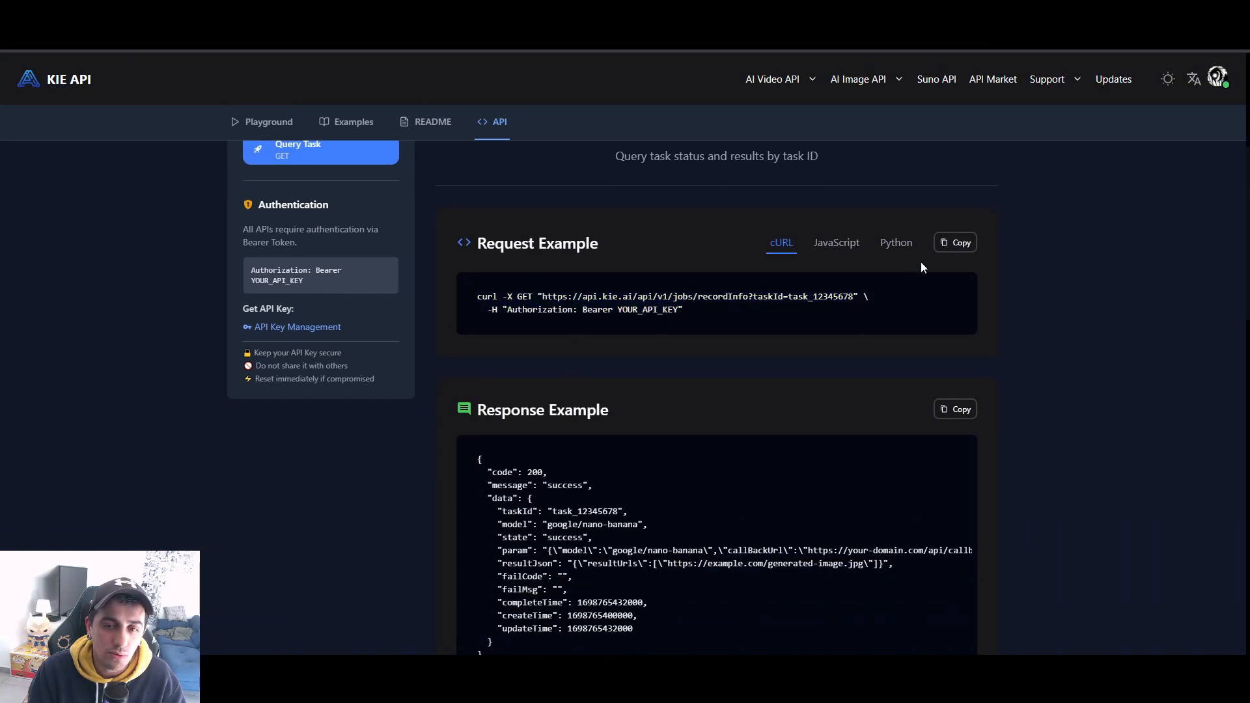
pyautogui.click(955, 242)
pyautogui.click(956, 242)
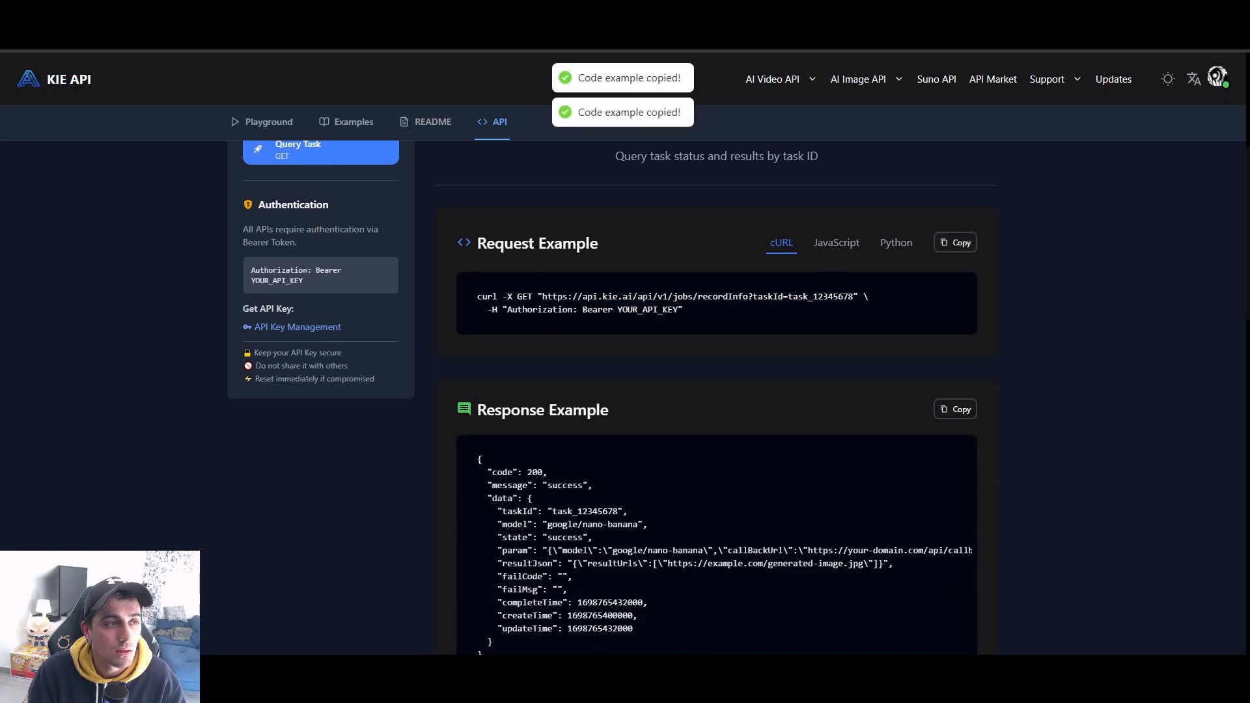
# Back in n8n, import the copied cURL command into the second HTTP Request node and turn off Send Headers.
pyautogui.hotkey('ctrl', 'Tab')
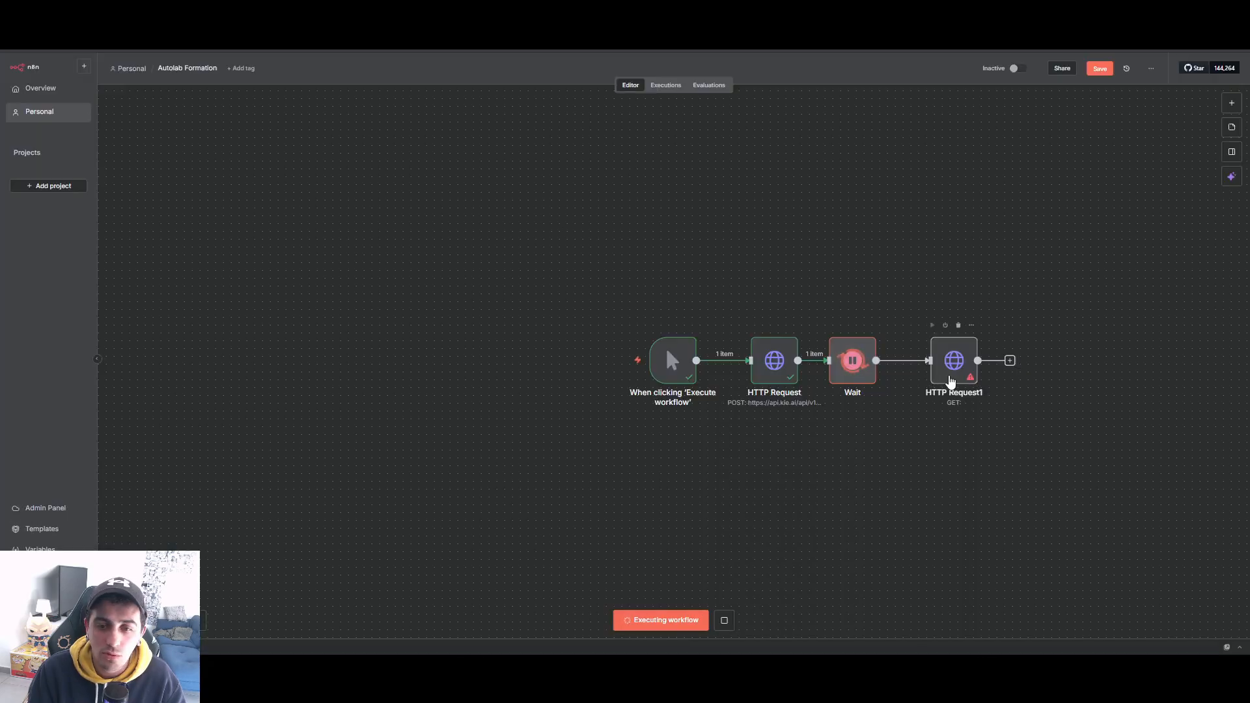
pyautogui.doubleClick(951, 375)
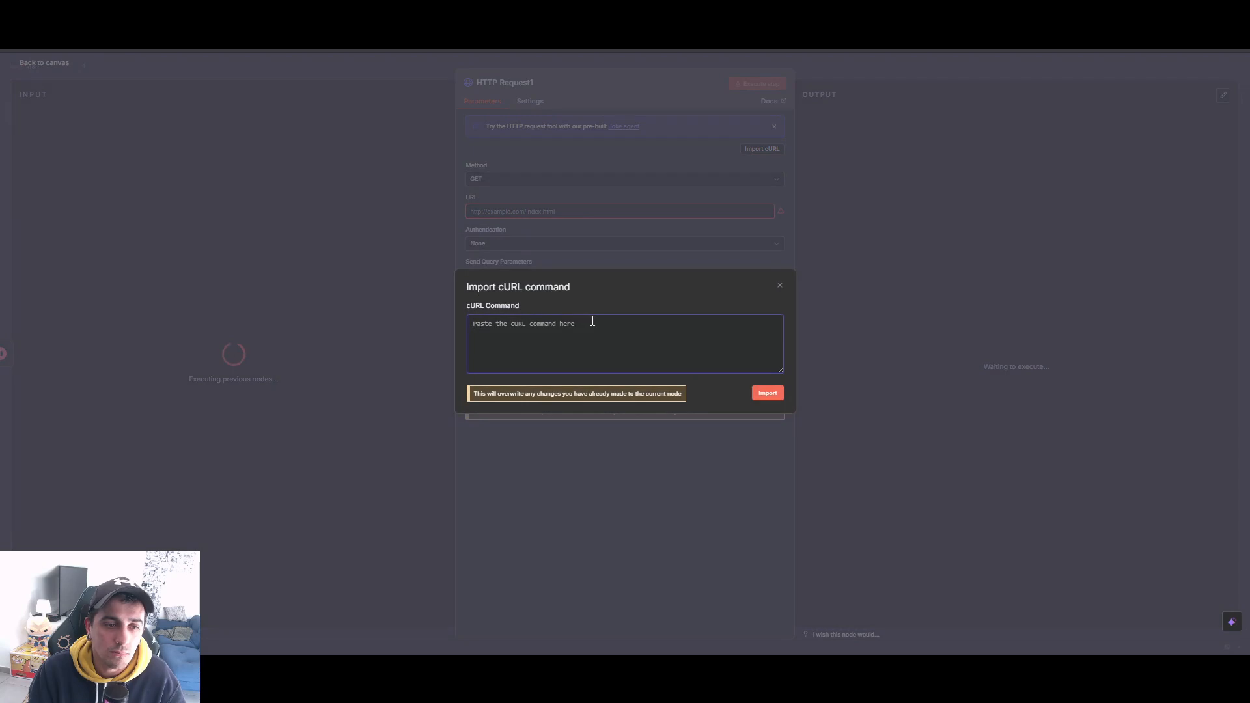
pyautogui.hotkey('ctrl', 'v')
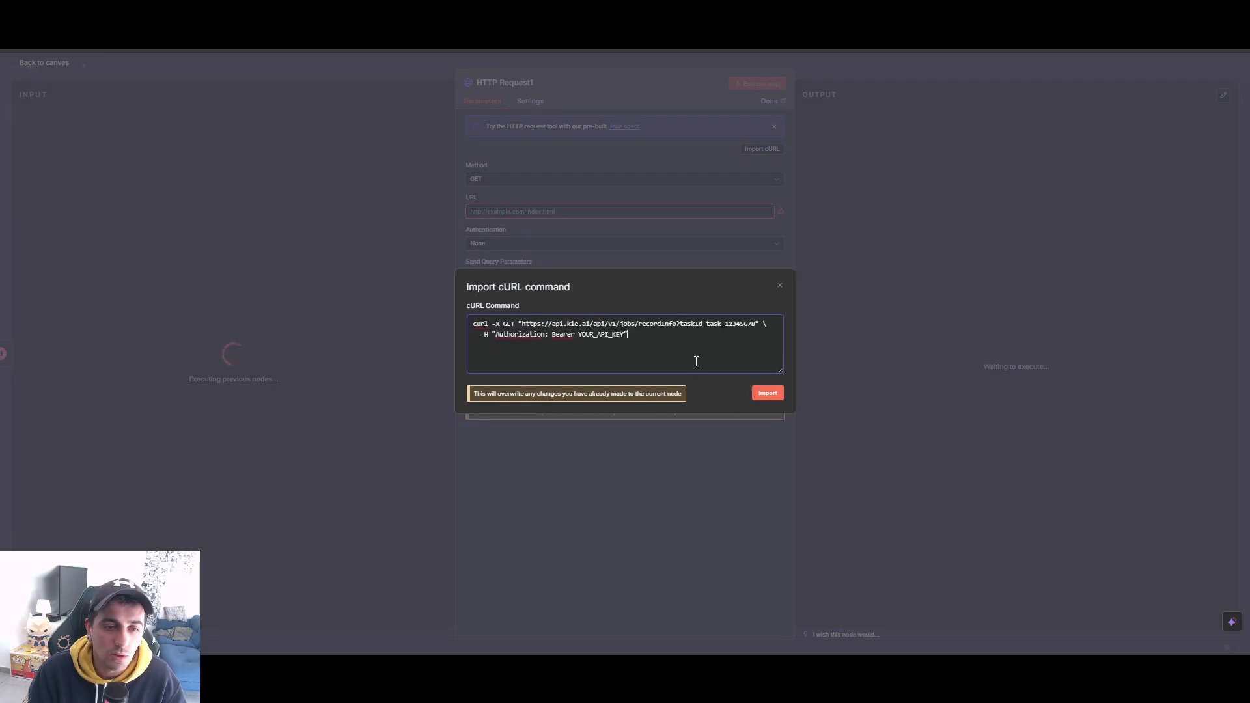
pyautogui.click(772, 394)
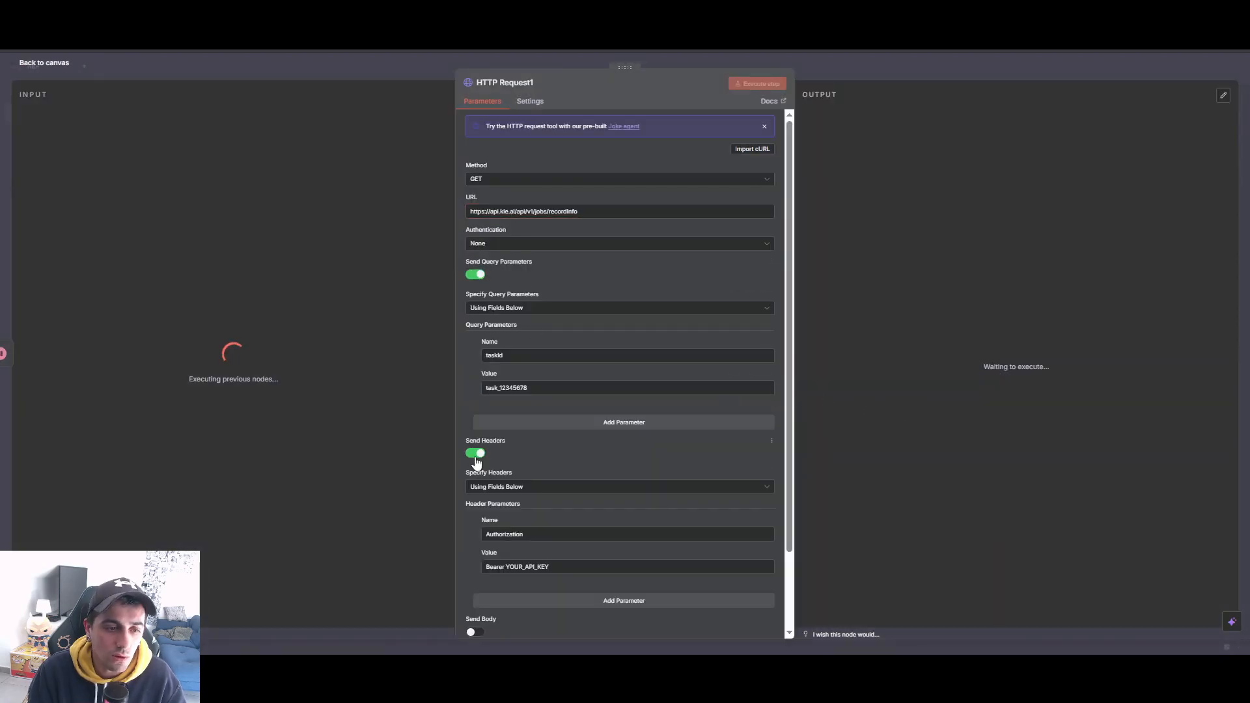
pyautogui.scroll(-2, 474, 455)
pyautogui.click(475, 362)
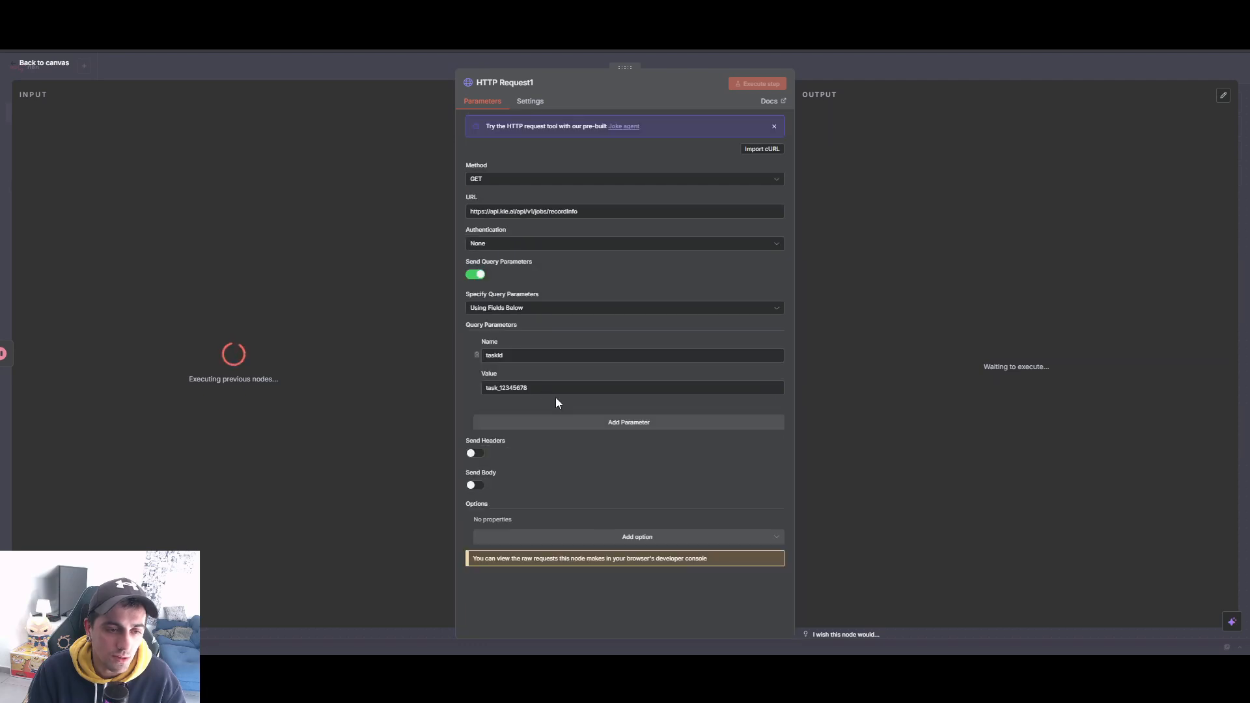
# Set the second request's authentication to Generic Credential Type with Header Auth, using the Autolab Formation credential.
pyautogui.click(561, 245)
pyautogui.click(544, 319)
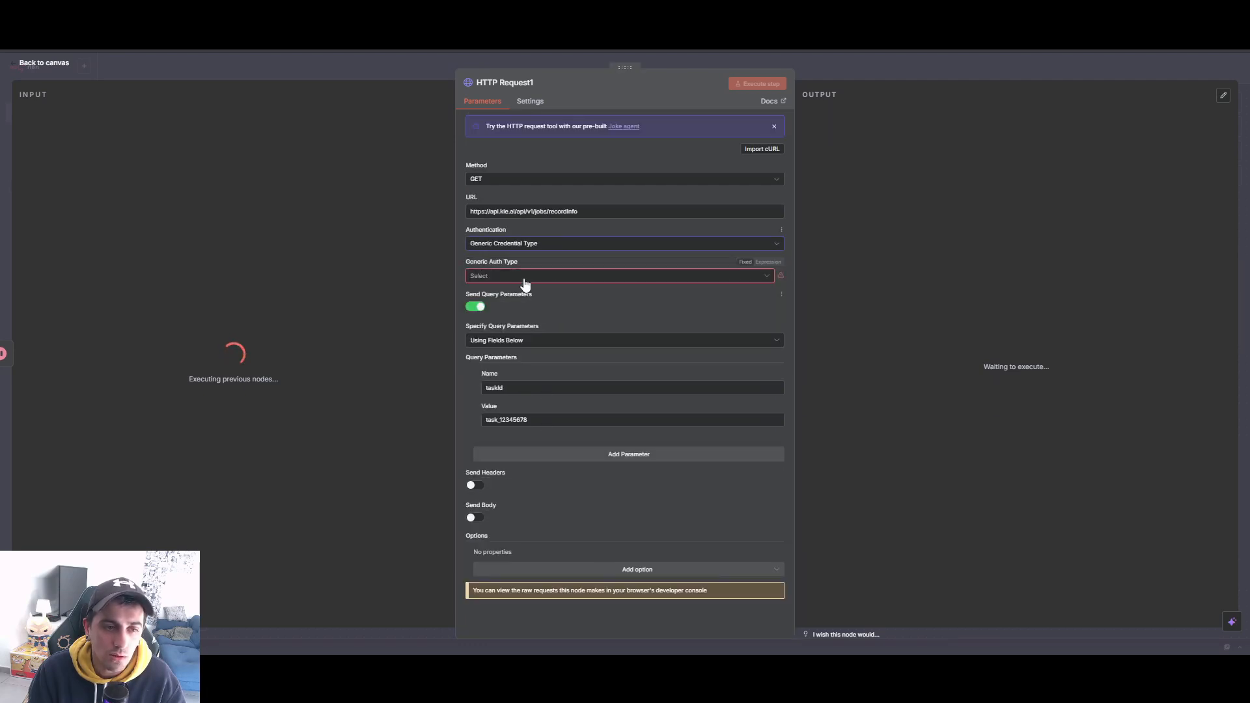
pyautogui.click(521, 277)
pyautogui.click(517, 367)
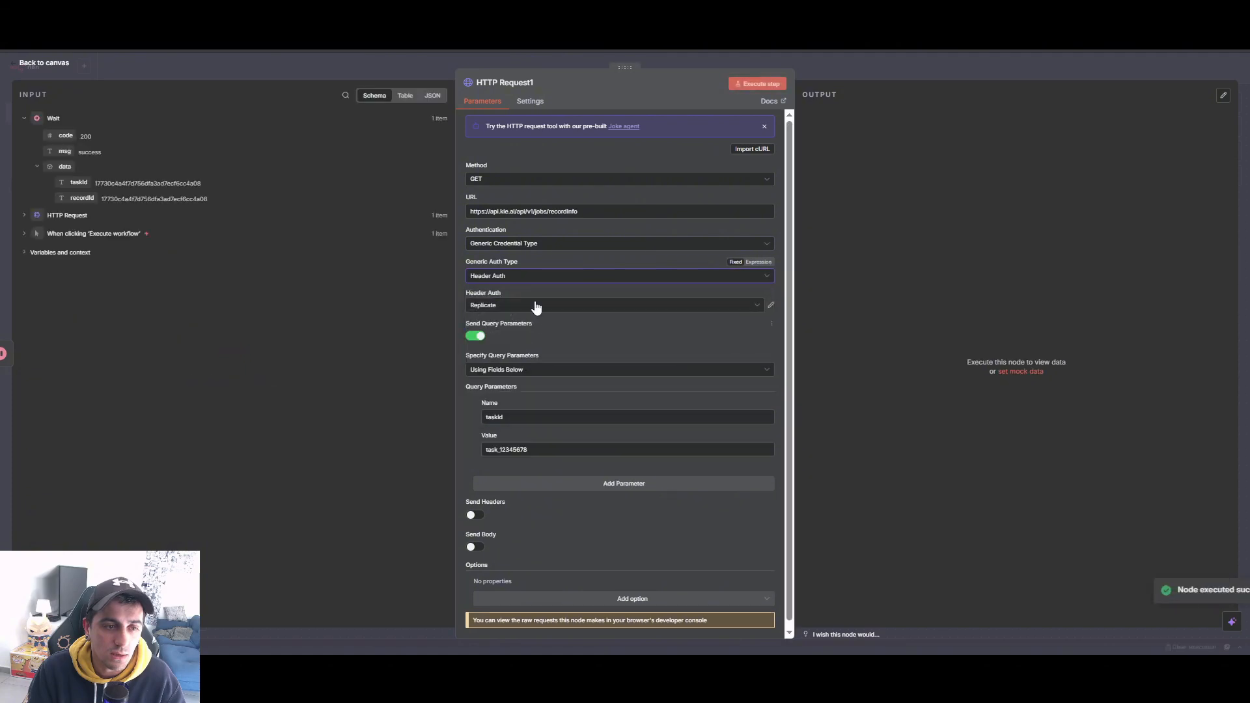
pyautogui.click(535, 305)
pyautogui.scroll(-5, 530, 418)
pyautogui.scroll(5, 530, 419)
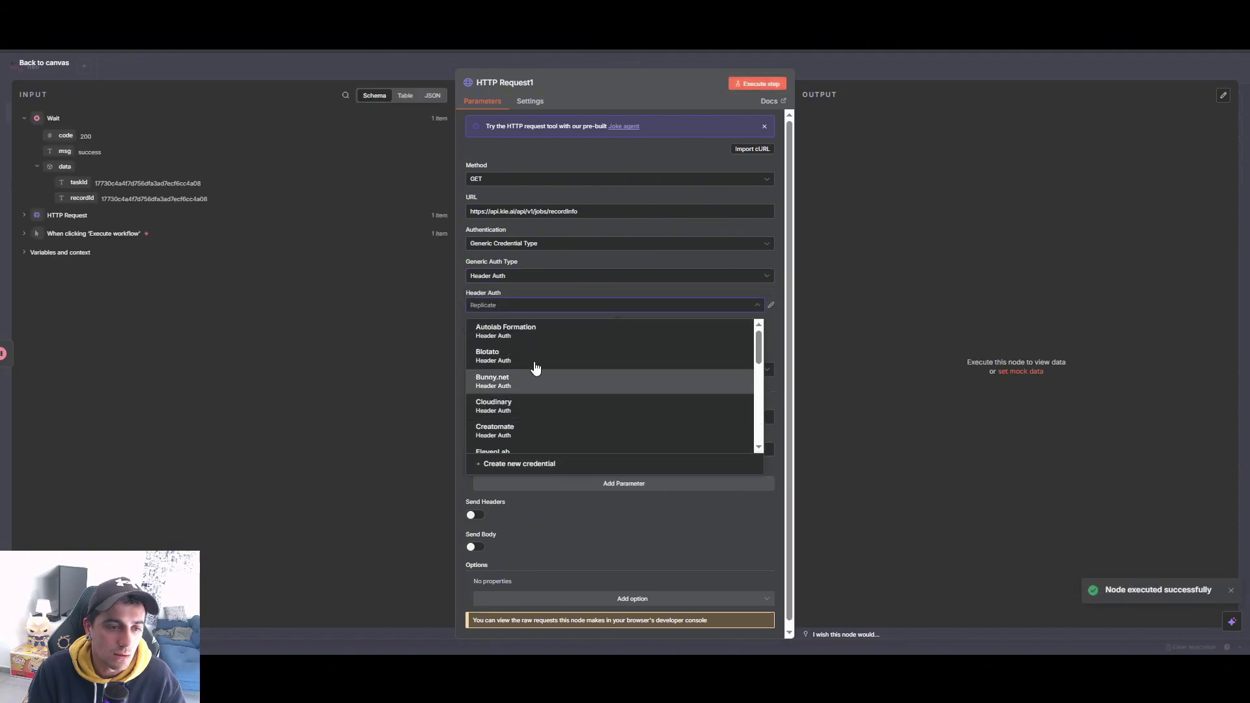
pyautogui.click(546, 330)
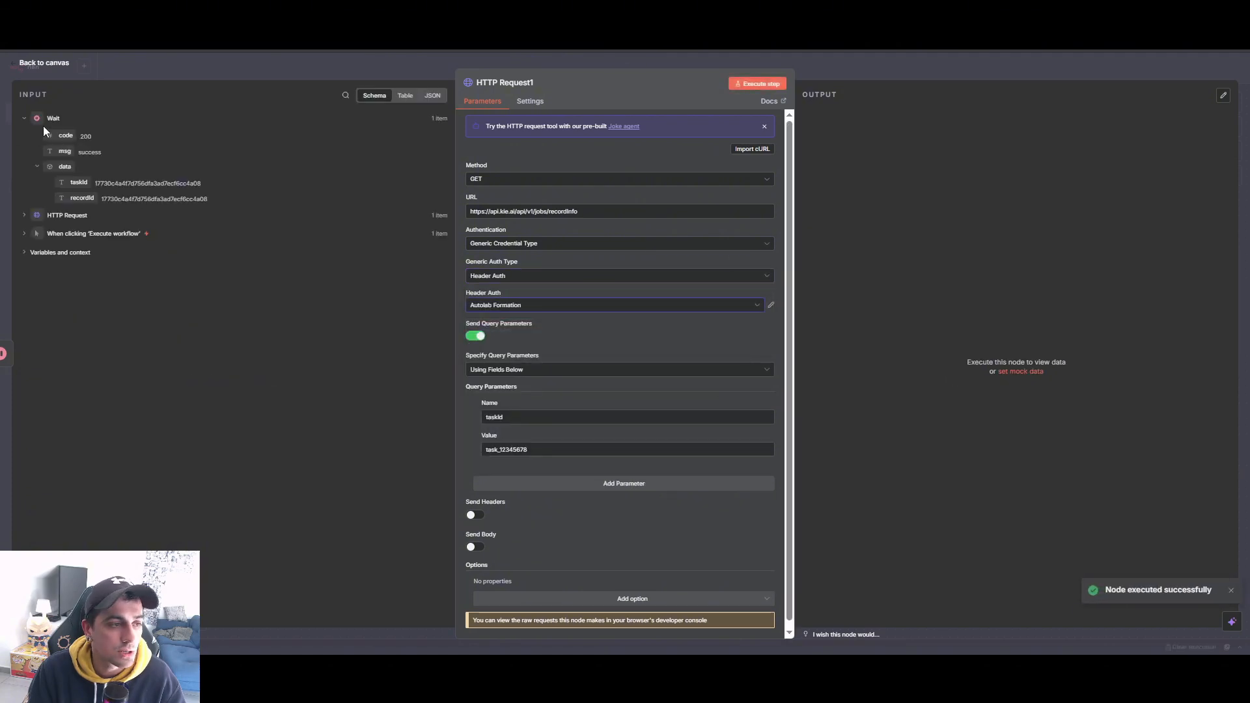
# Replace the taskId query parameter's value with {{ $json.data.taskId }} from the Wait node's data and execute the node.
pyautogui.scroll(-2, 547, 374)
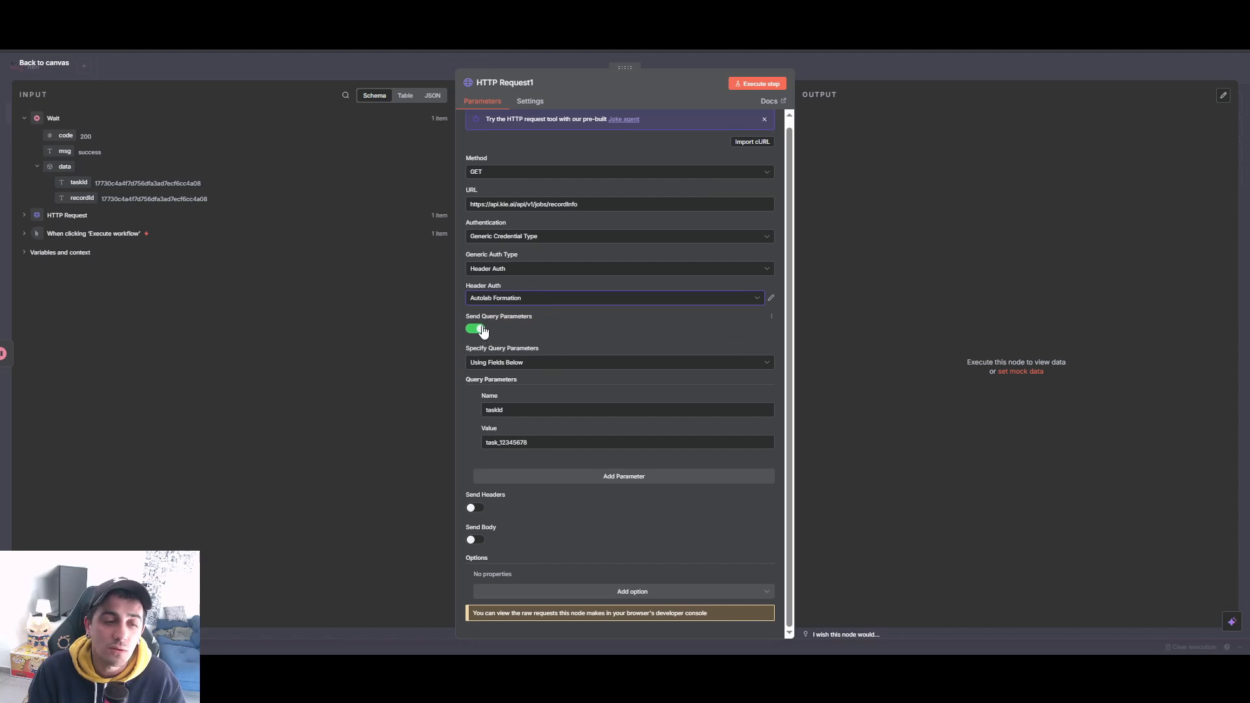
pyautogui.click(519, 410)
pyautogui.doubleClick(546, 442)
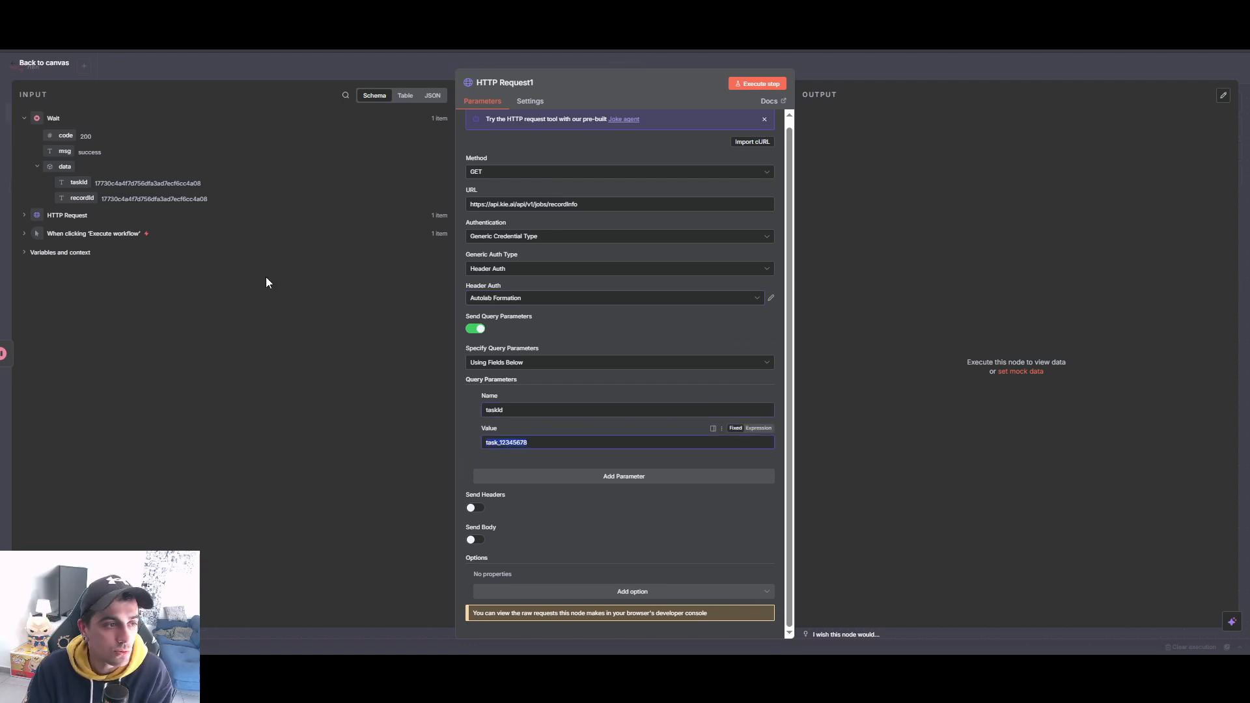
pyautogui.press('BackSpace')
pyautogui.moveTo(78, 188); pyautogui.dragTo(508, 442)
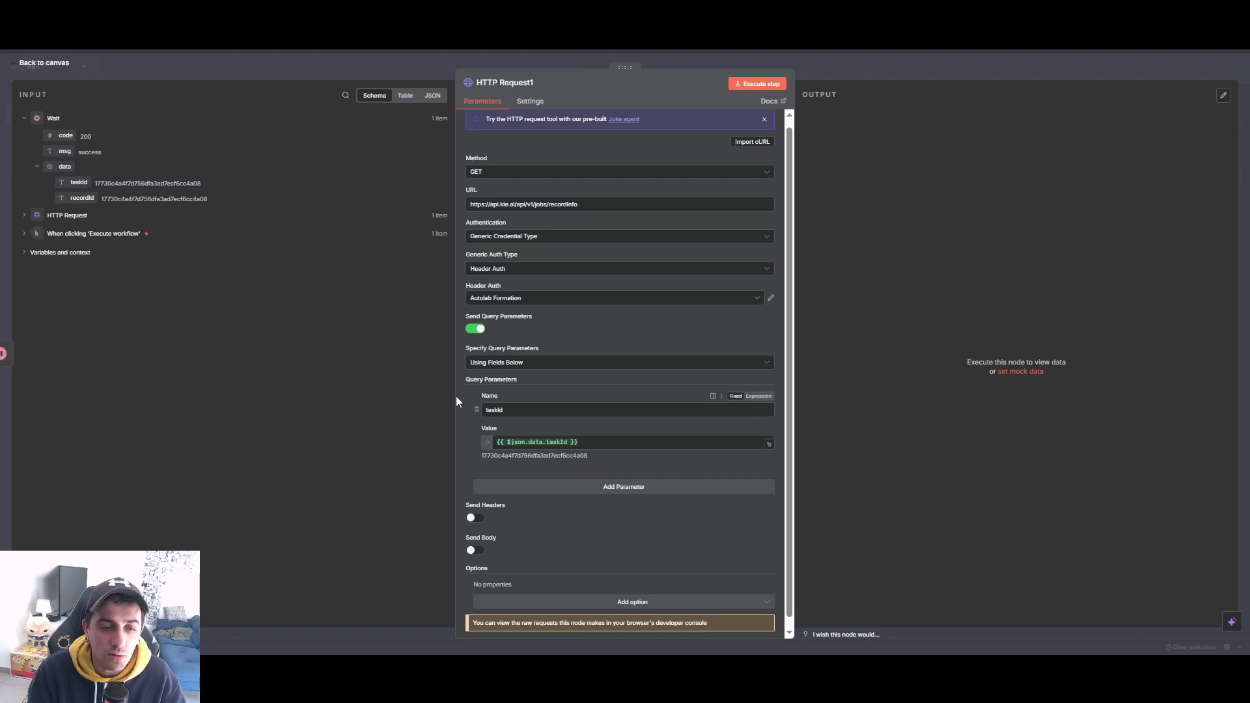
pyautogui.click(764, 84)
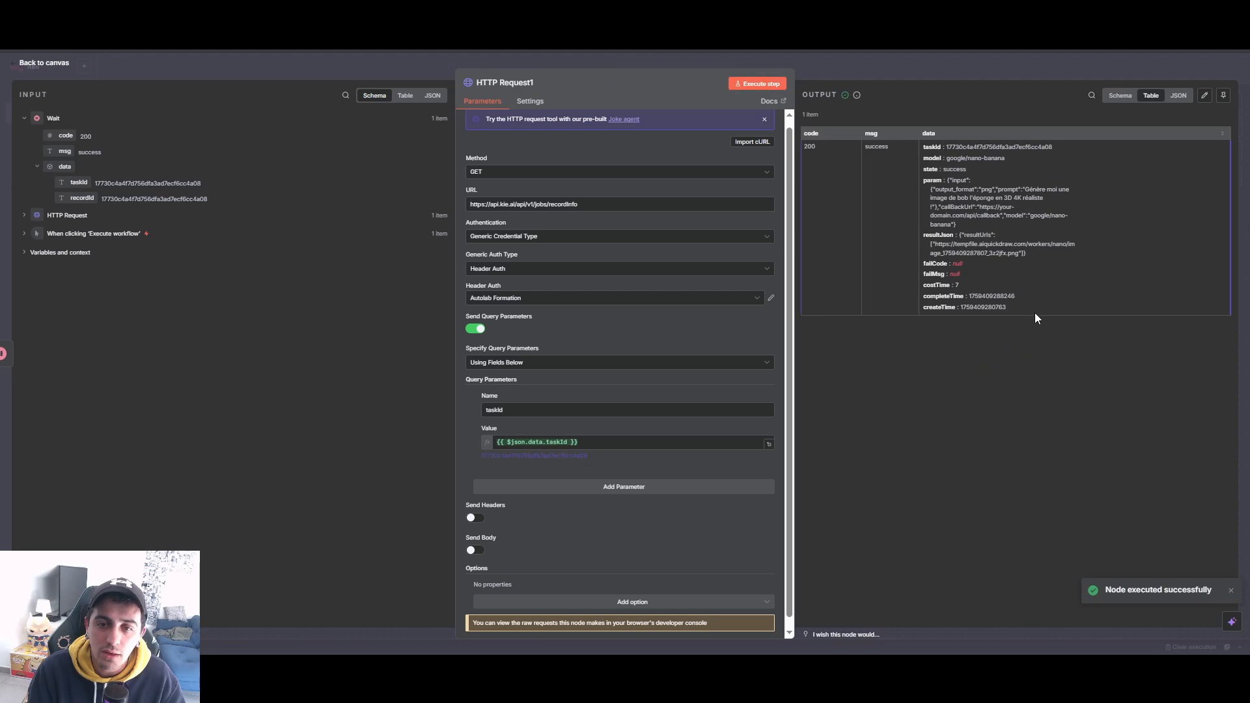
# Examine the image URL inside resultJson in the second HTTP Request node's output, and return to the canvas.
pyautogui.doubleClick(884, 145)
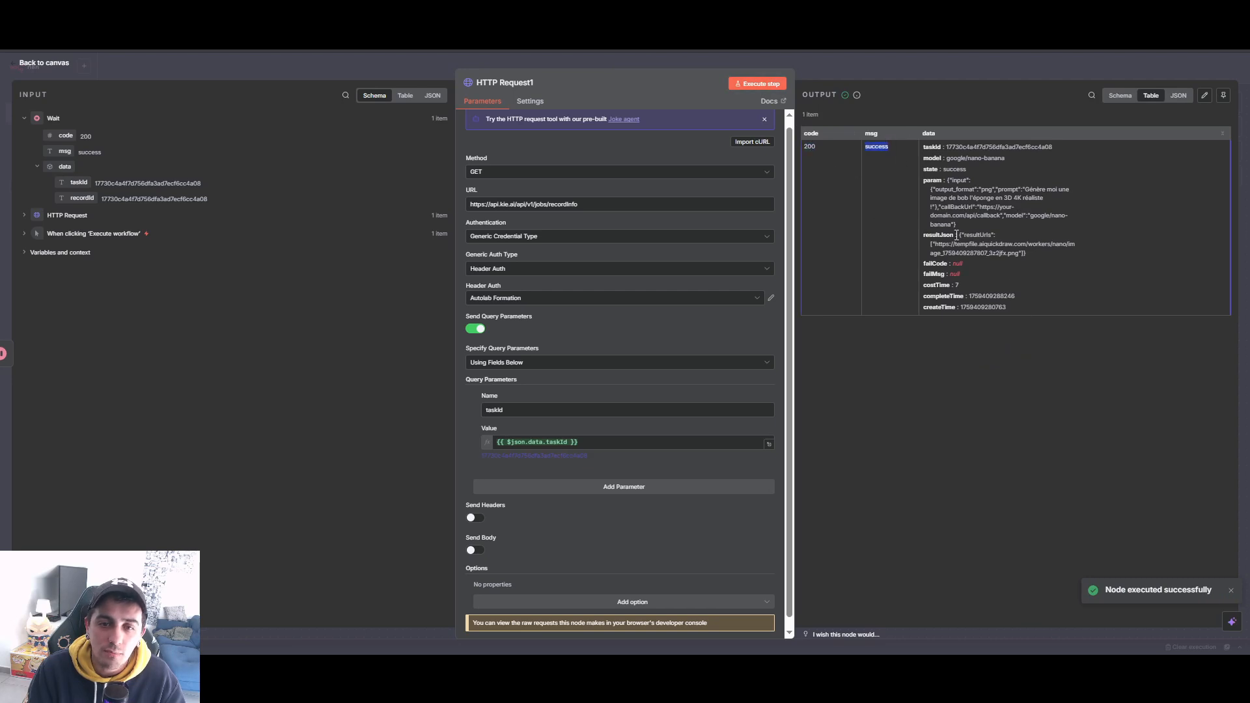
pyautogui.moveTo(967, 234); pyautogui.dragTo(1033, 254)
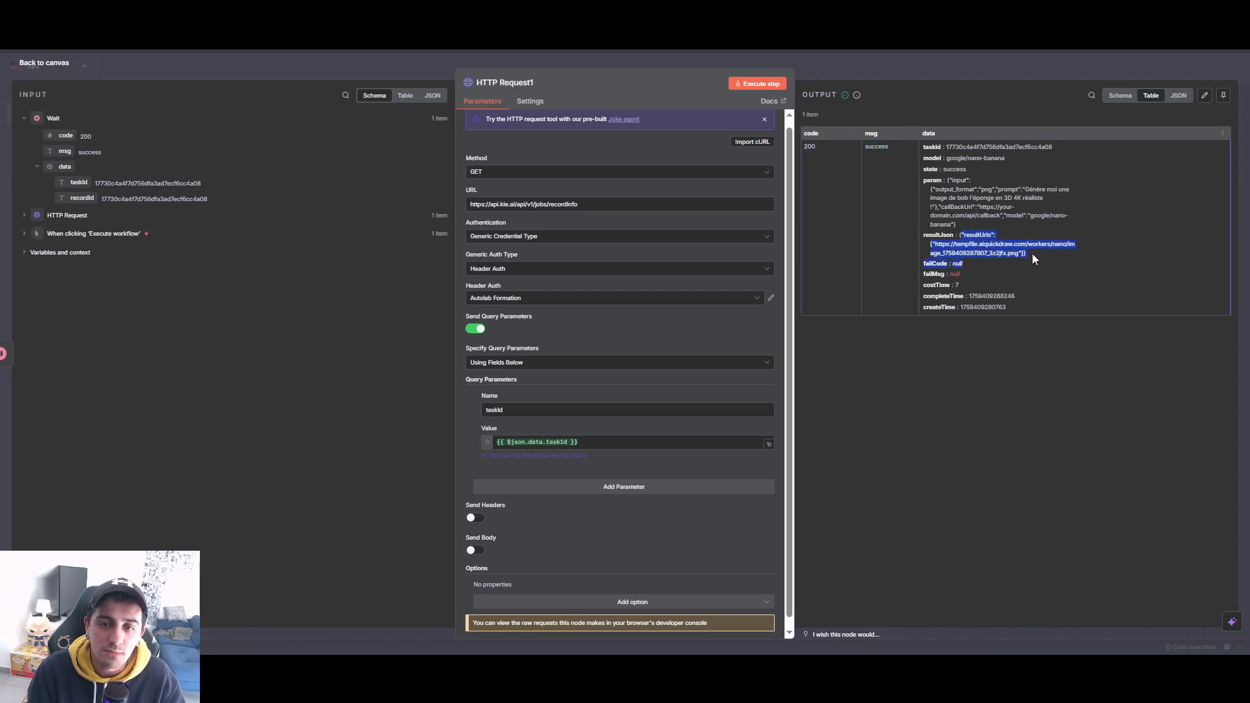
pyautogui.click(995, 246)
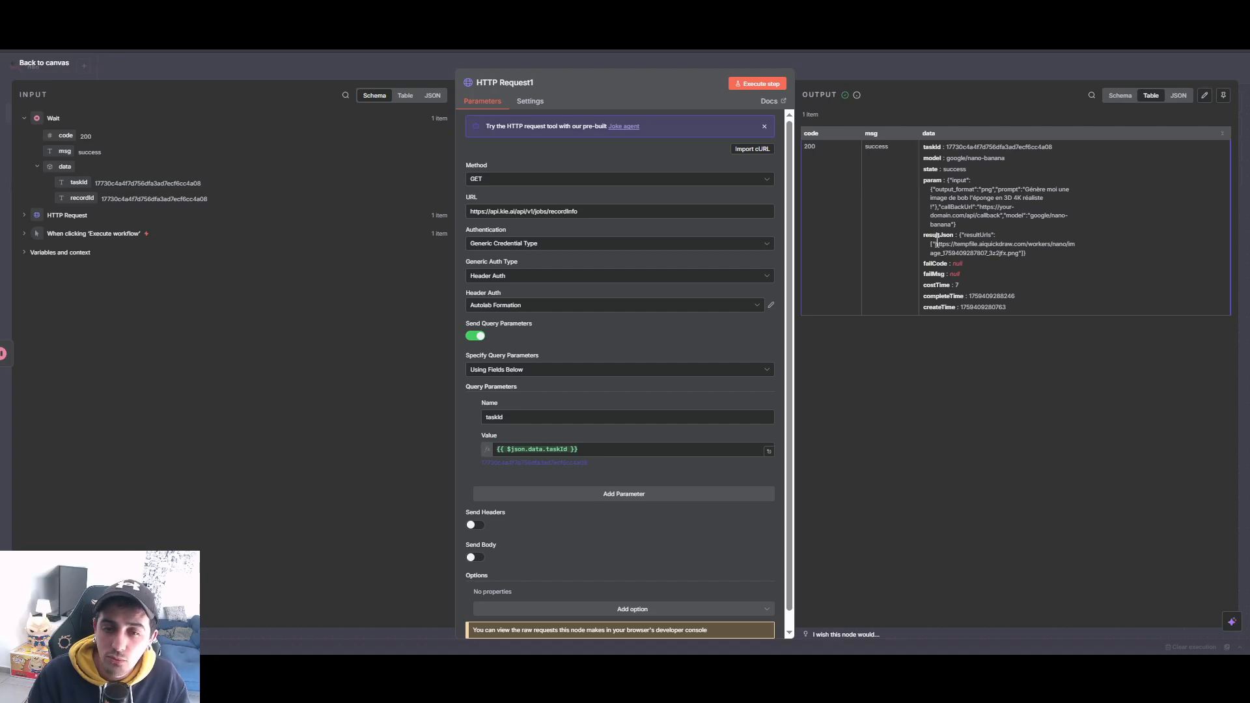
pyautogui.moveTo(936, 242); pyautogui.dragTo(996, 252)
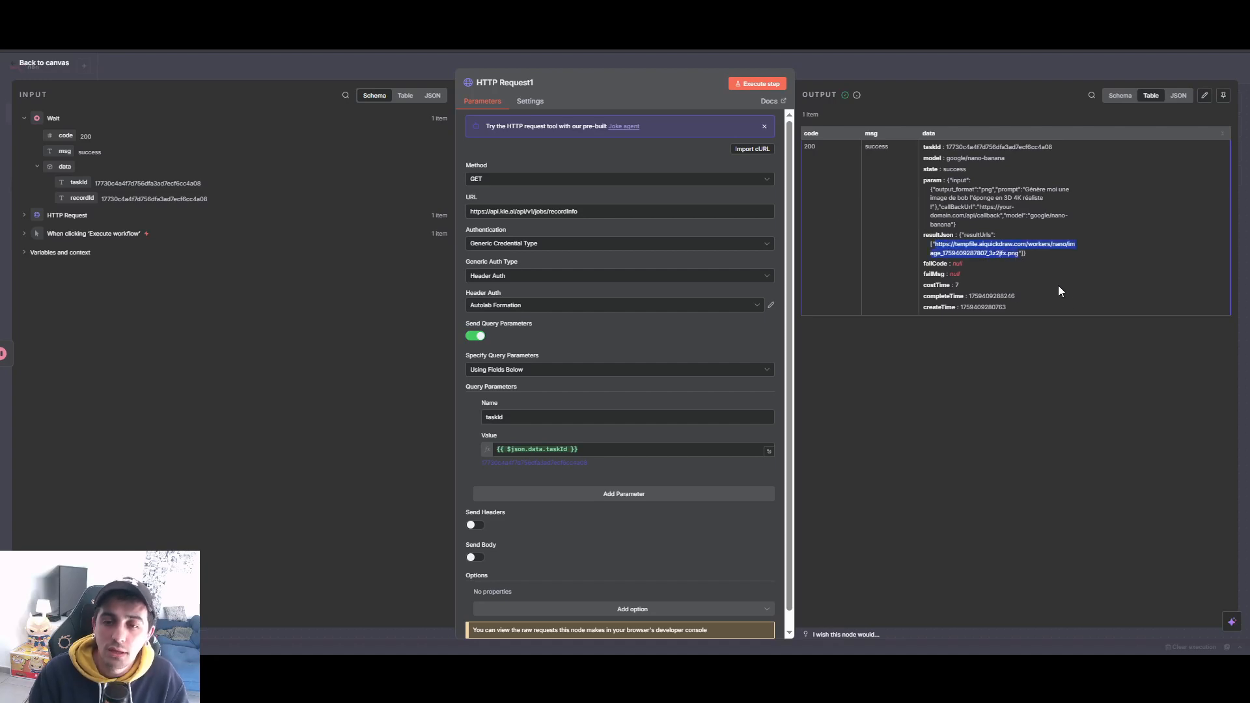
pyautogui.click(998, 72)
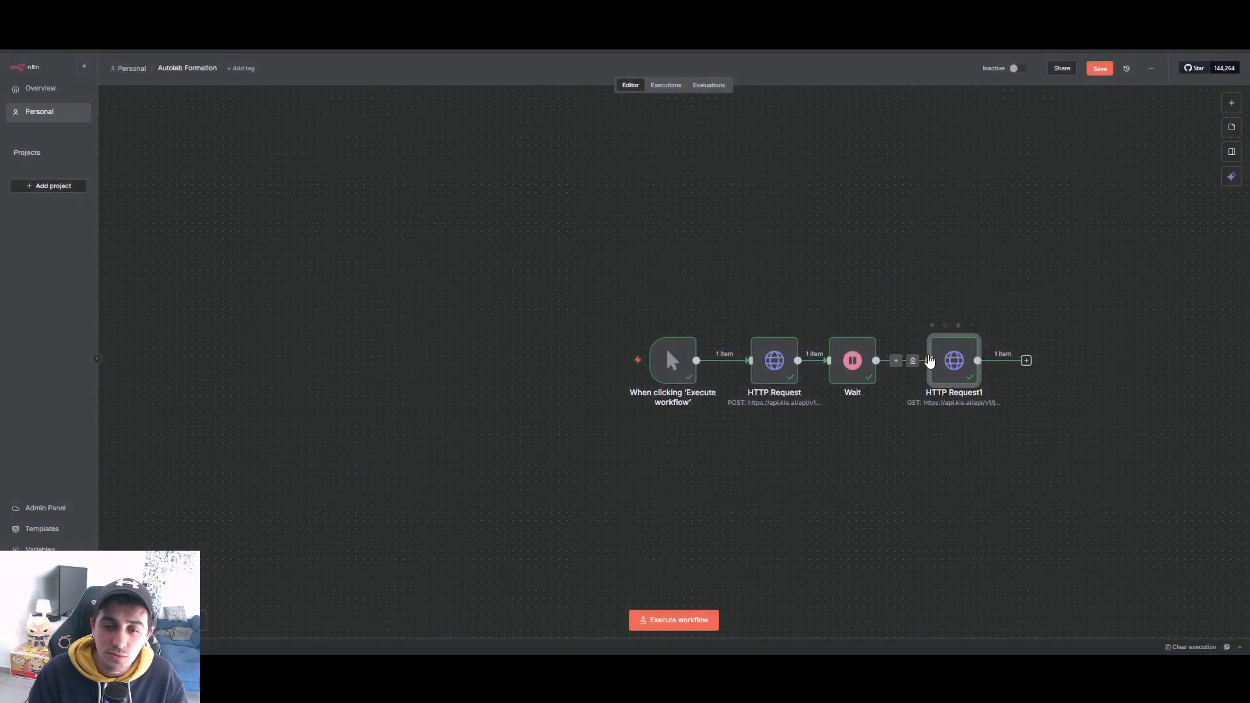
# Add an Edit Fields (Set) node after the second HTTP Request node.
pyautogui.click(1026, 360)
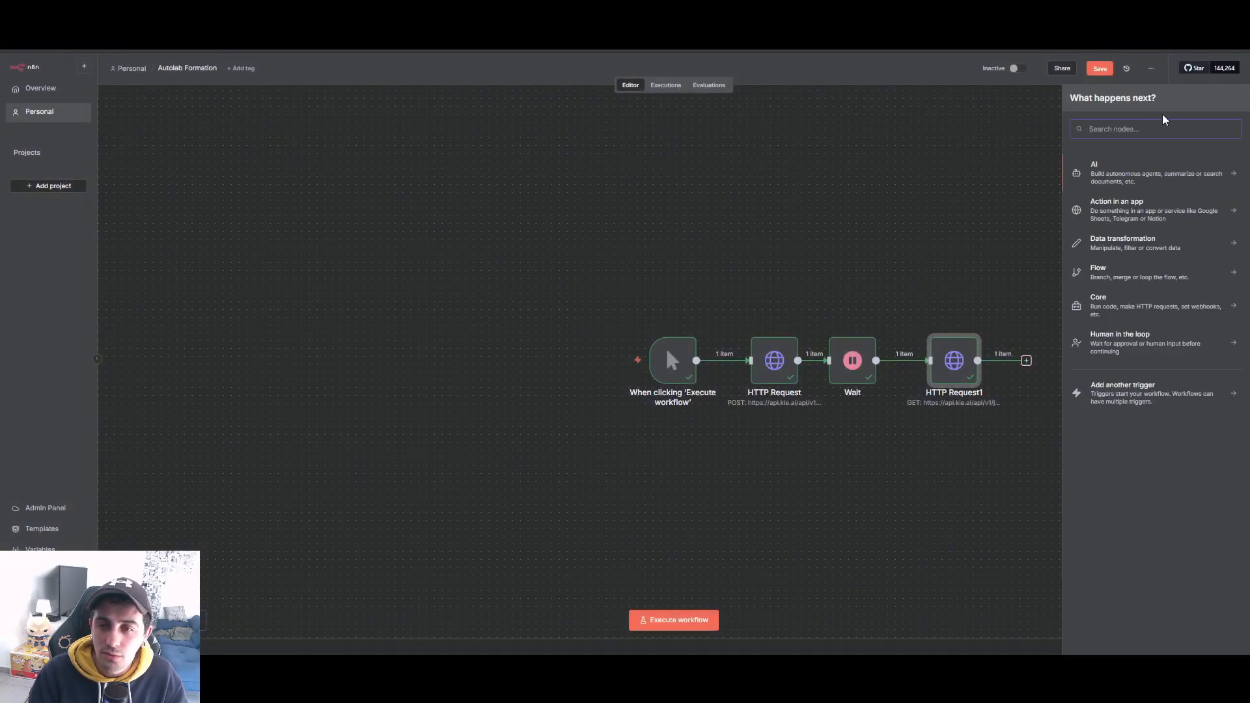
pyautogui.write('set')
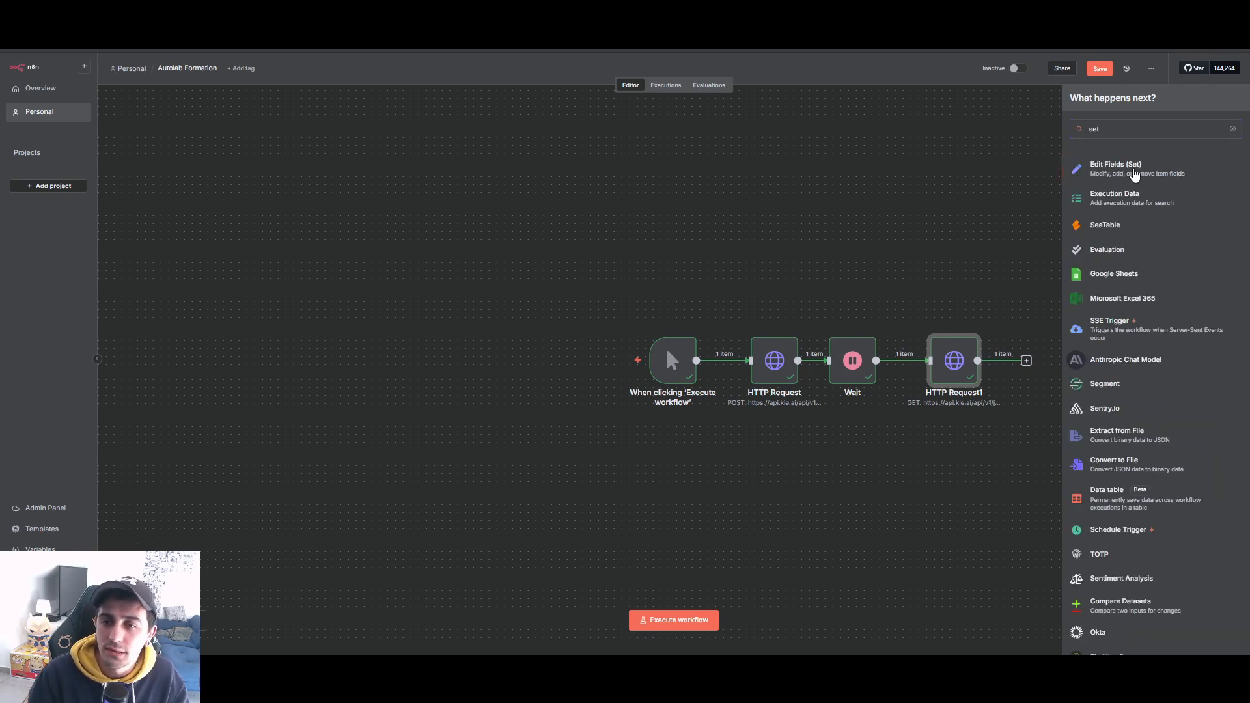
pyautogui.click(1133, 171)
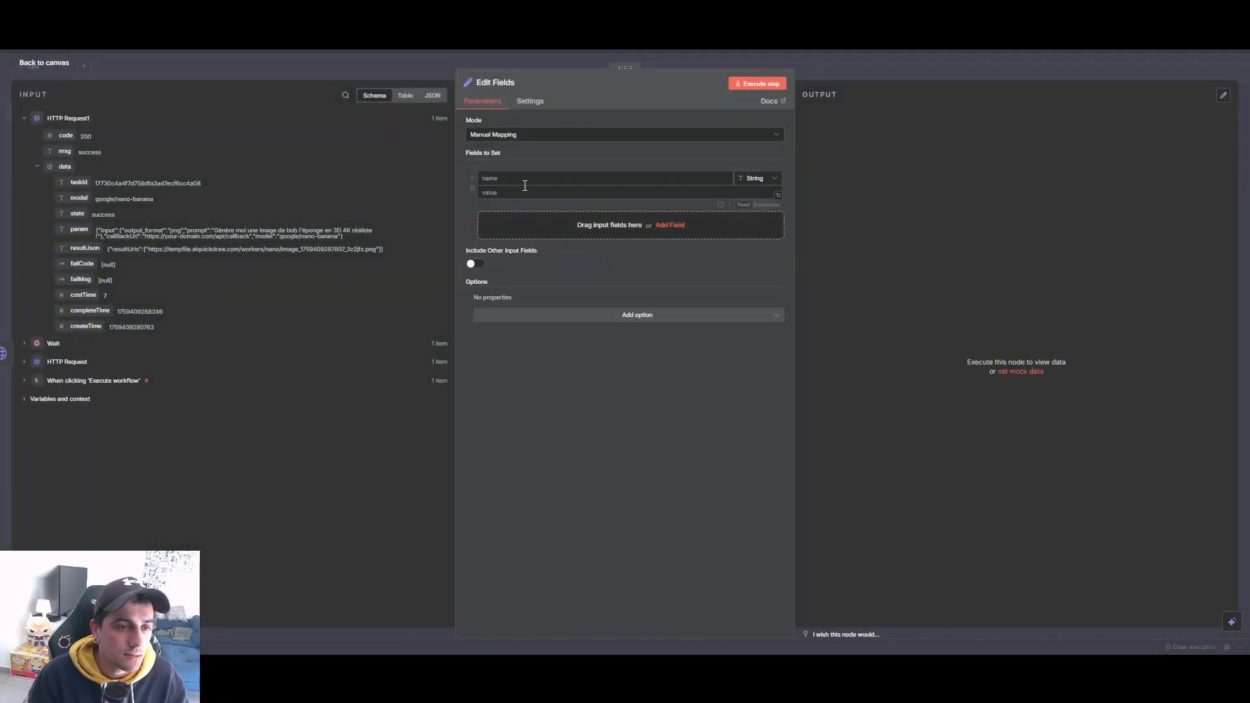
# Map the input's resultJson as a data.resultJson field, remove the separate url field, and execute the node.
pyautogui.click(532, 182)
pyautogui.write('url')
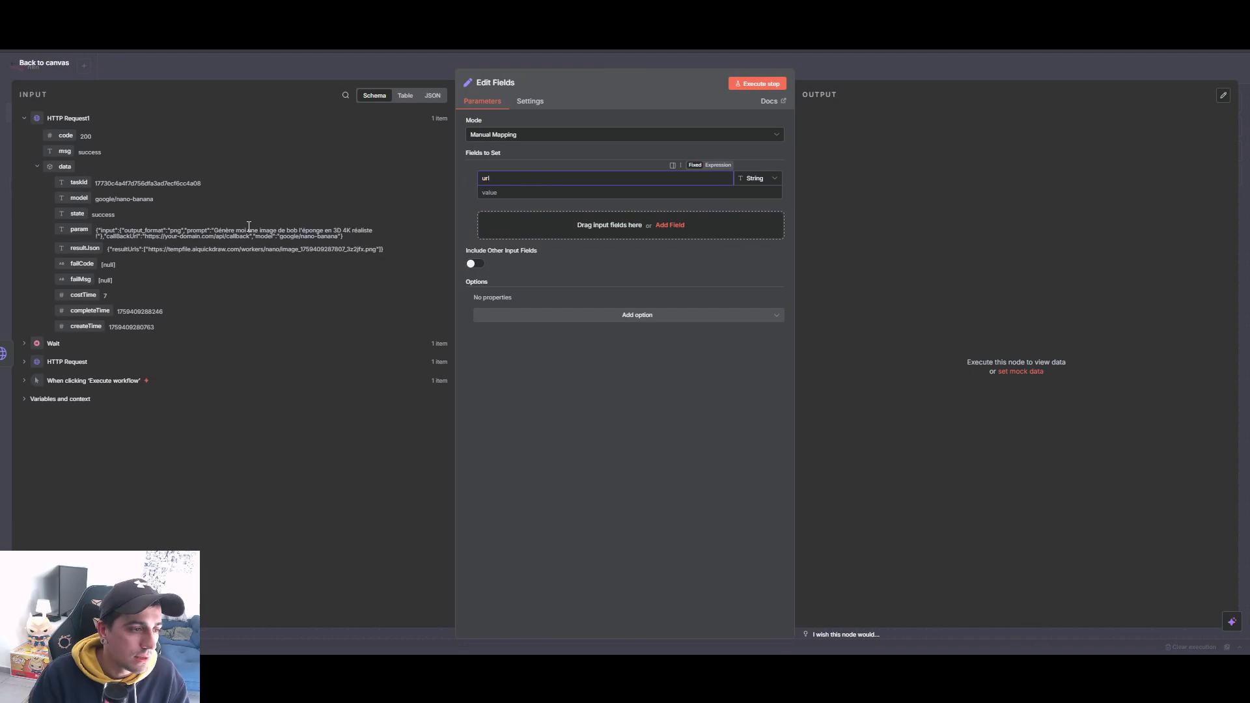
pyautogui.moveTo(85, 249); pyautogui.dragTo(560, 228)
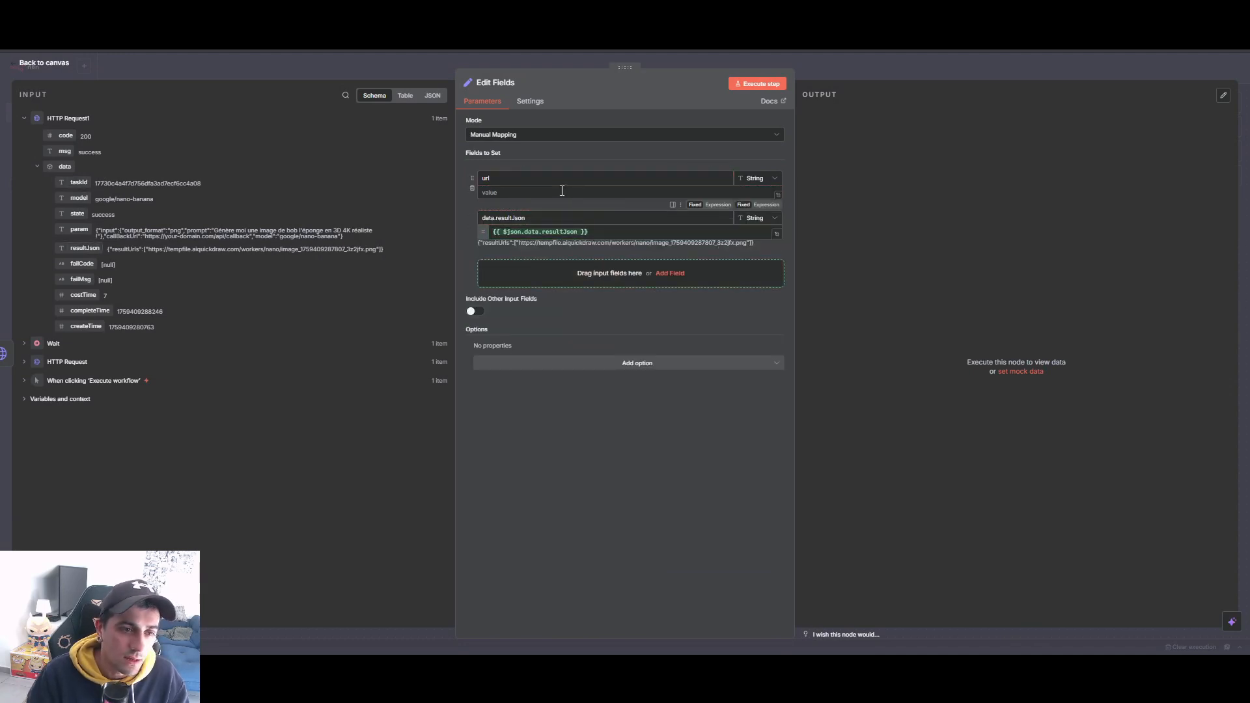
pyautogui.click(472, 188)
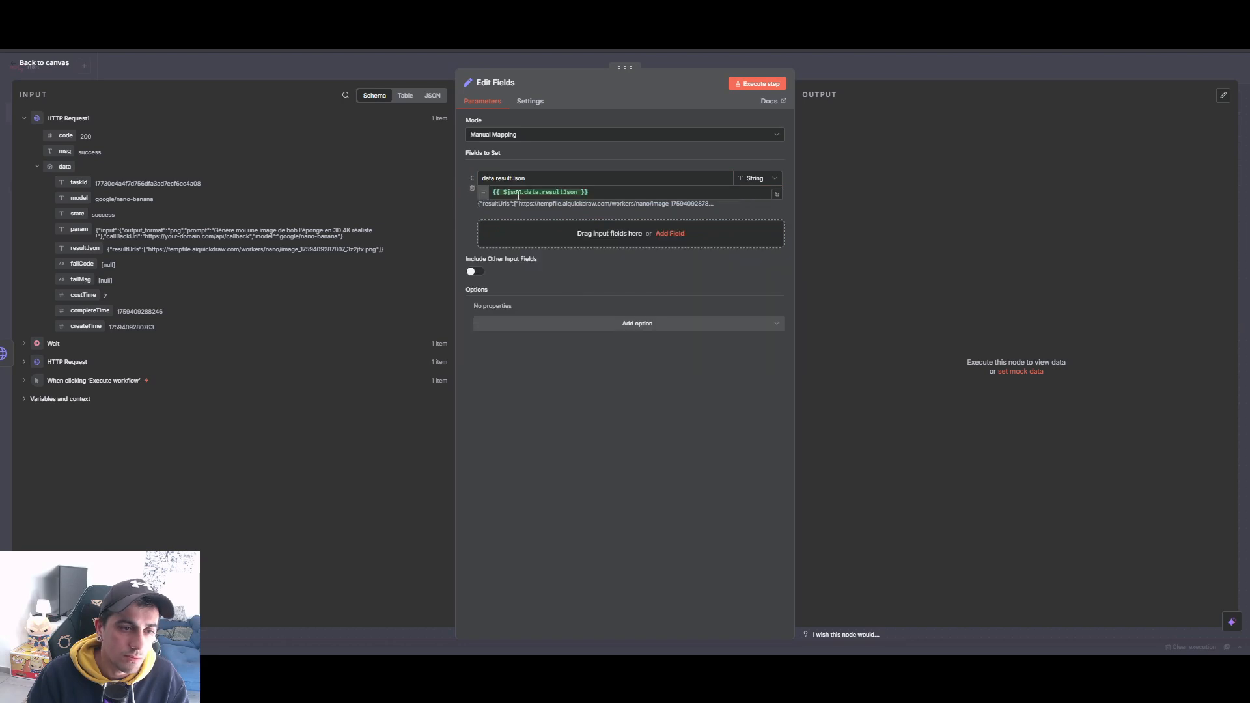
pyautogui.click(739, 84)
pyautogui.moveTo(897, 166); pyautogui.dragTo(852, 149)
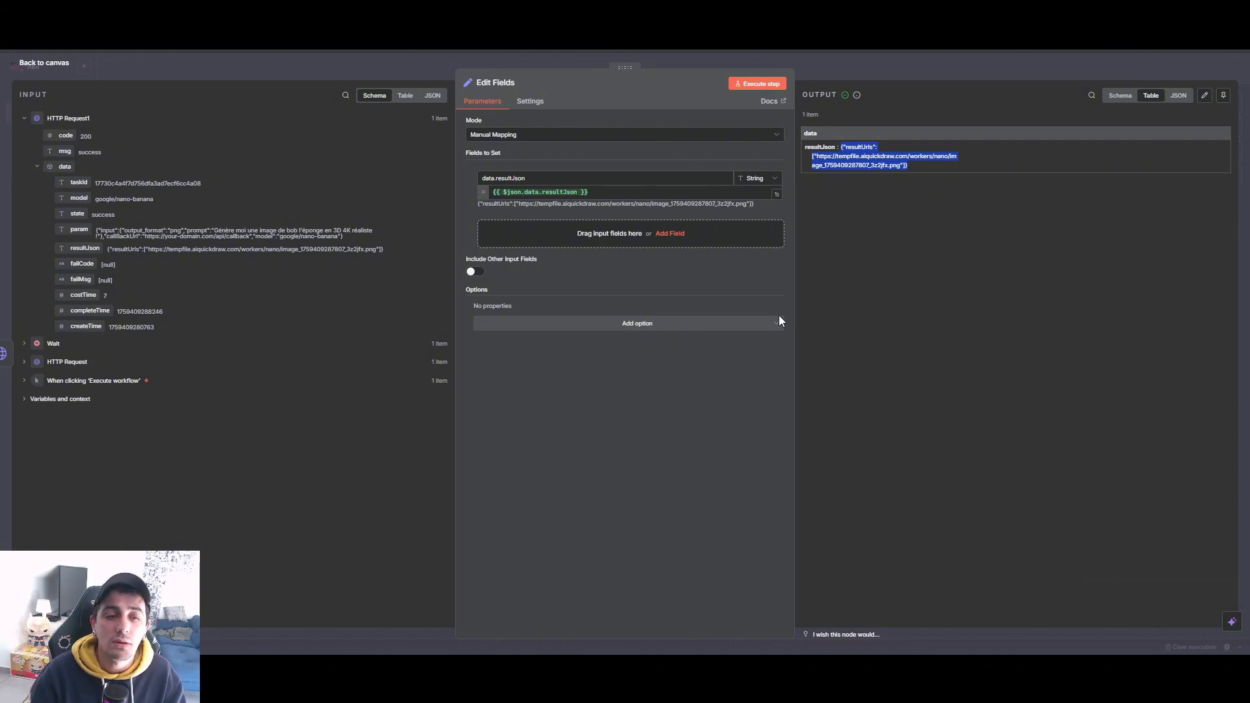
# Replace the data.resultJson field's value with {{ JSON.parse($json.data.resultJson).resultUrls[0] }}, execute the node and return to the canvas.
pyautogui.tripleClick(638, 194)
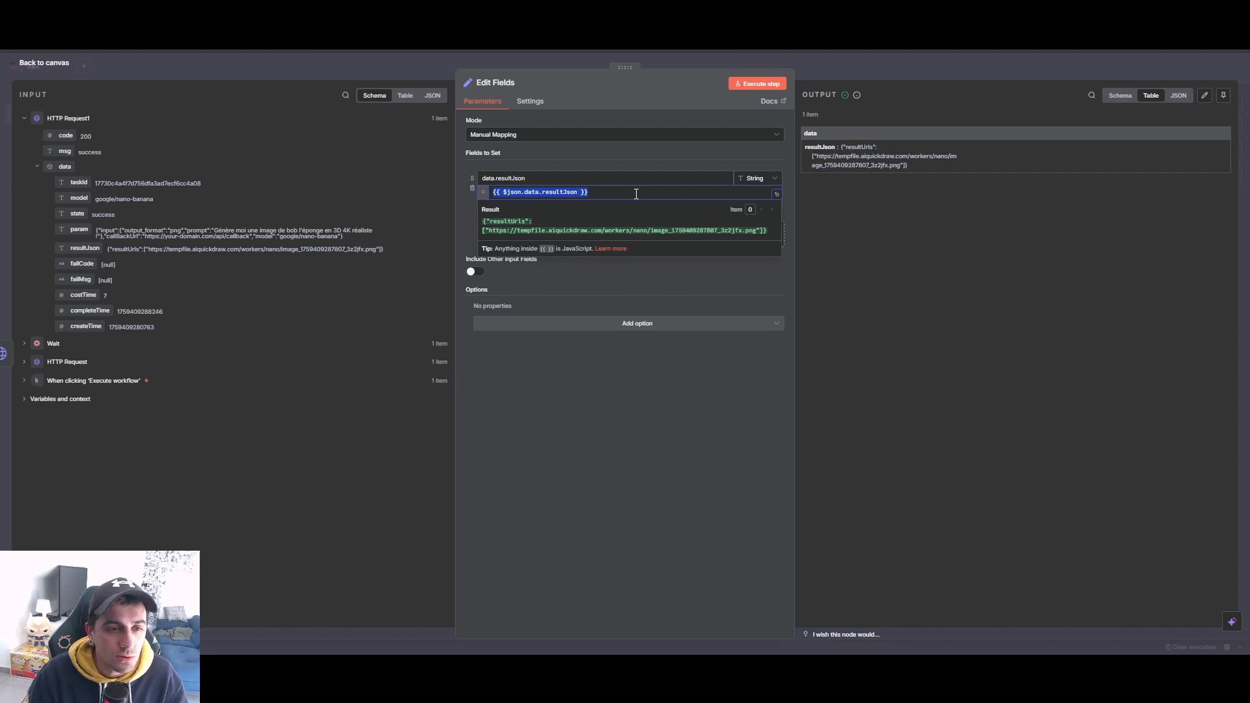
pyautogui.hotkey('ctrl', 'v')
pyautogui.click(972, 496)
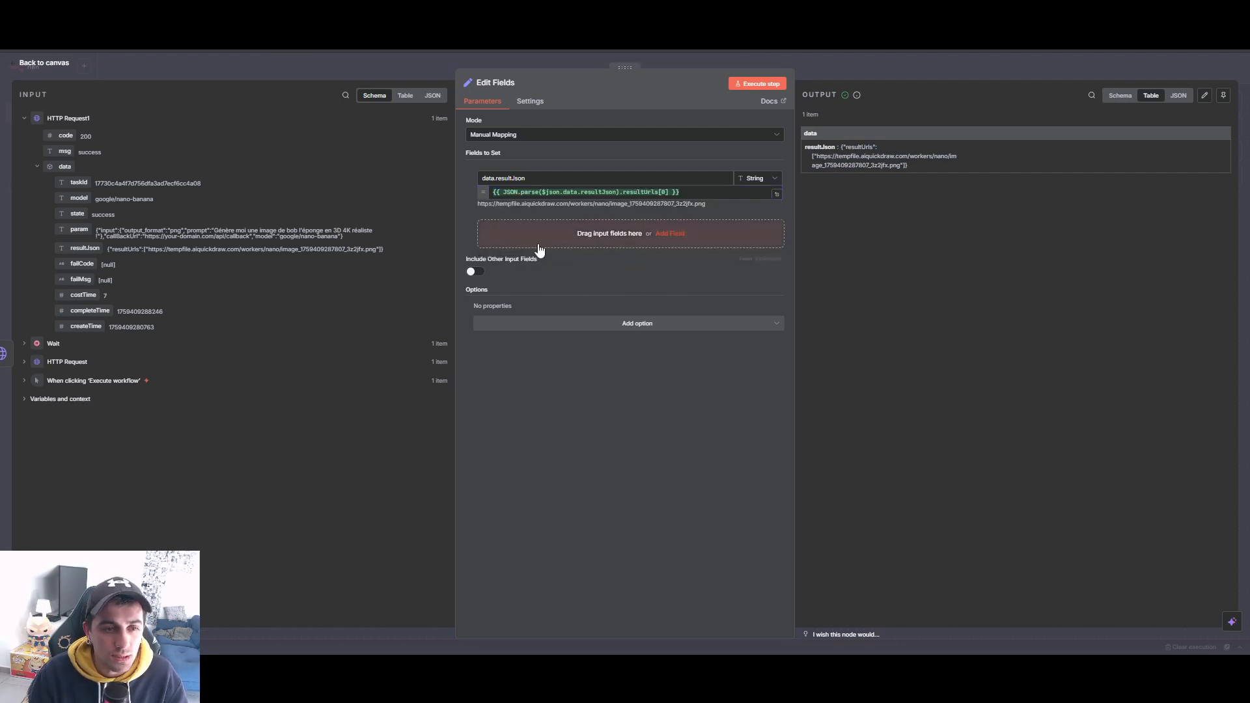
pyautogui.click(542, 193)
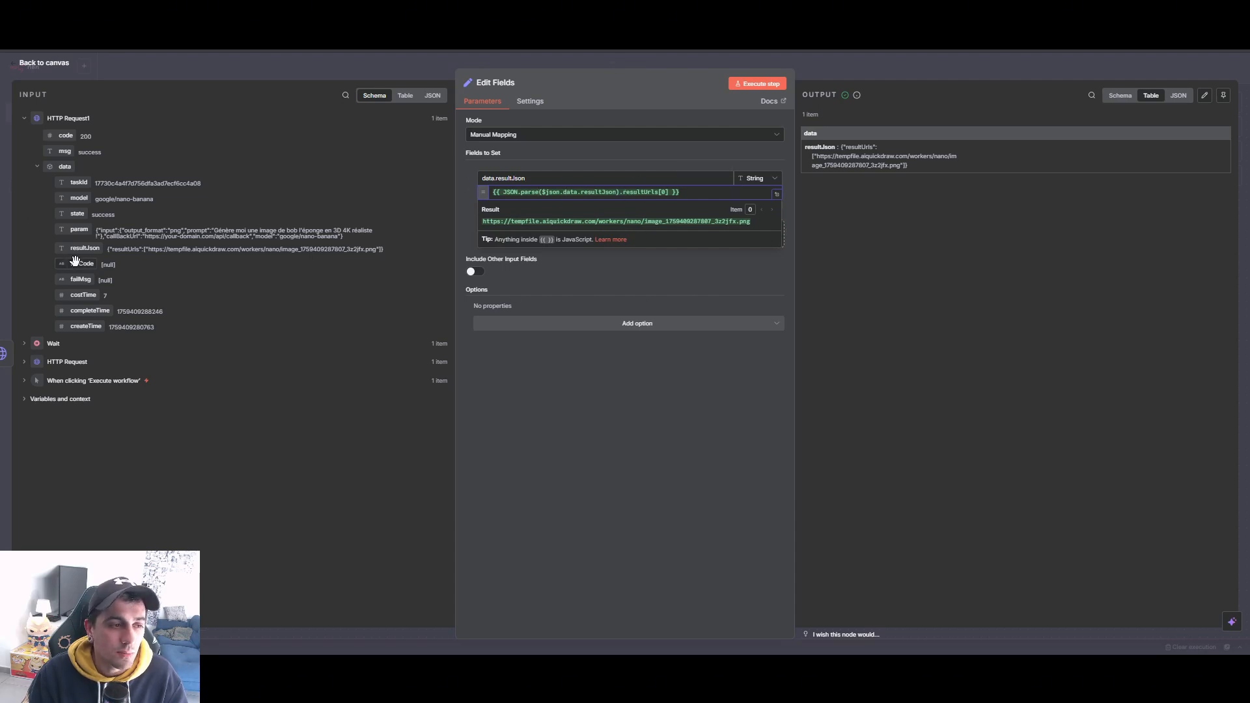
pyautogui.click(560, 316)
pyautogui.click(758, 83)
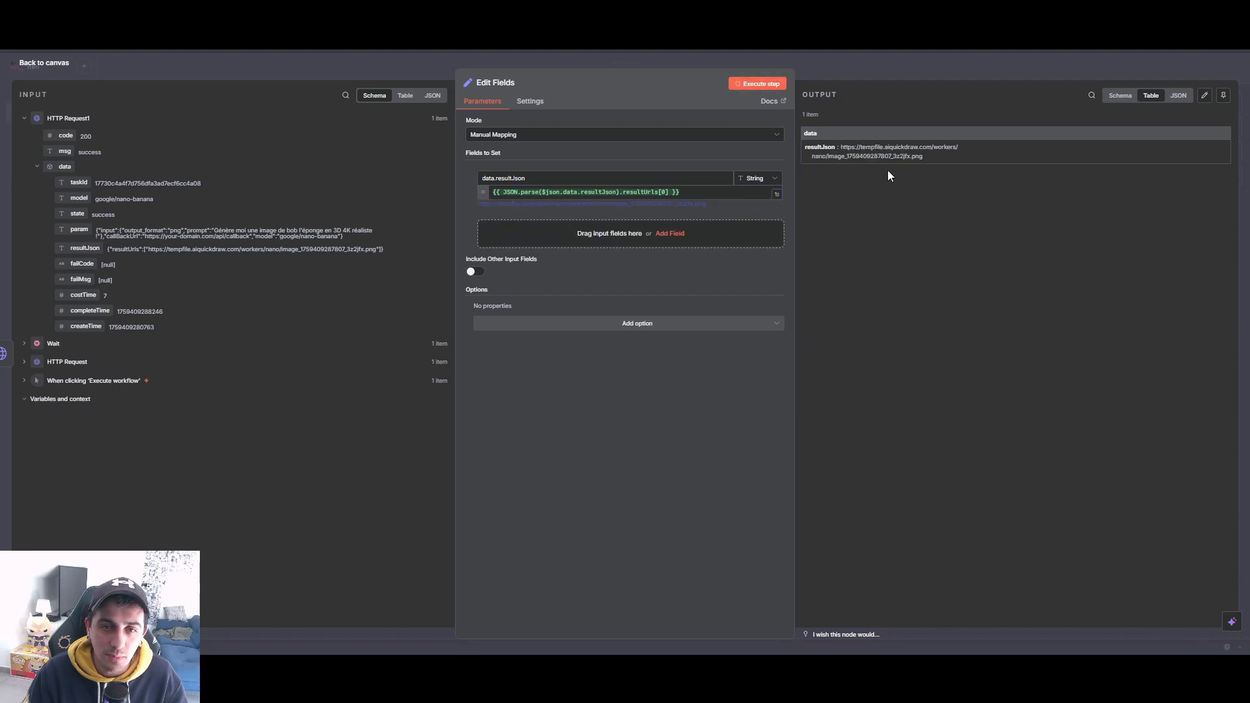
pyautogui.moveTo(847, 152); pyautogui.dragTo(932, 158)
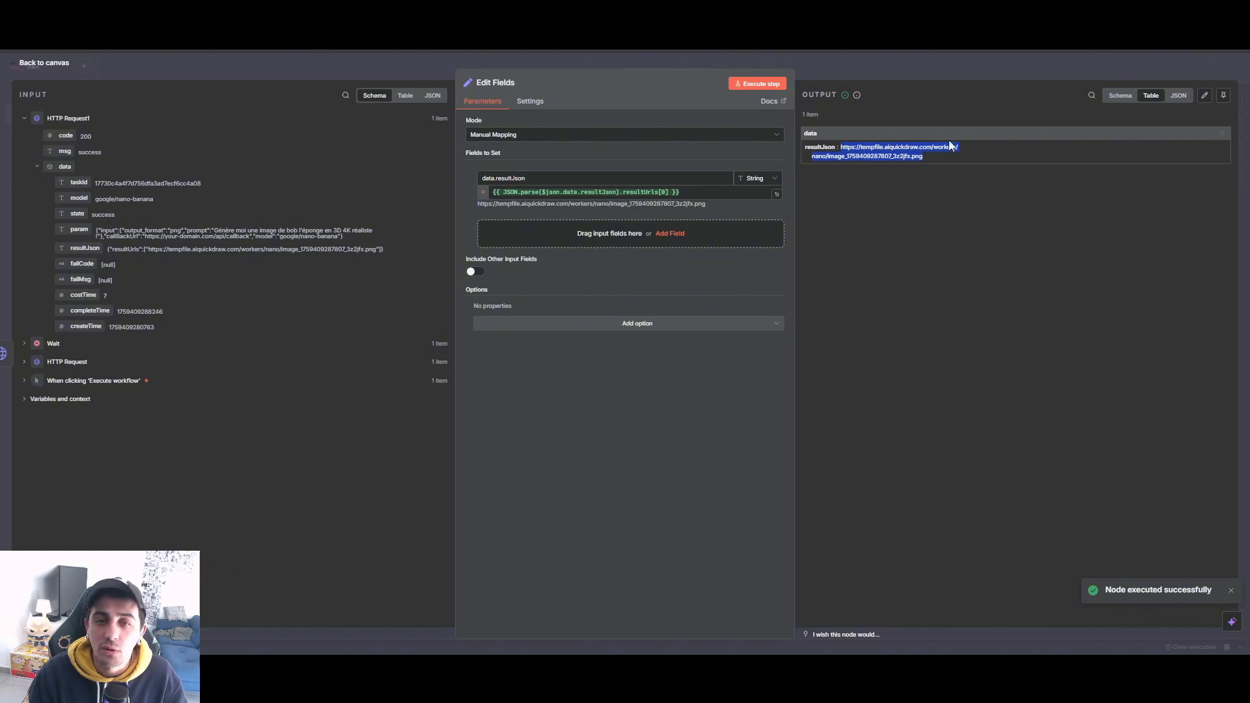
pyautogui.press('Escape')
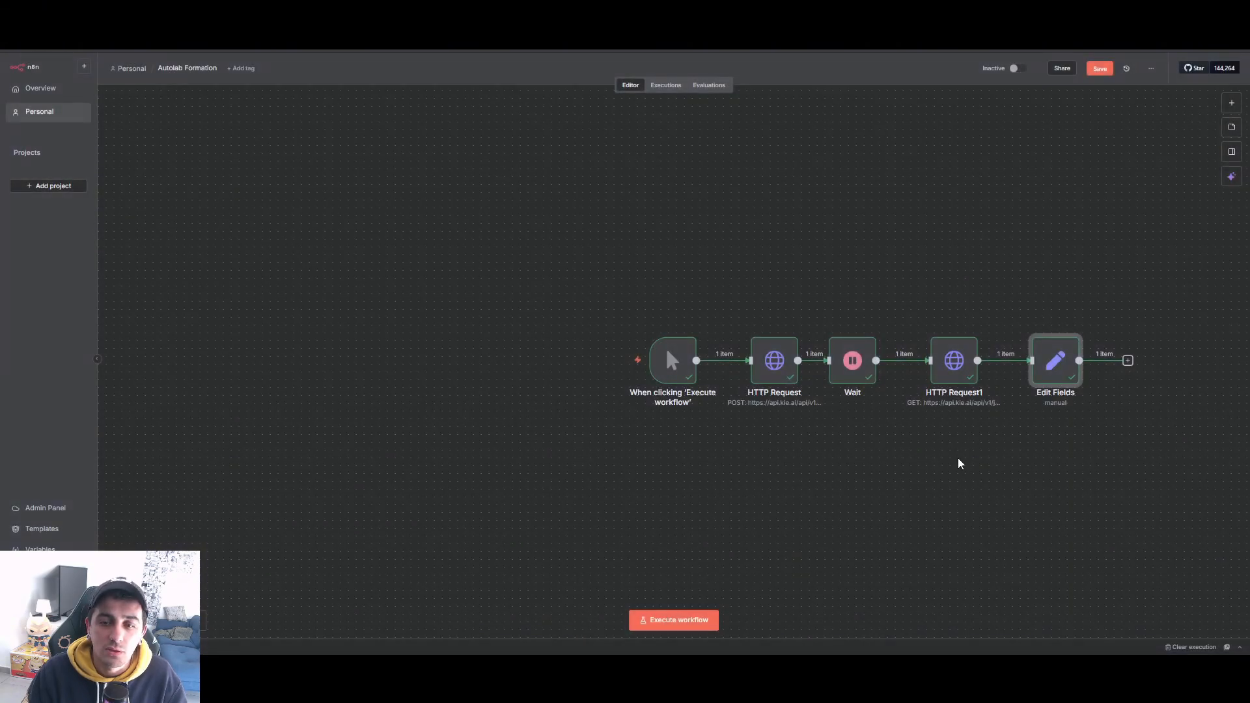
# Add a third HTTP Request node after the Edit Fields node.
pyautogui.hscroll(5, 808, 369)
pyautogui.click(770, 360)
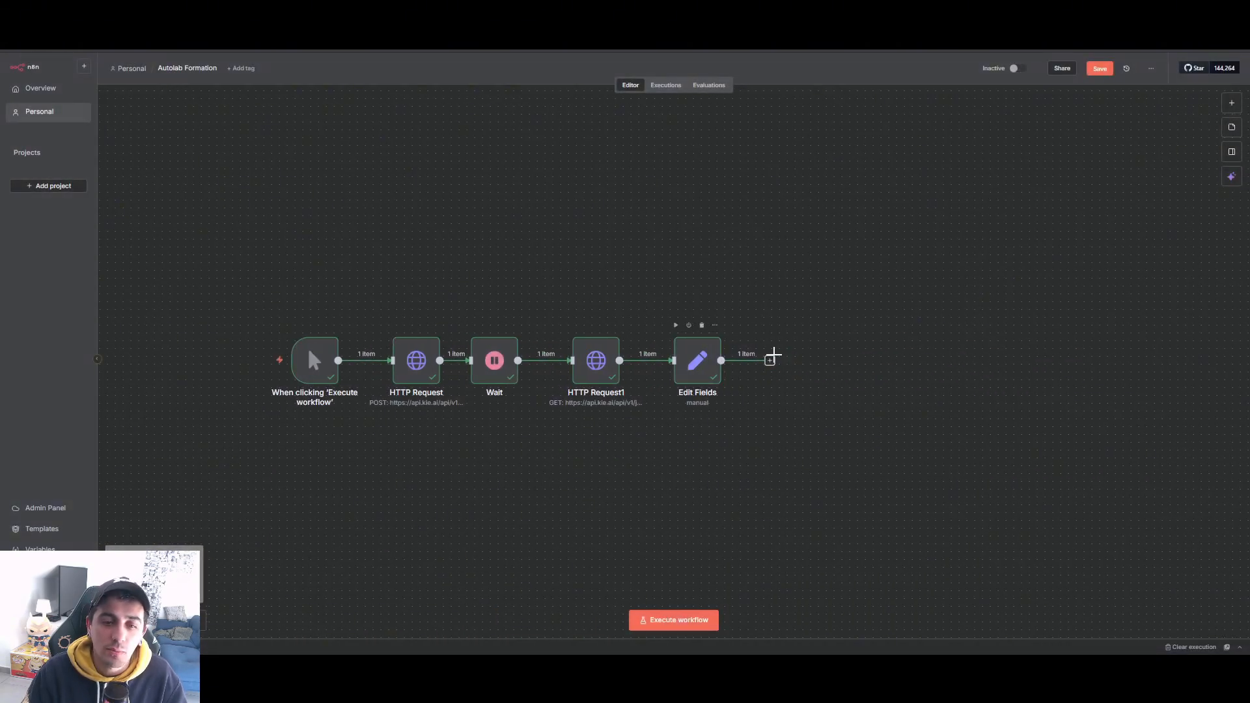
pyautogui.write('http')
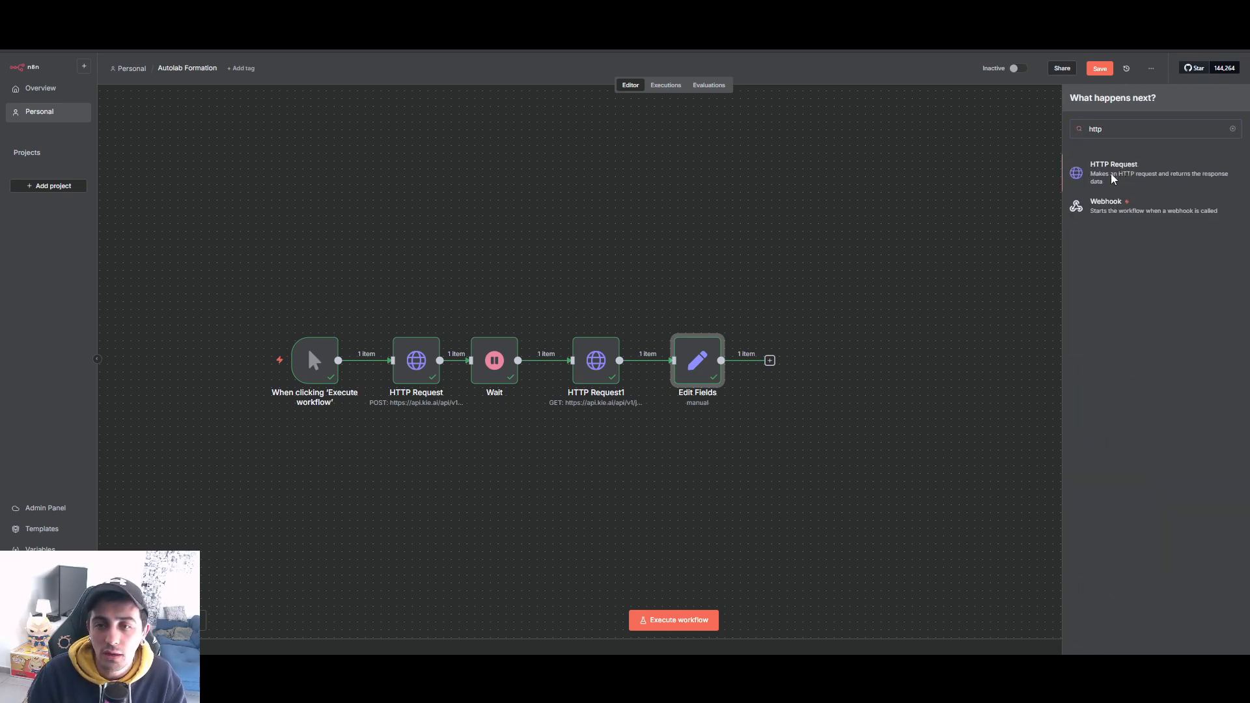
pyautogui.click(1113, 174)
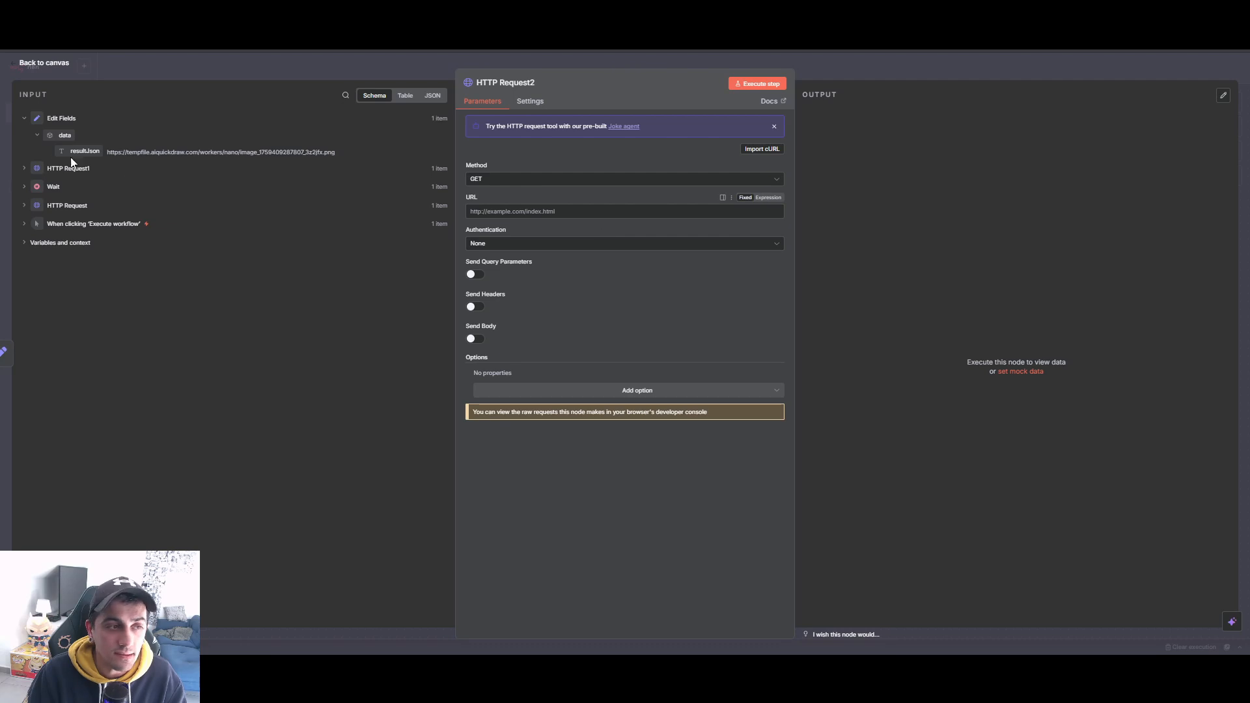
# Set the GET request's URL to {{ $json.data.resultJson }} from Edit Fields, execute the node and view the downloaded image.
pyautogui.moveTo(82, 151); pyautogui.dragTo(559, 208)
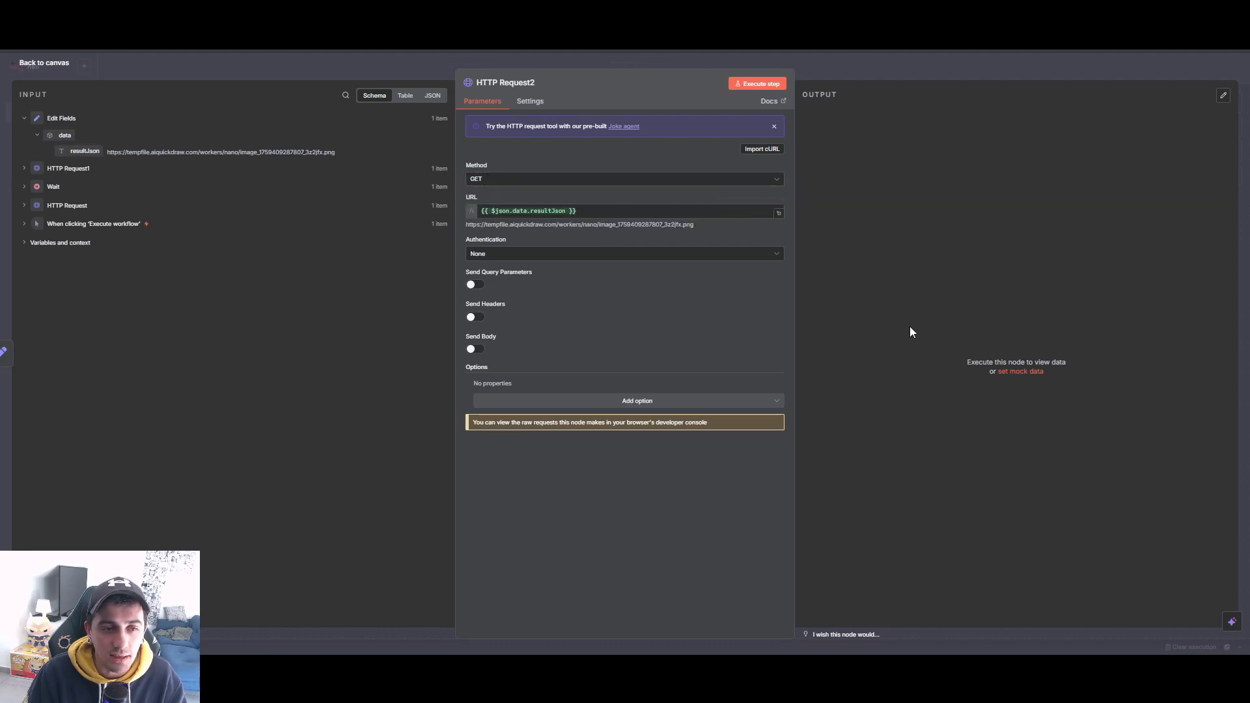
pyautogui.click(757, 84)
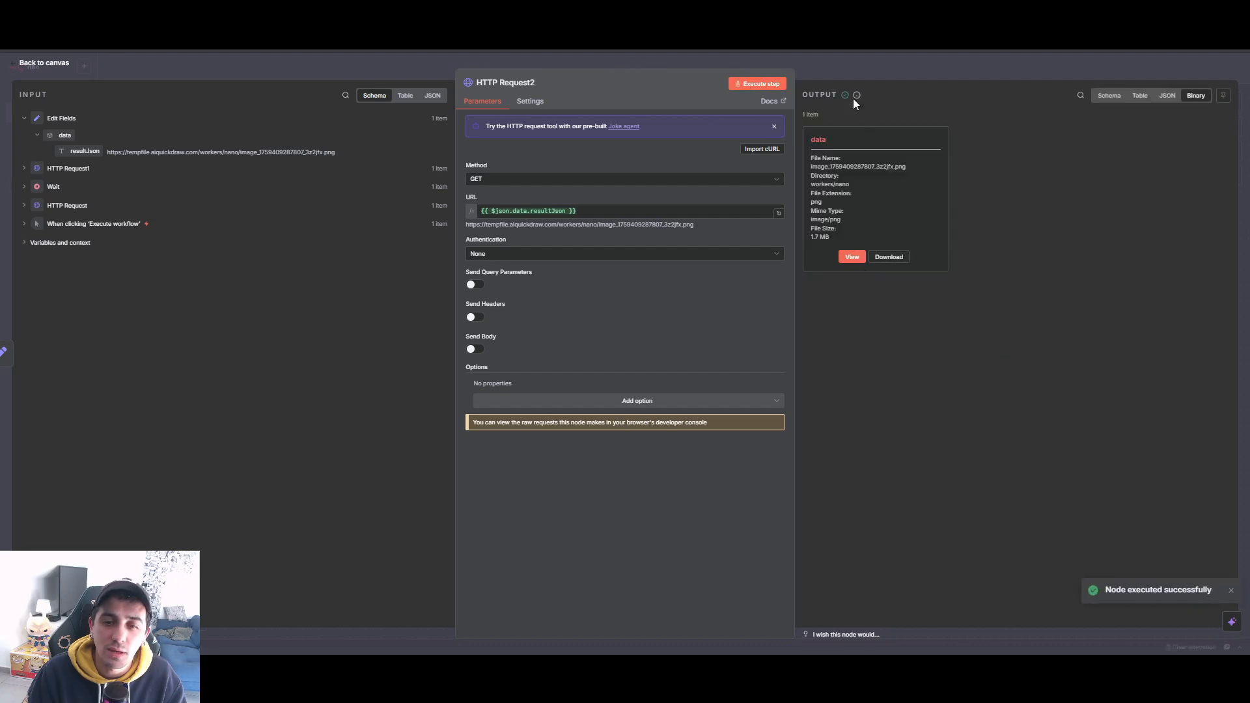
pyautogui.click(852, 256)
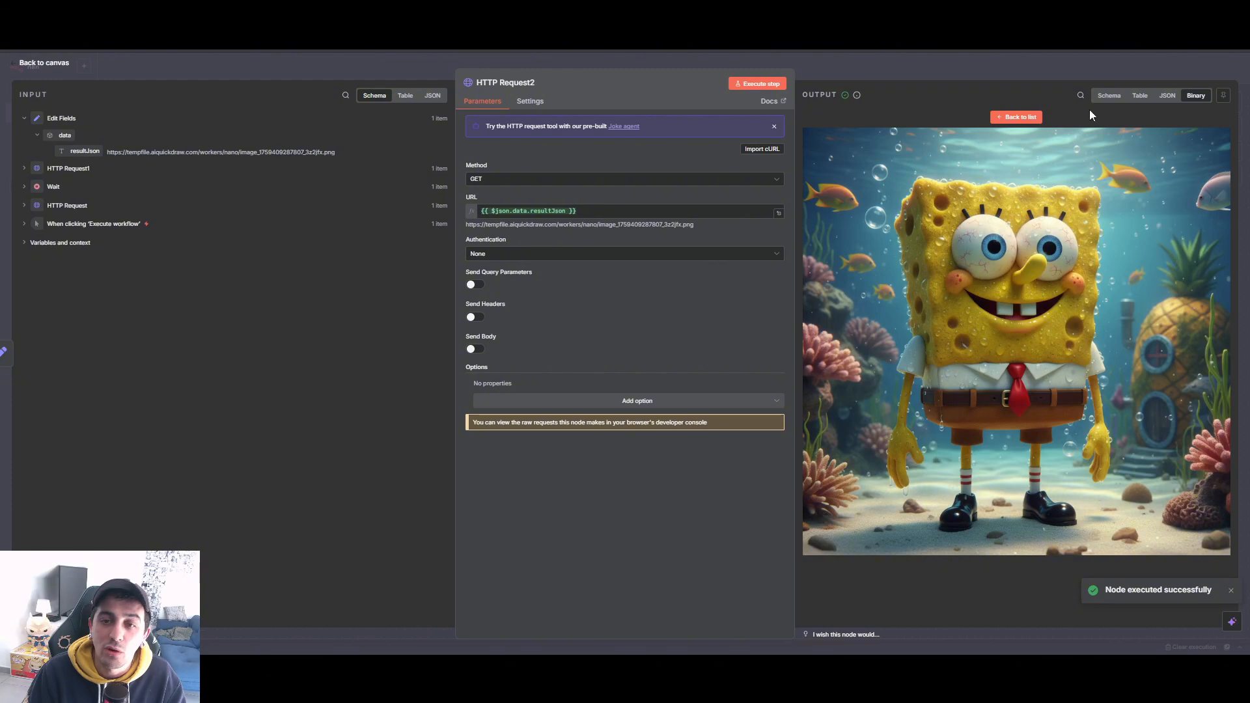
pyautogui.click(982, 69)
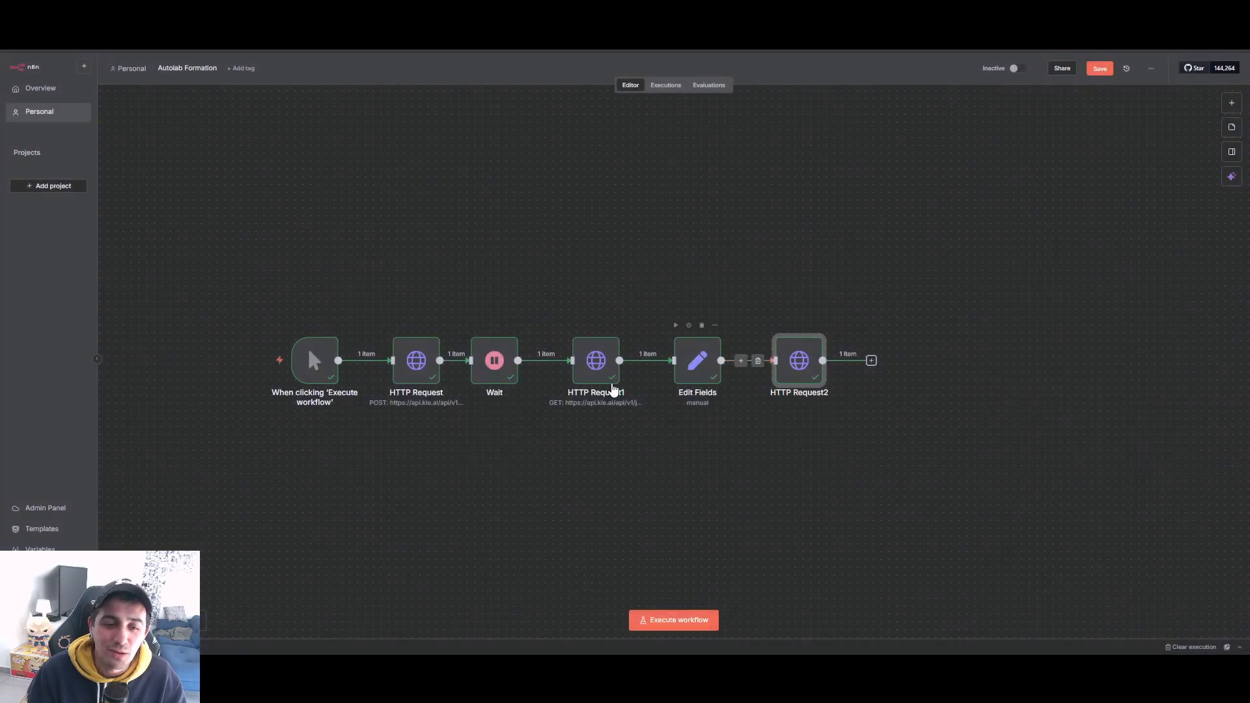
# Reopen the Edit Fields node and inspect the incoming resultJson value alongside its parsing expression.
pyautogui.doubleClick(693, 377)
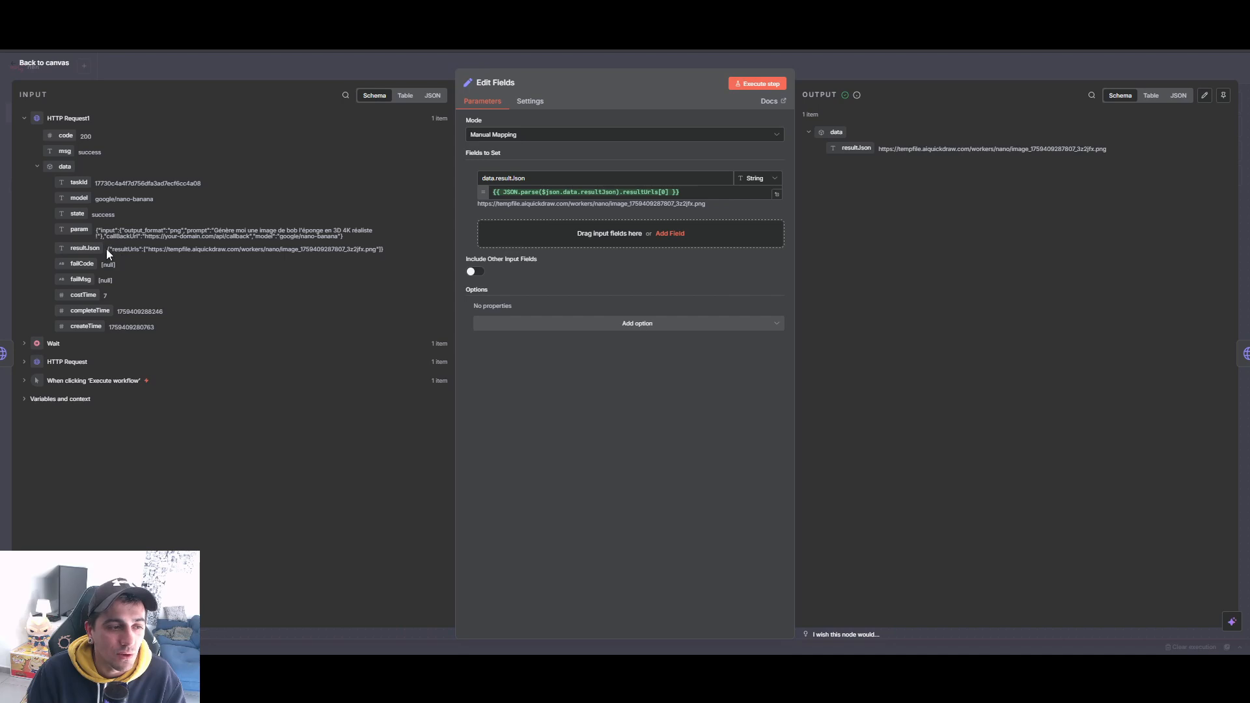
pyautogui.moveTo(107, 254); pyautogui.dragTo(396, 254)
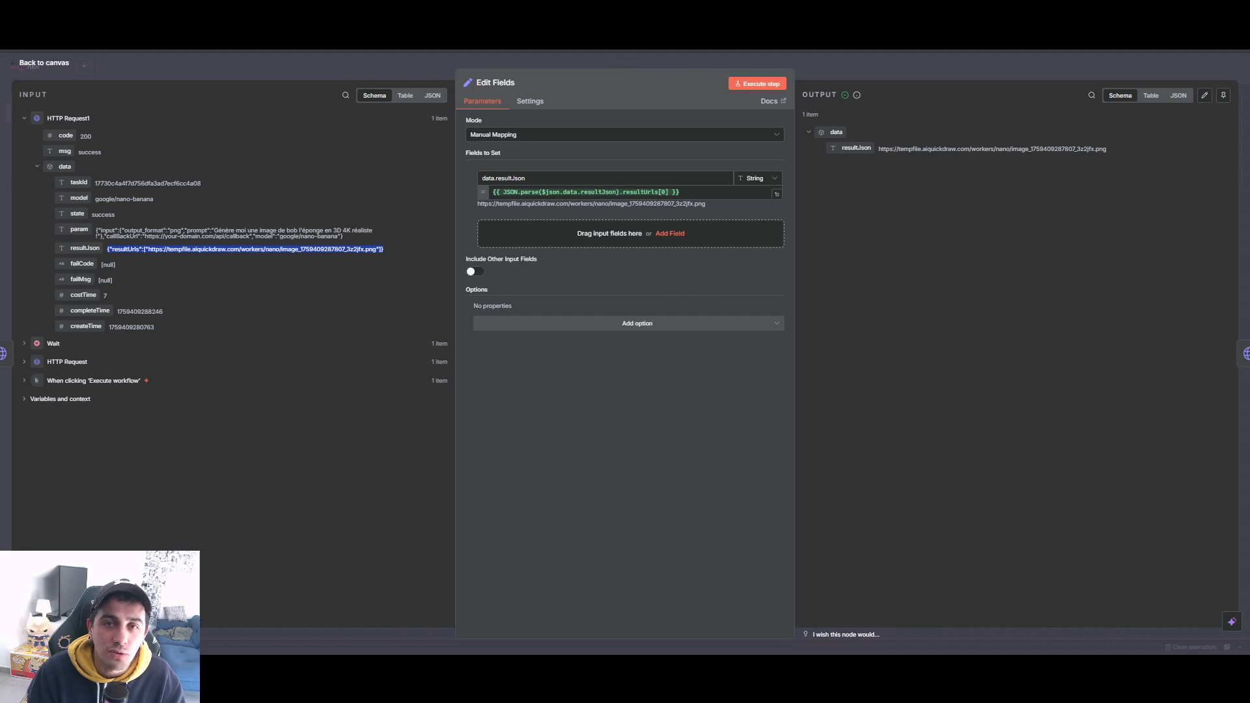
pyautogui.press('Escape')
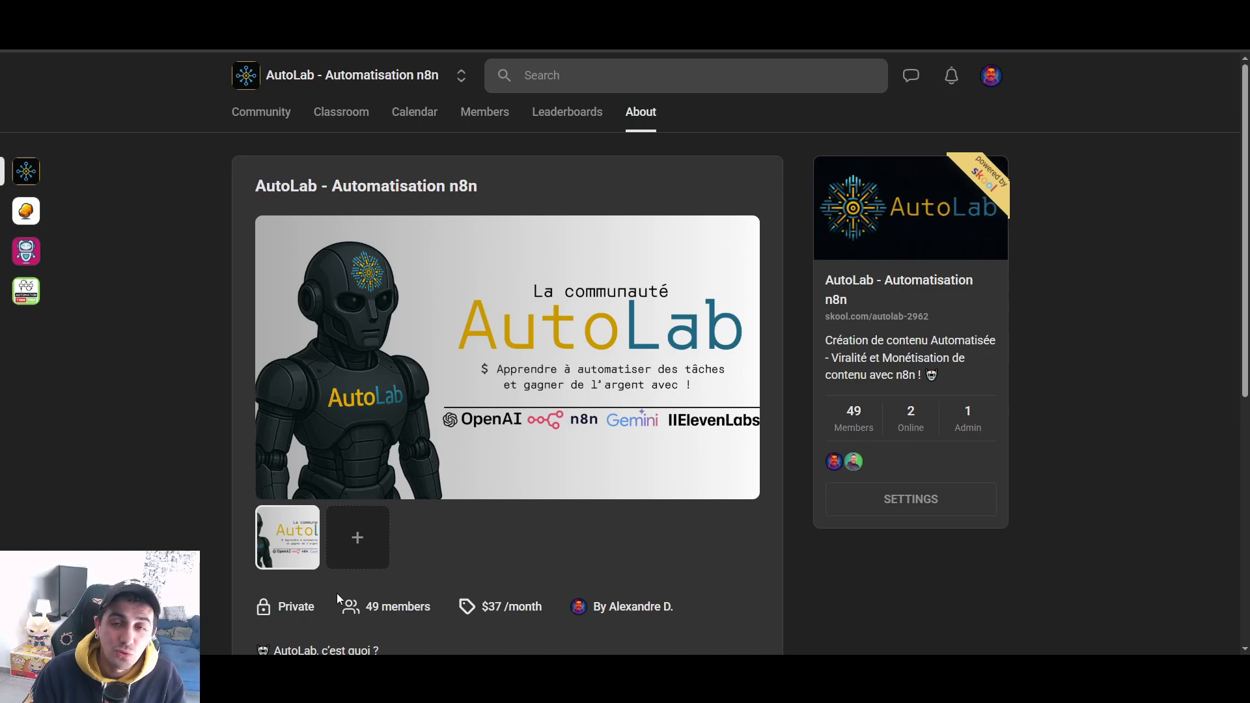
# Switch to the AutoLab community on Skool and browse its Classroom courses and Community posts.
pyautogui.click(342, 113)
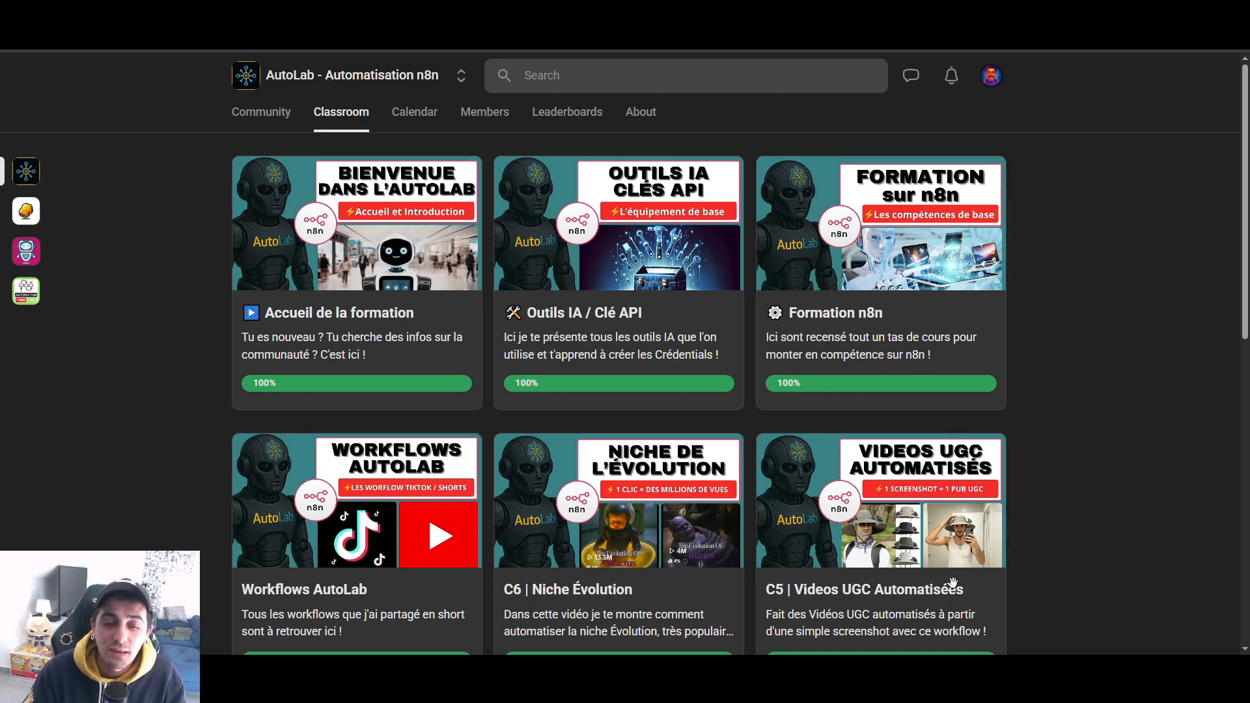
pyautogui.scroll(-2, 818, 434)
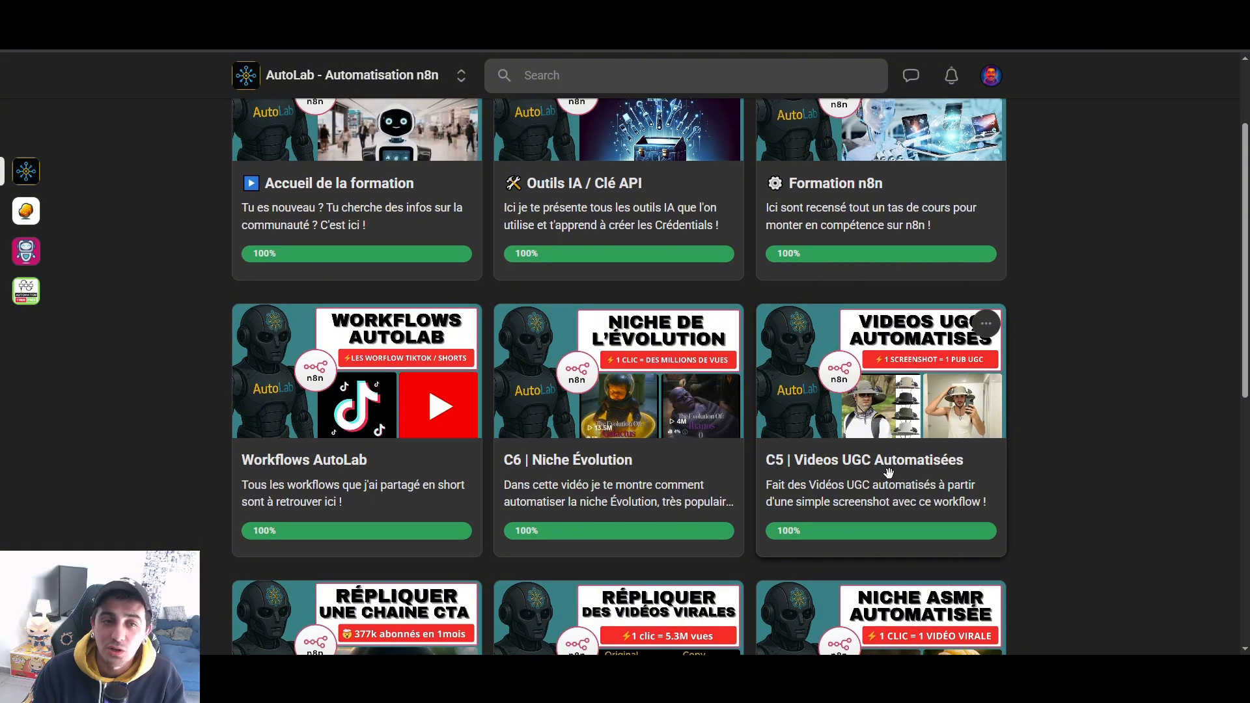
pyautogui.scroll(2, 456, 196)
pyautogui.click(259, 111)
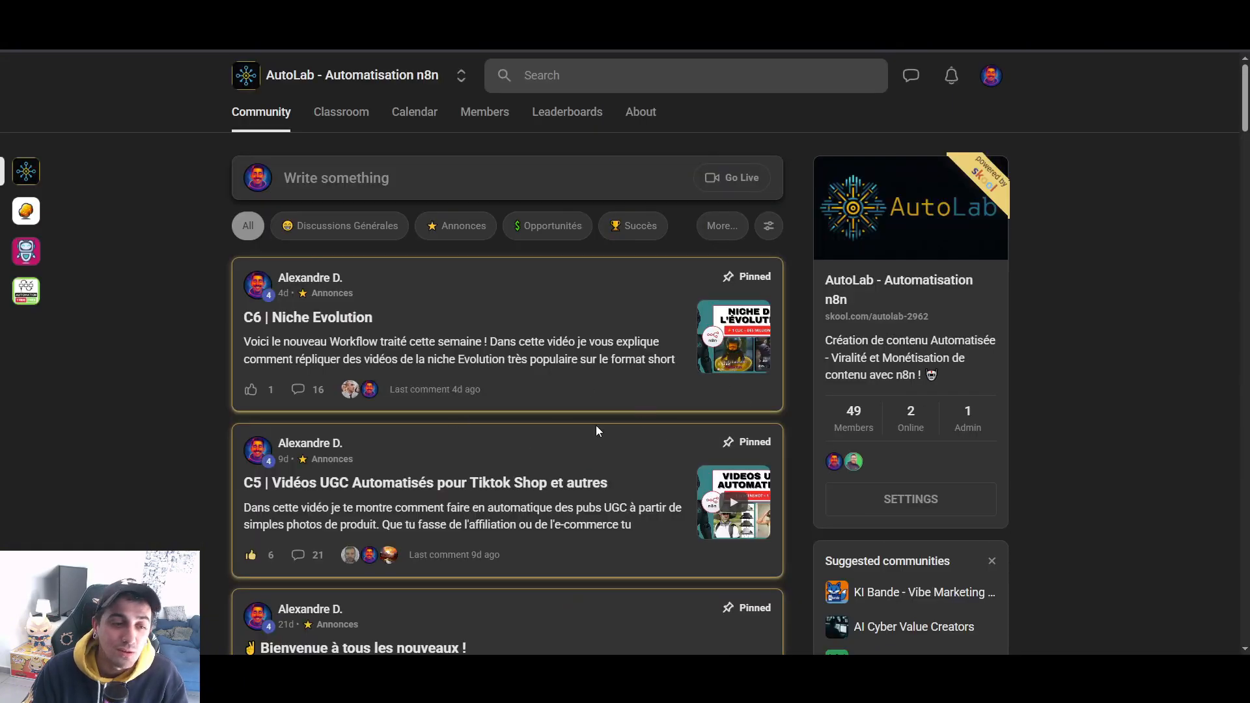
pyautogui.scroll(-12, 483, 499)
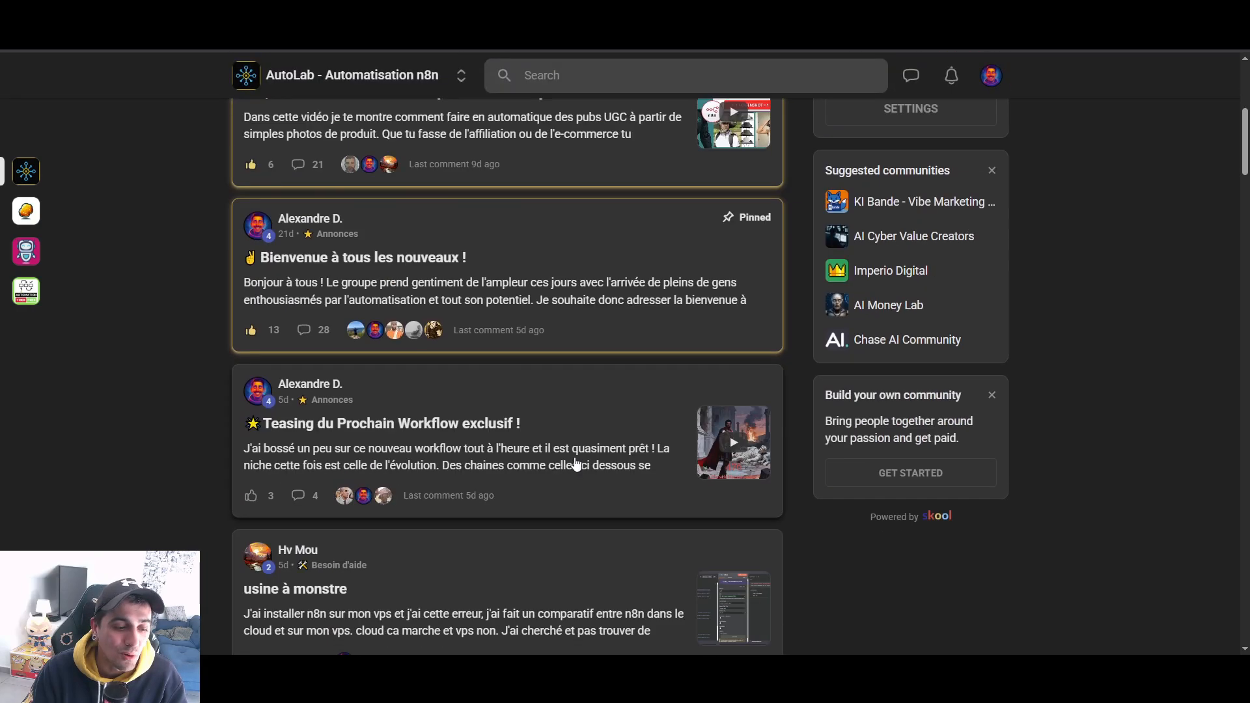
pyautogui.scroll(-3, 490, 371)
pyautogui.scroll(15, 487, 374)
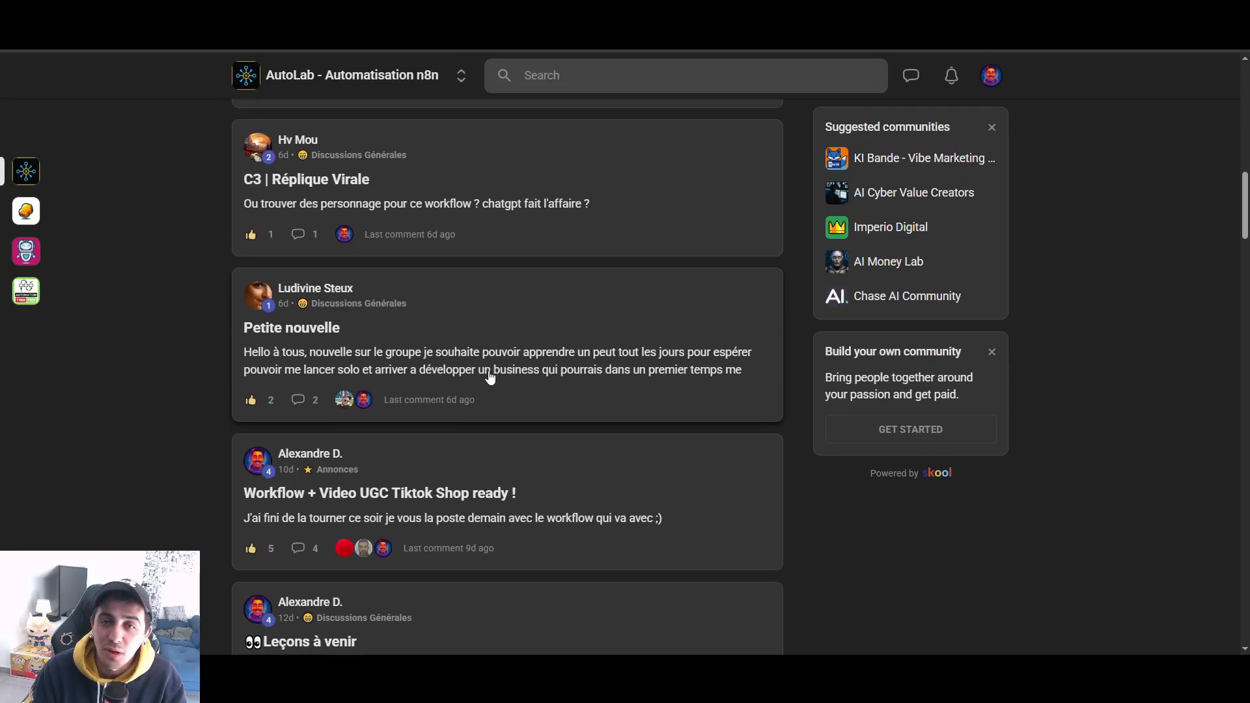